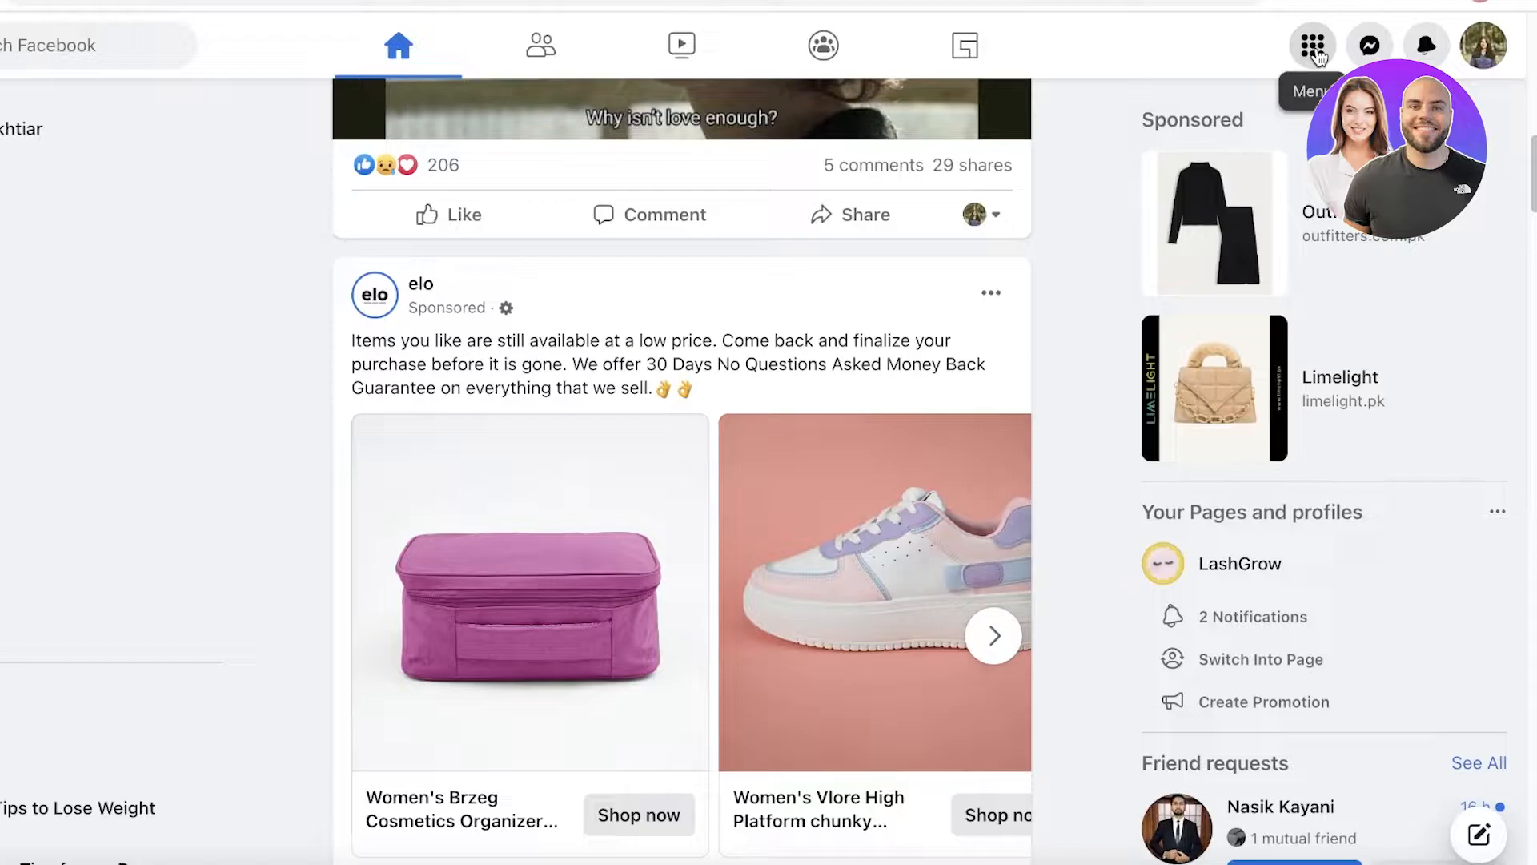
# Start creating a new Facebook Page and name it Janes Lash Studio
pyautogui.click(1314, 50)
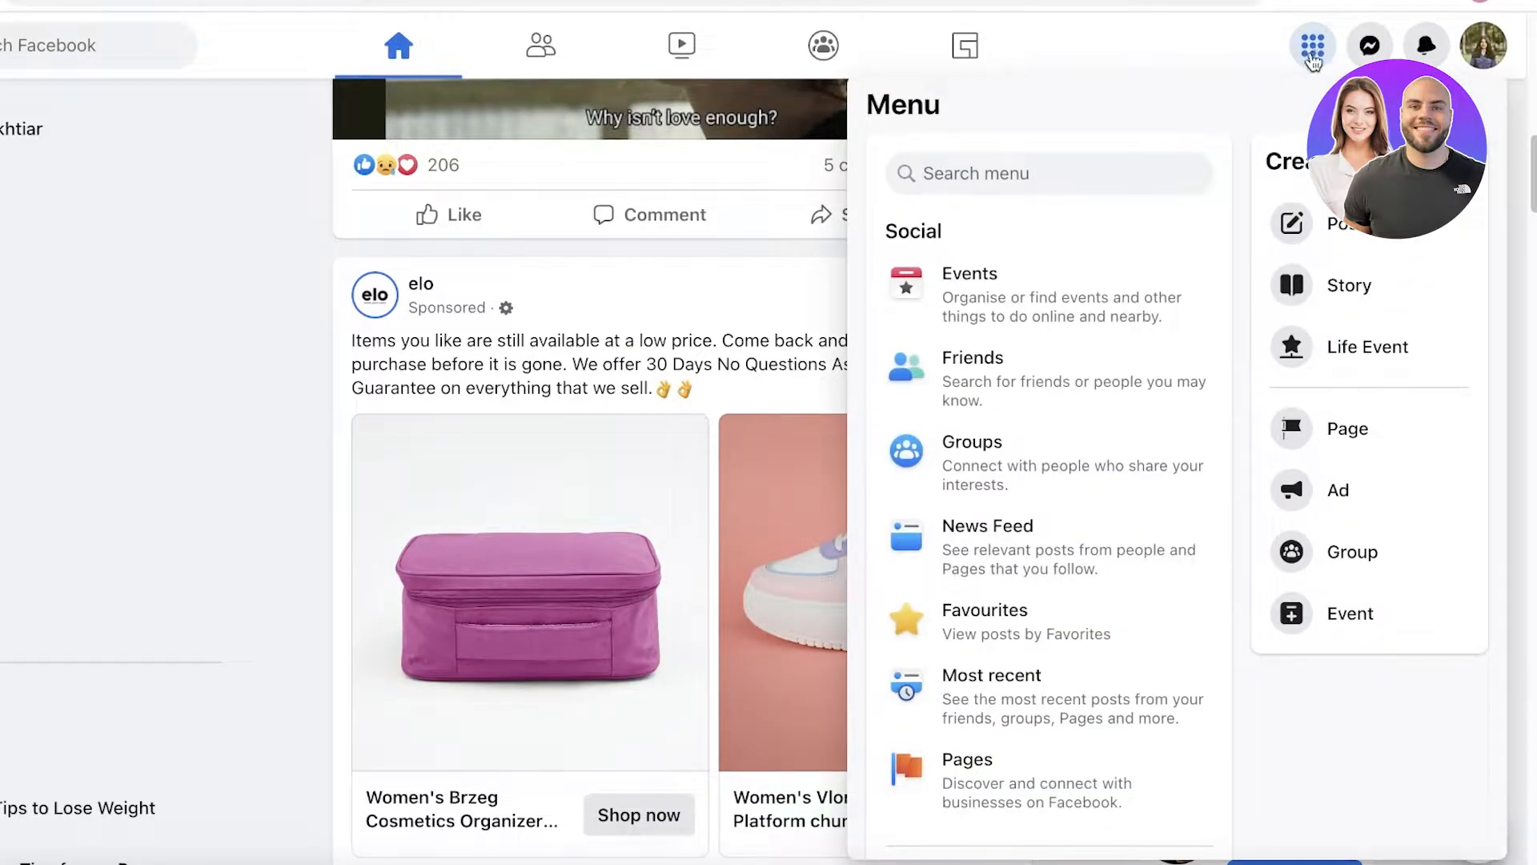
pyautogui.click(1281, 428)
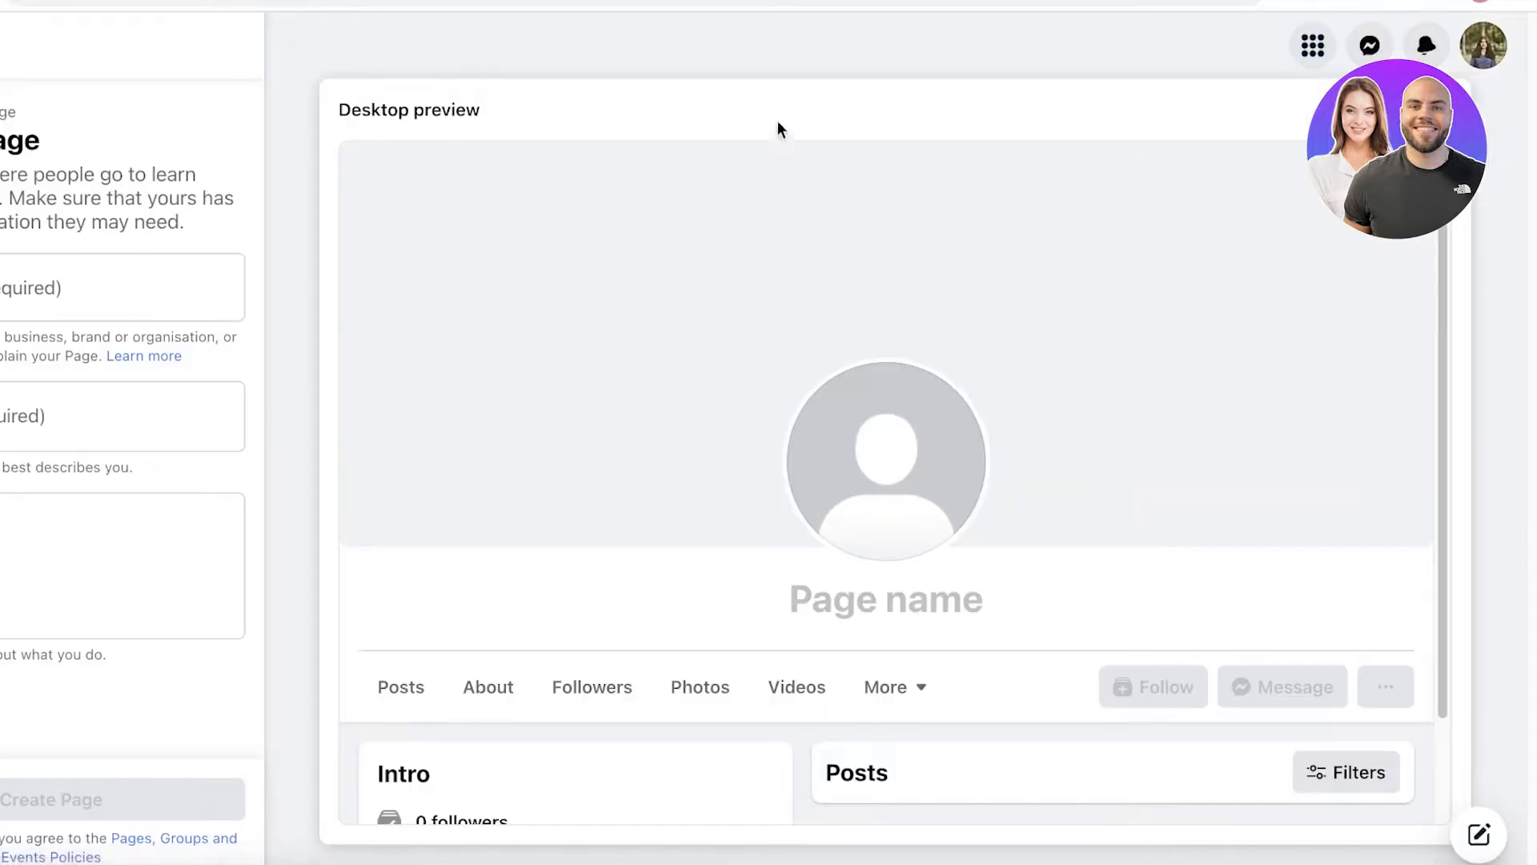
pyautogui.scroll(-3, 964, 233)
pyautogui.scroll(3, 919, 273)
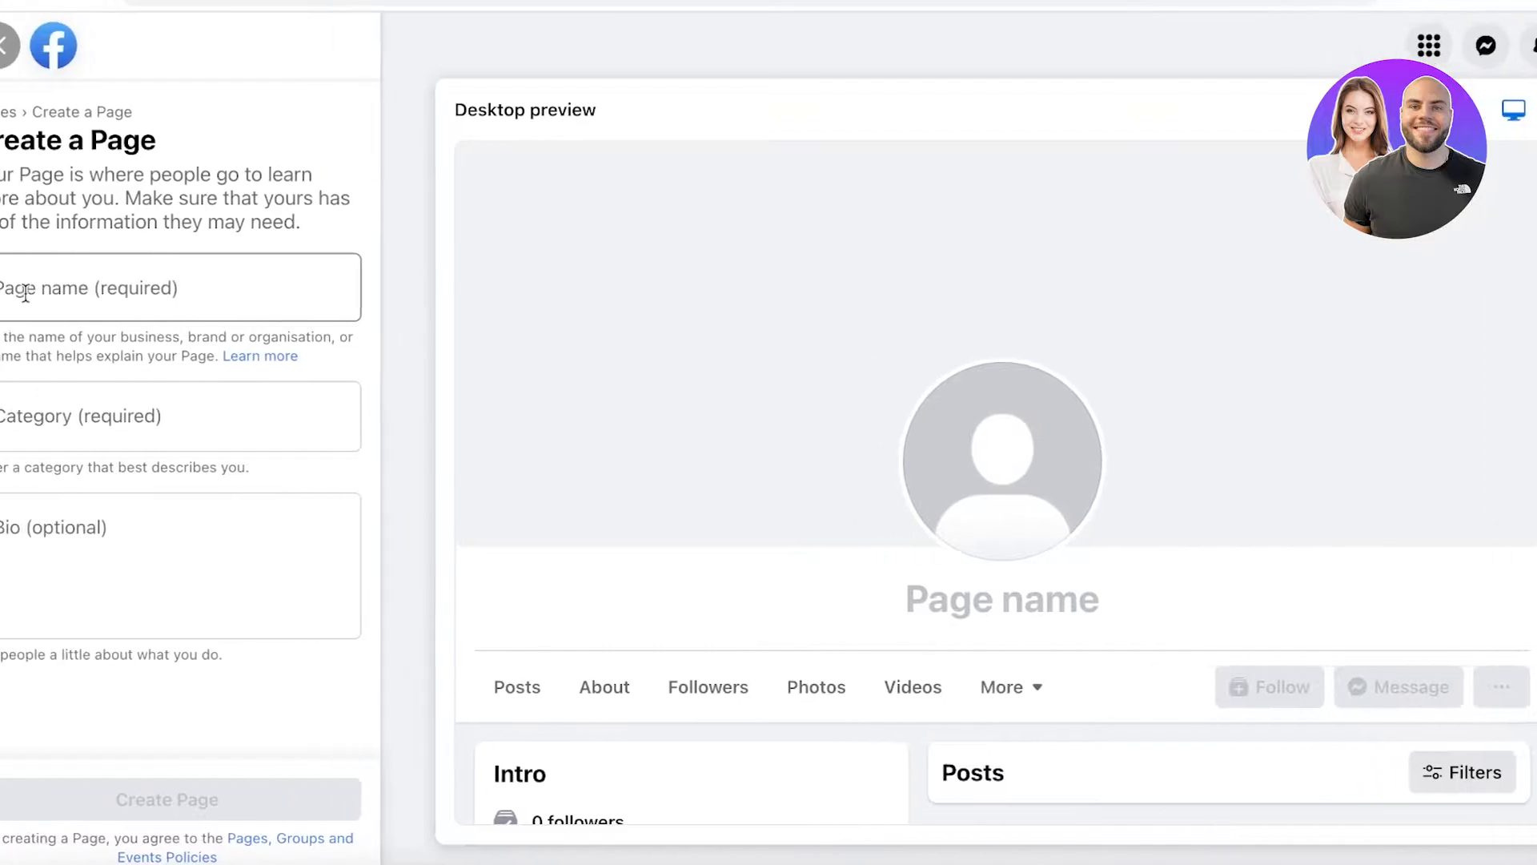
pyautogui.click(54, 294)
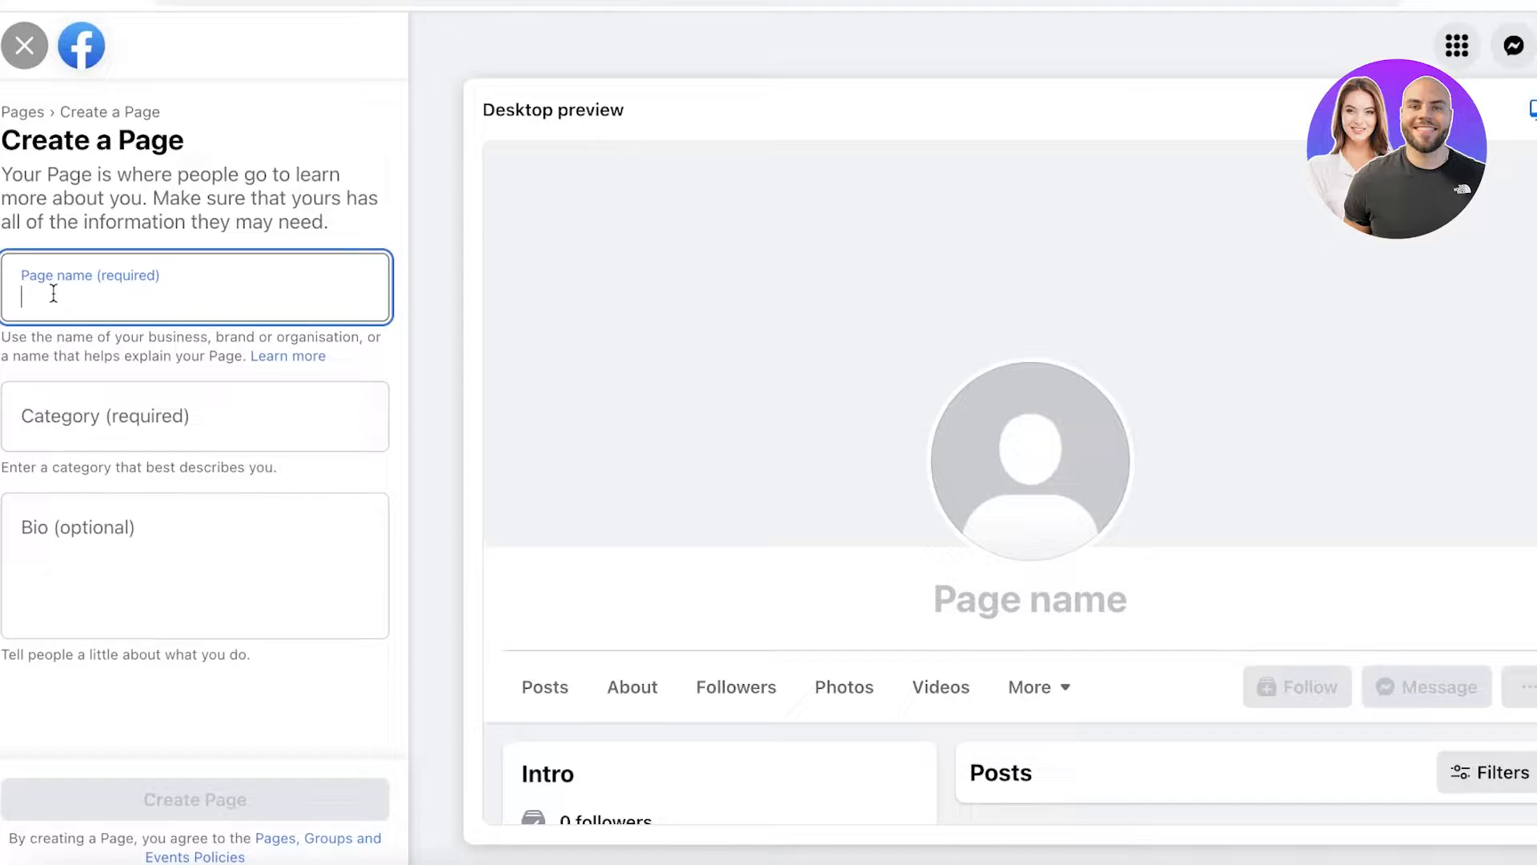
pyautogui.write('Janes Lash Studio')
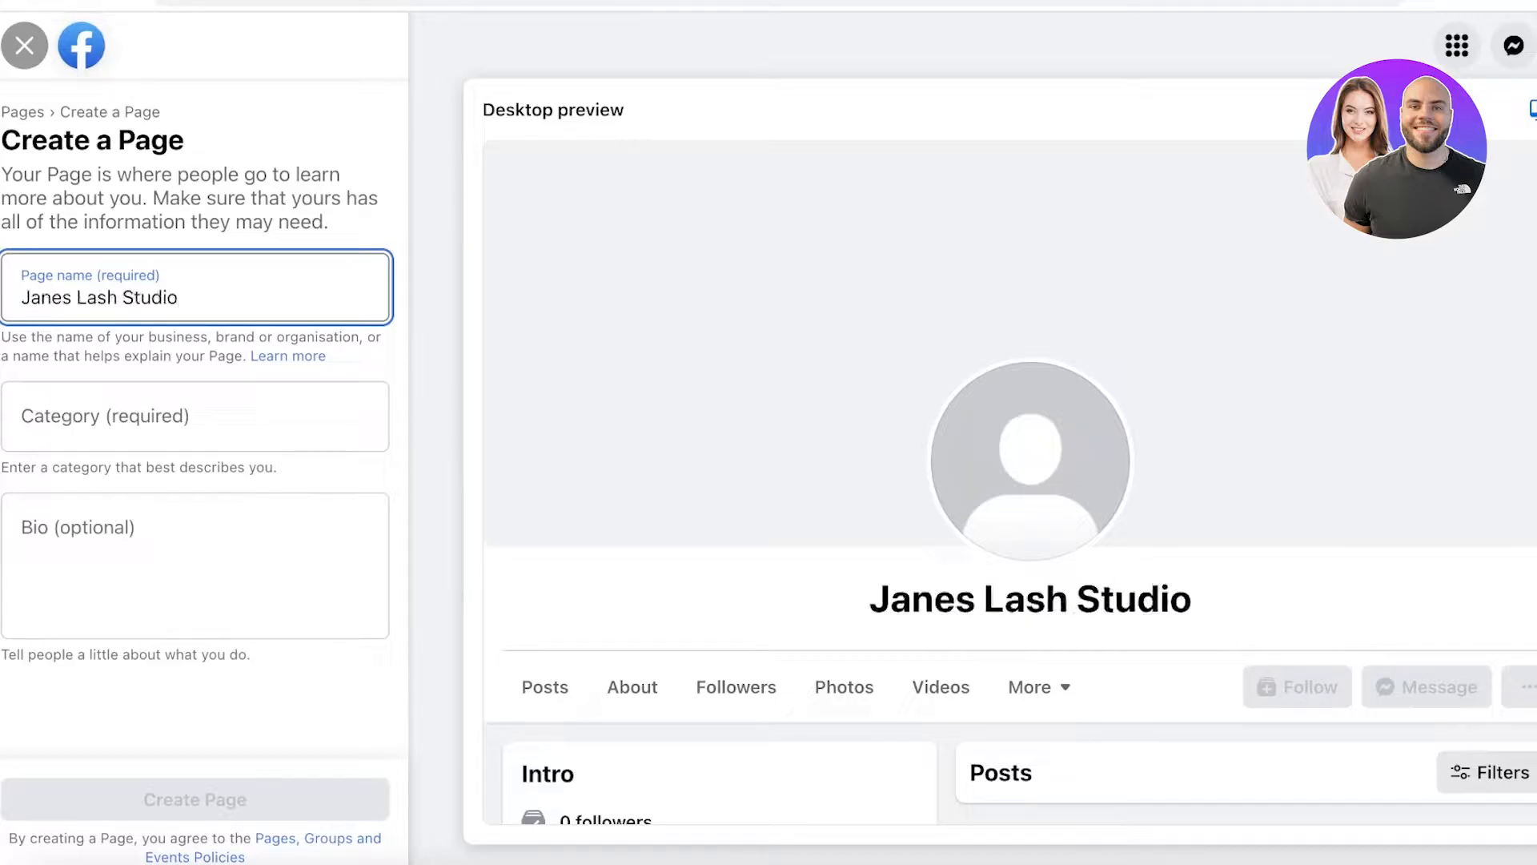
# Search the Page categories for beauty and add Beauty salon as the category
pyautogui.click(107, 413)
pyautogui.write('beauty')
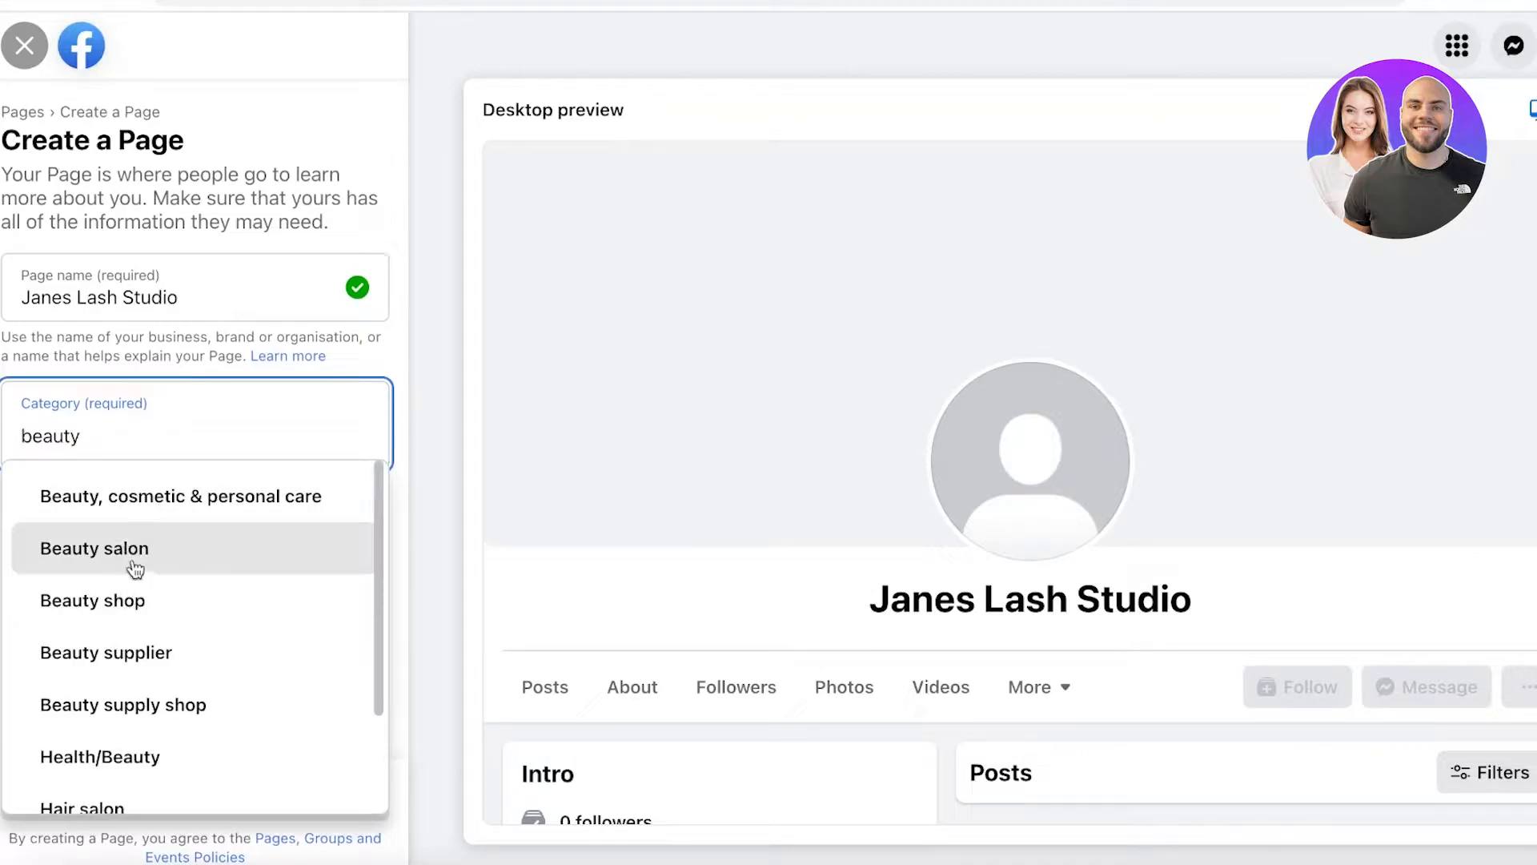
pyautogui.scroll(-3, 182, 635)
pyautogui.scroll(1, 182, 632)
pyautogui.scroll(-1, 184, 634)
pyautogui.scroll(-1, 186, 636)
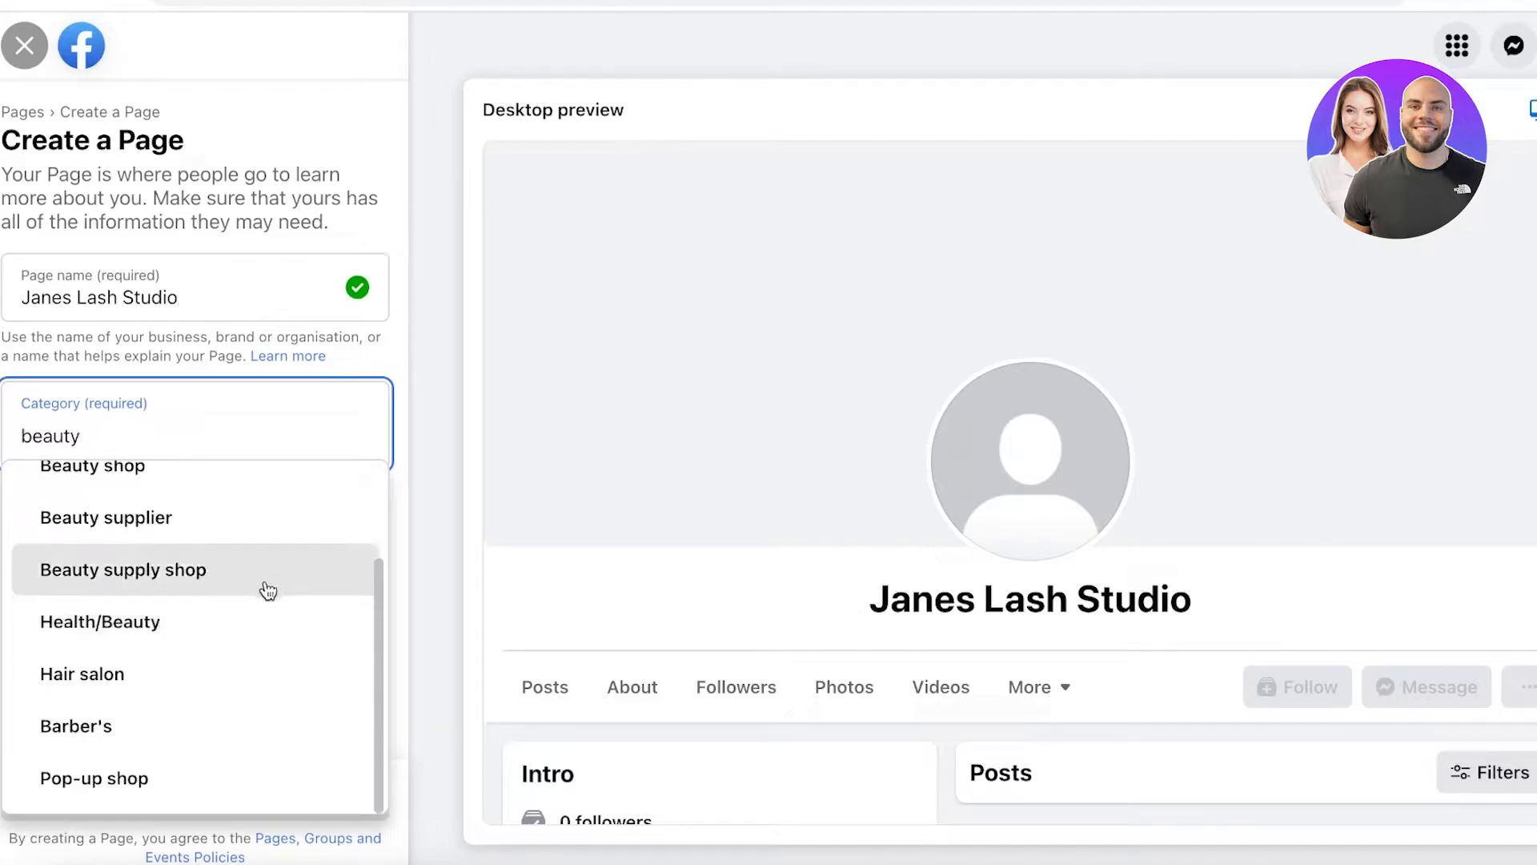
pyautogui.scroll(3, 249, 573)
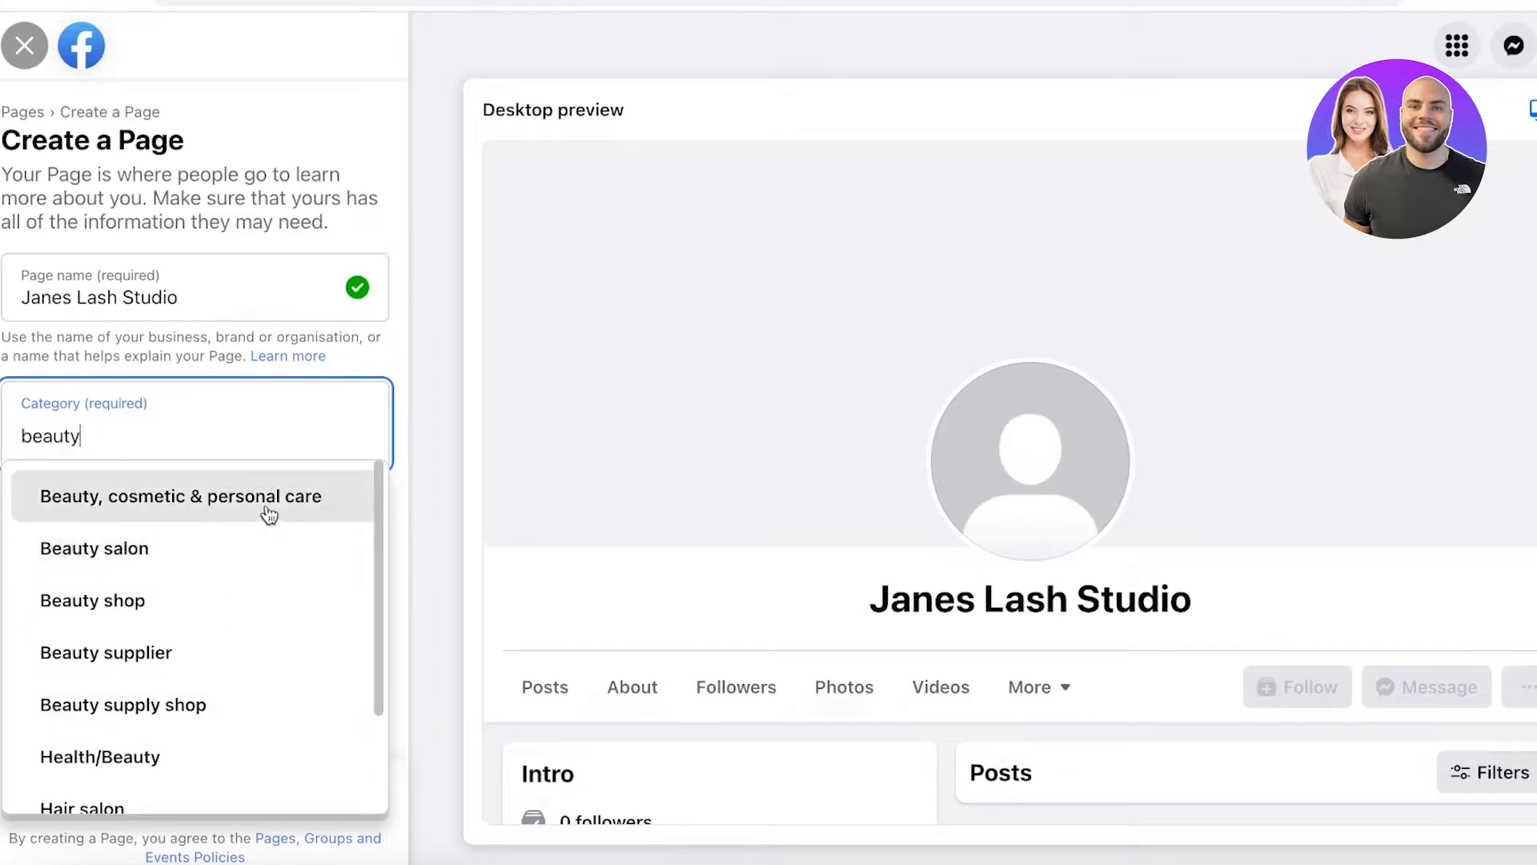
pyautogui.scroll(-1, 174, 577)
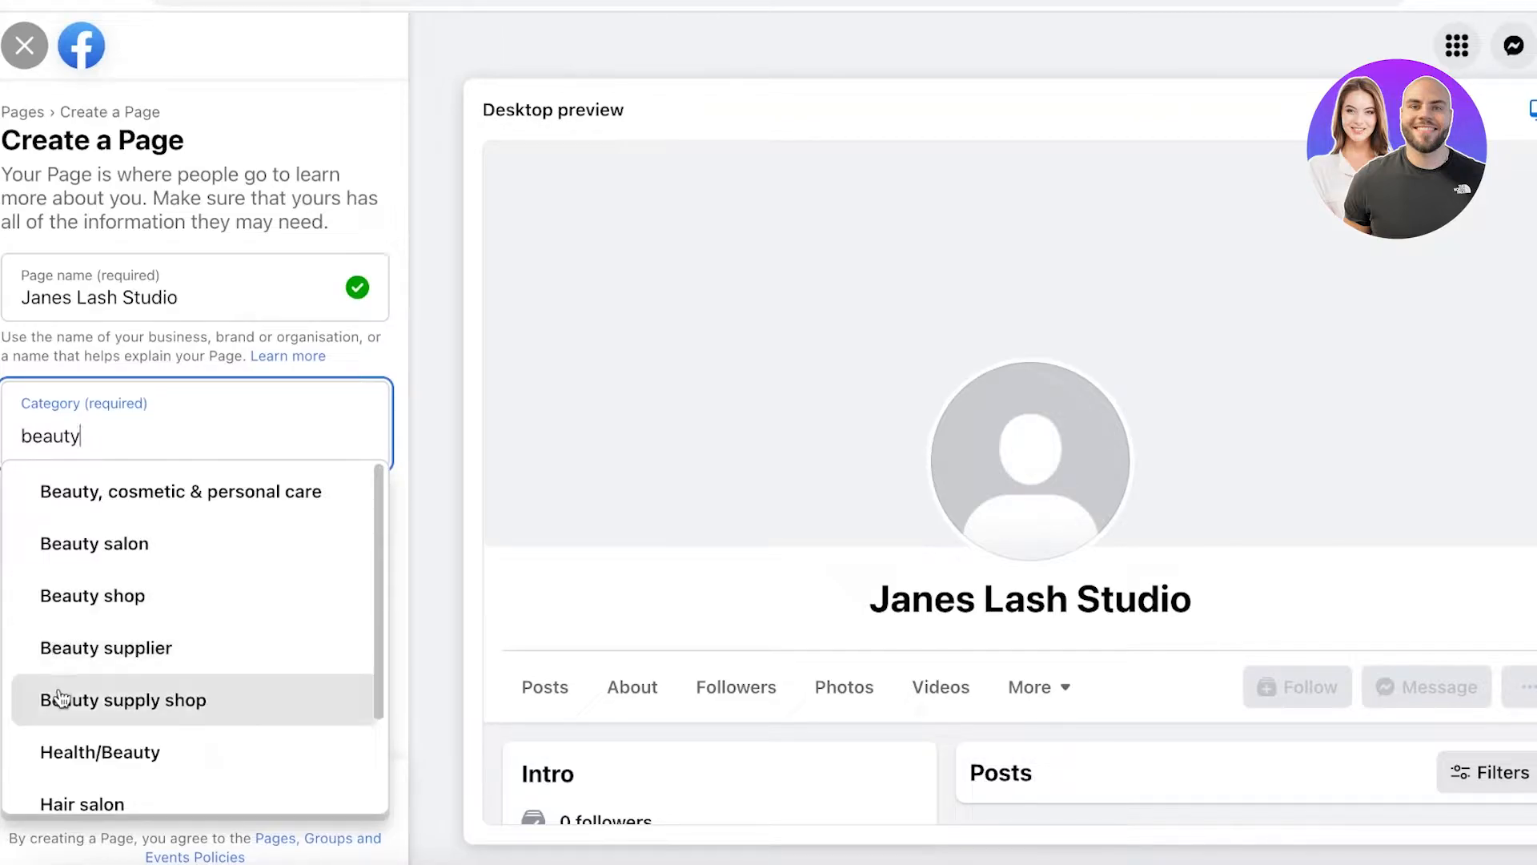
pyautogui.scroll(-3, 66, 645)
pyautogui.scroll(1, 66, 649)
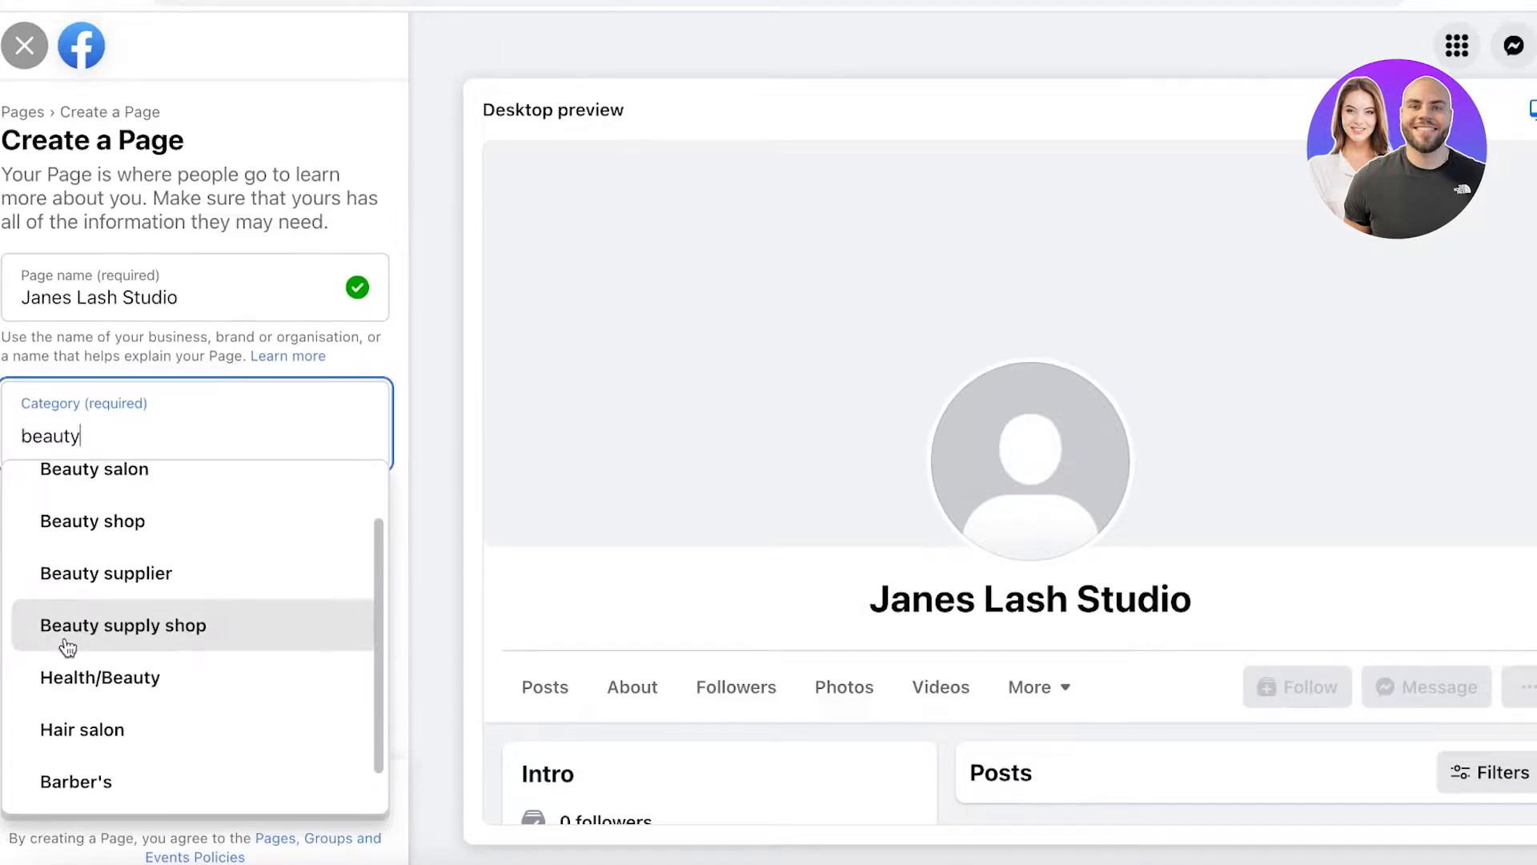
pyautogui.scroll(1, 85, 511)
pyautogui.click(68, 537)
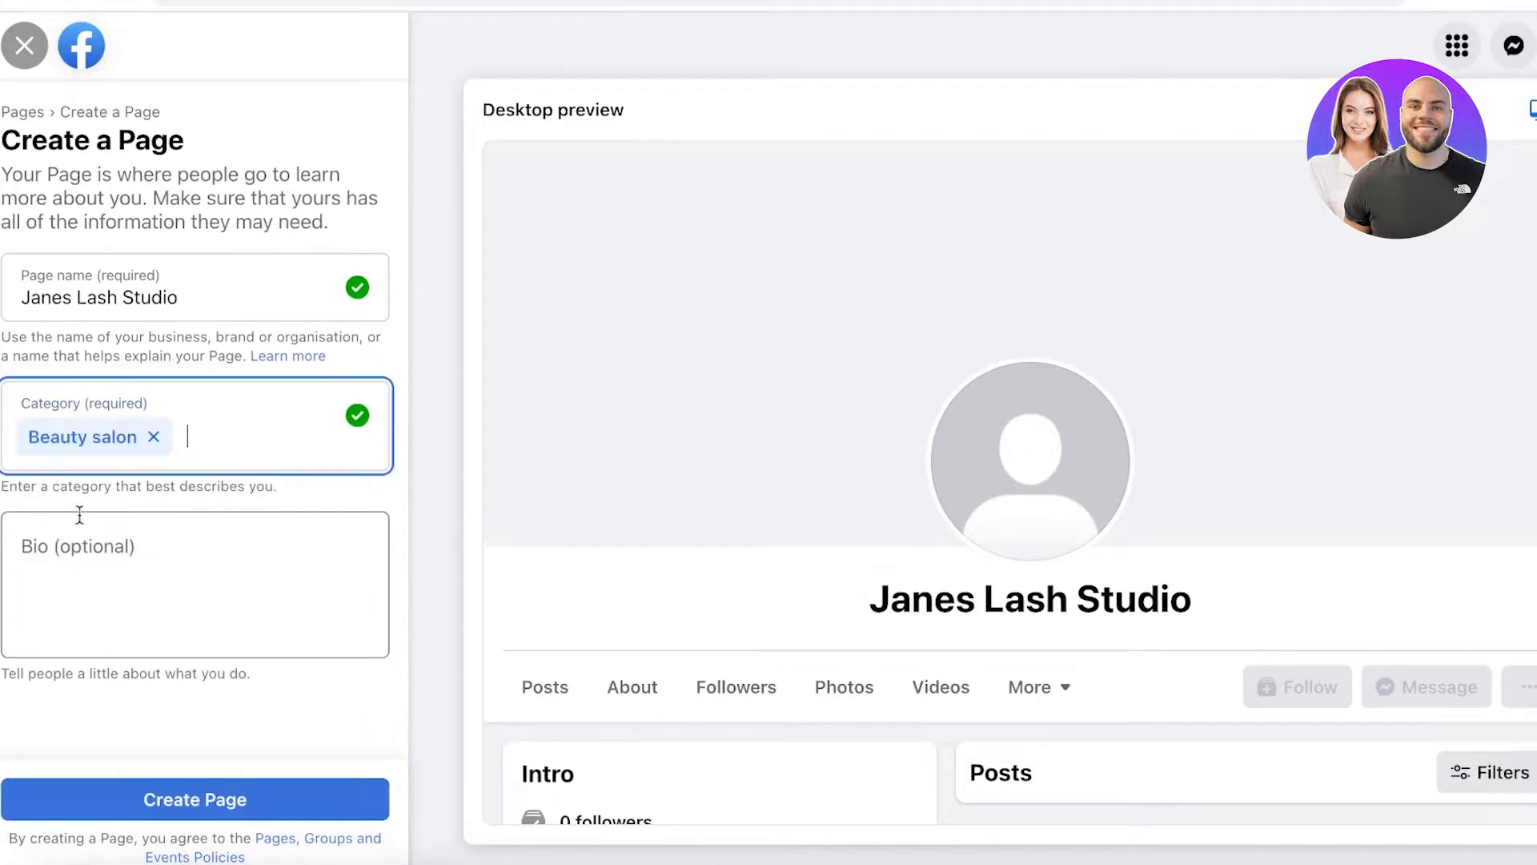
# Add Beauty, cosmetic & personal care and Health/Beauty as further Page categories
pyautogui.click(245, 418)
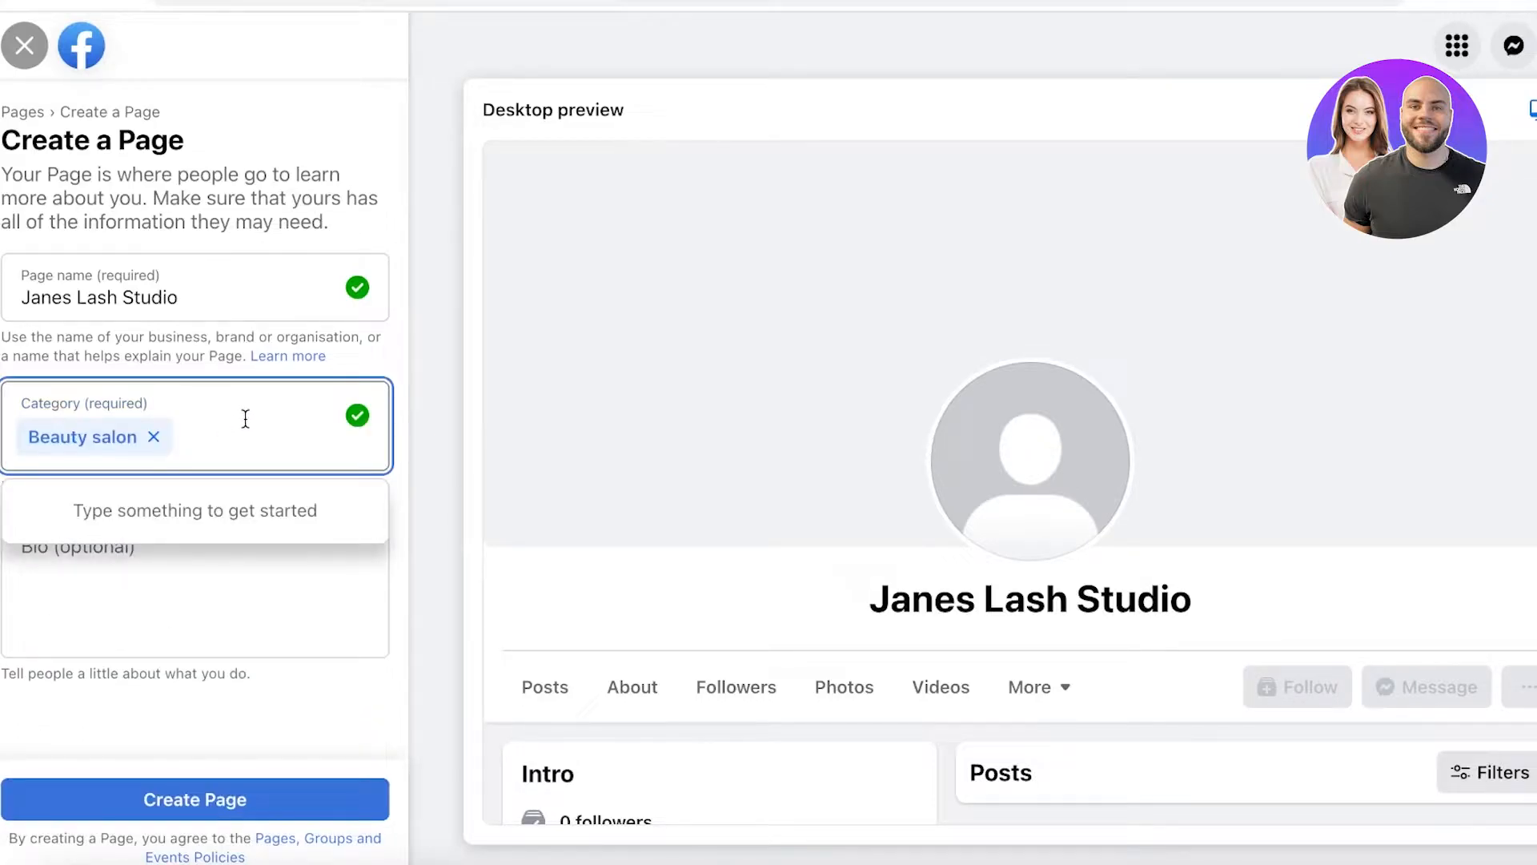
pyautogui.write('eyelash')
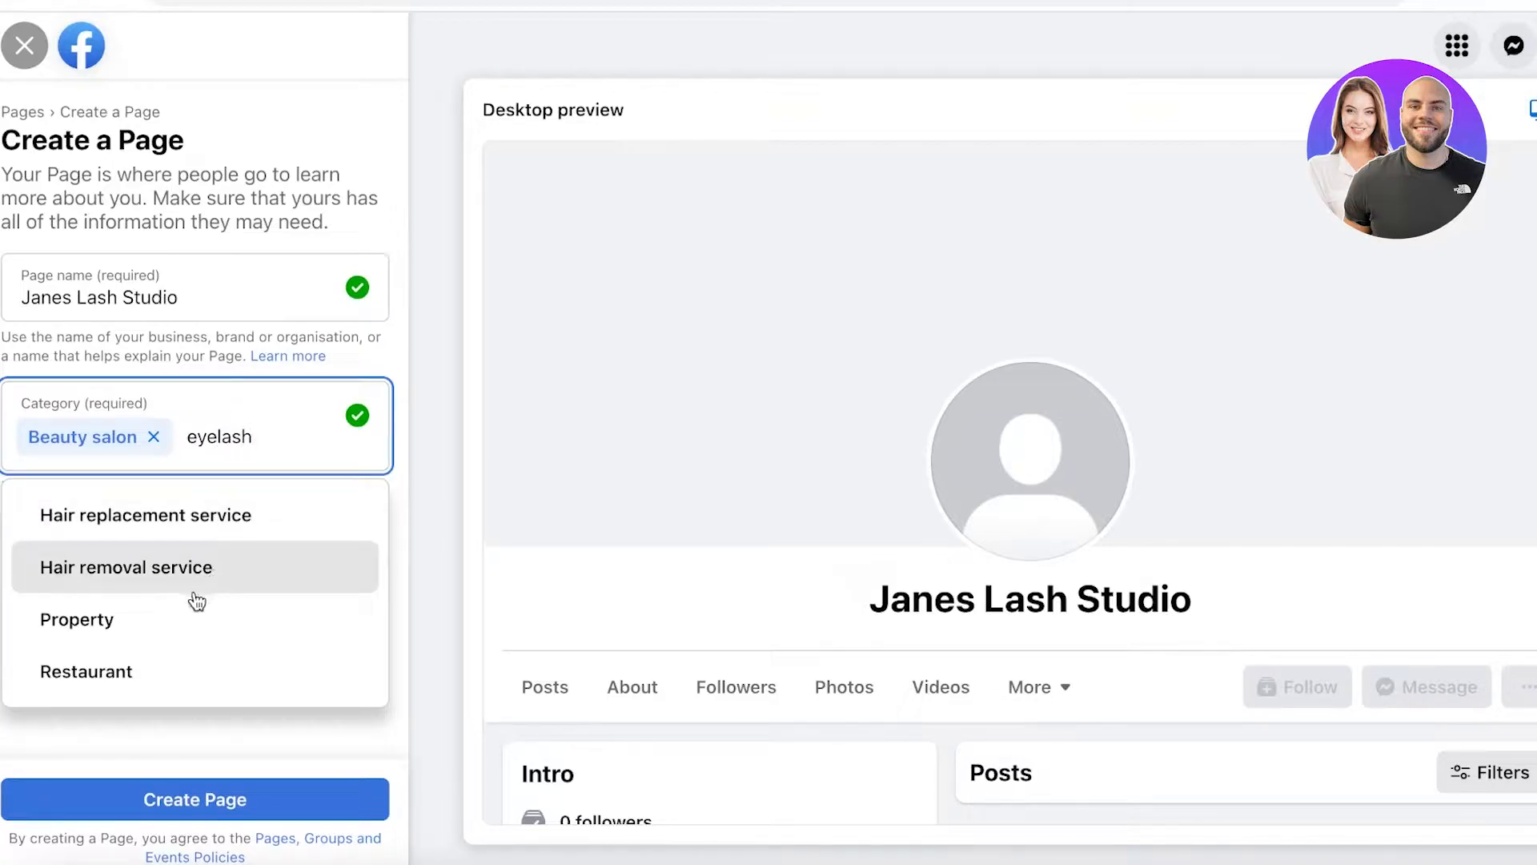
pyautogui.doubleClick(291, 438)
pyautogui.write('beauty')
pyautogui.click(274, 526)
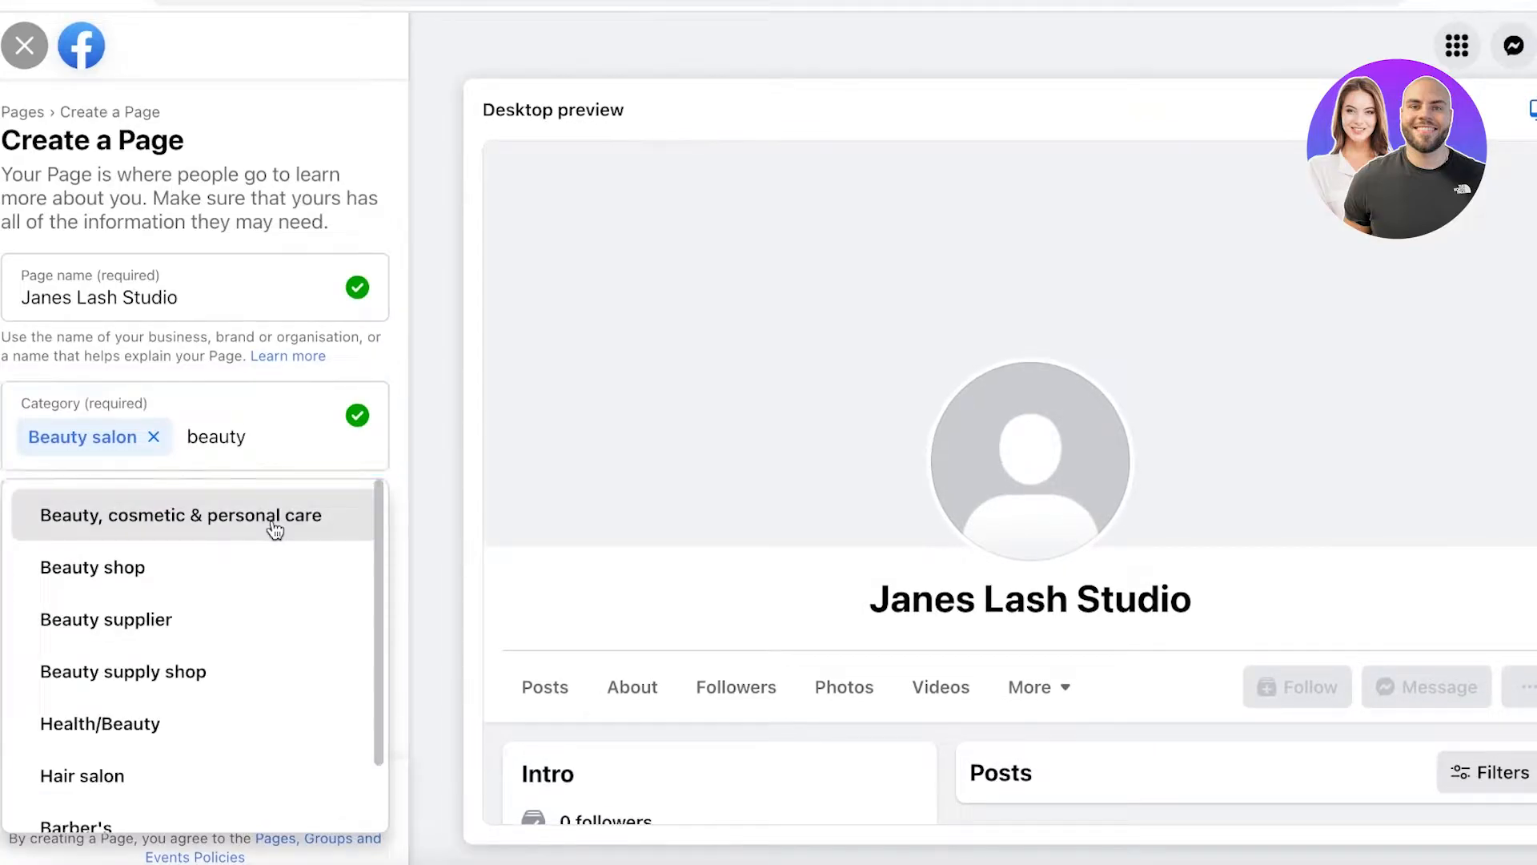
pyautogui.click(274, 527)
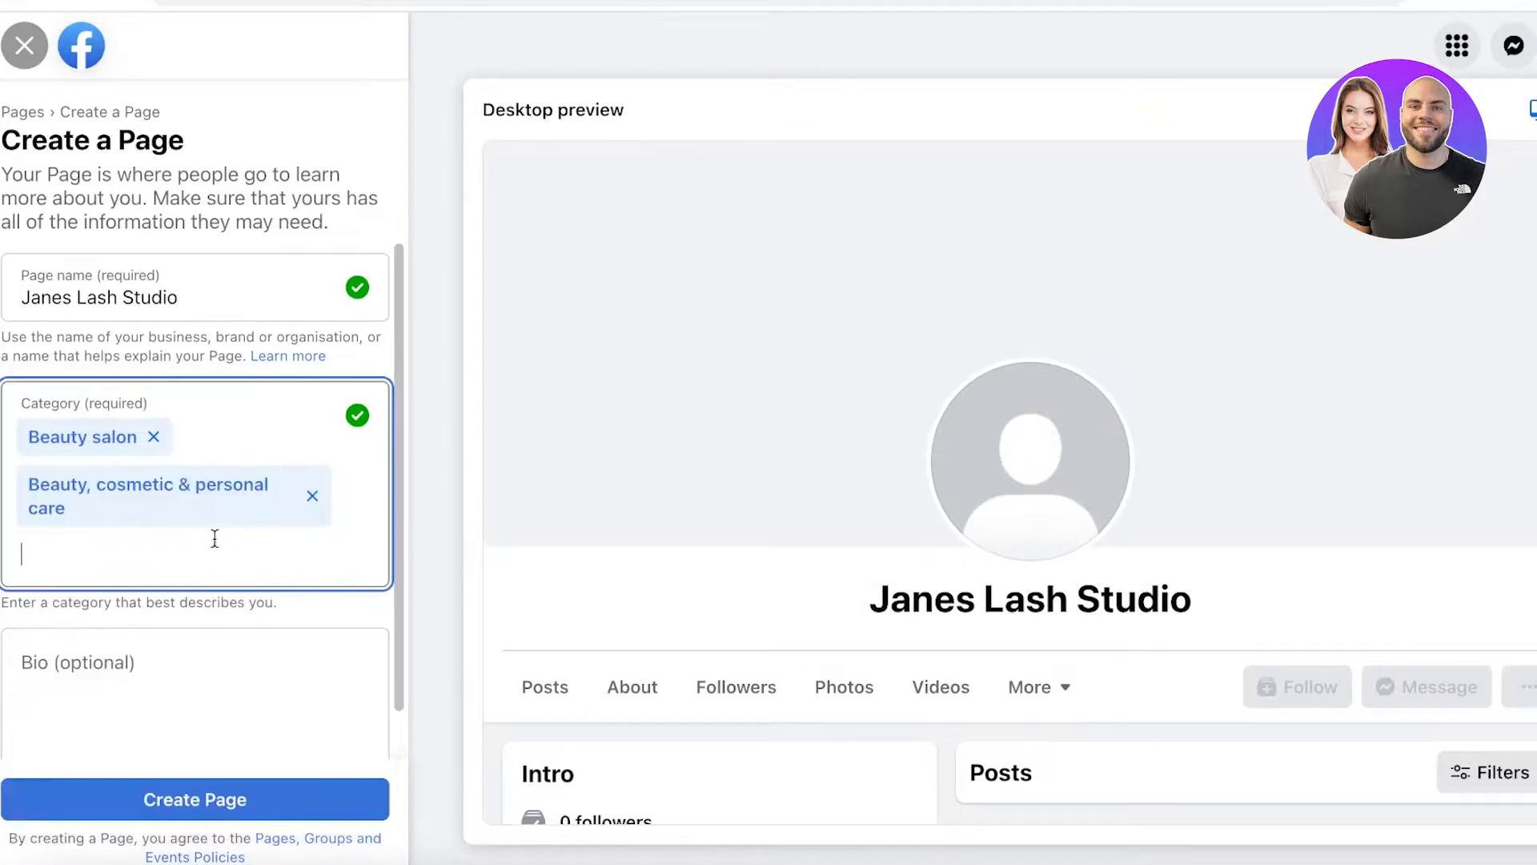
pyautogui.write('beauty')
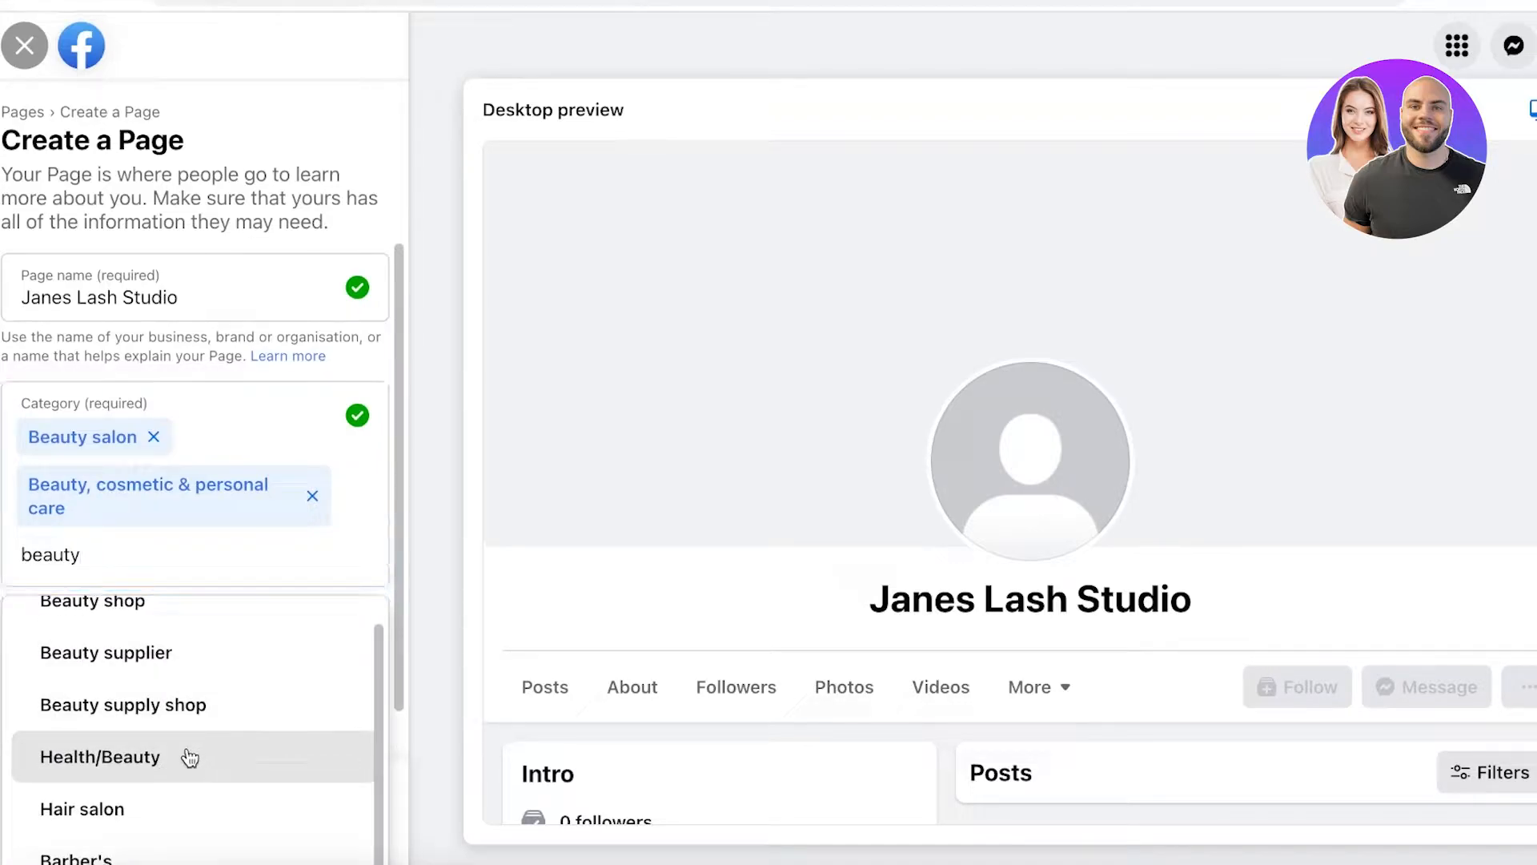
pyautogui.click(189, 758)
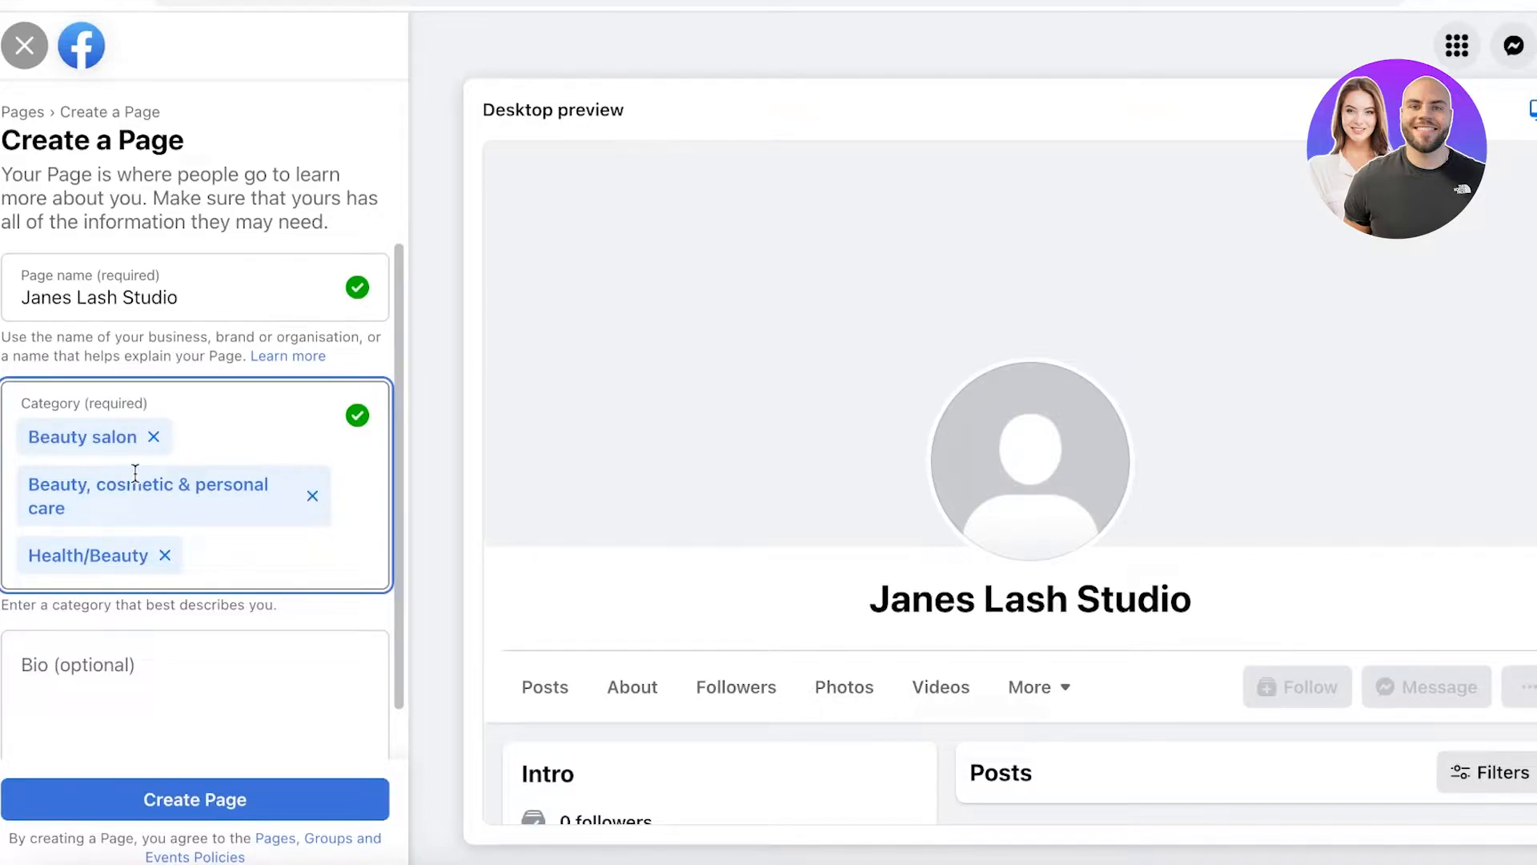
# Enter the bio "Janes Lash Studio focuses on providing the best lash extensions and beauty services for all!" and create the Page
pyautogui.click(9, 695)
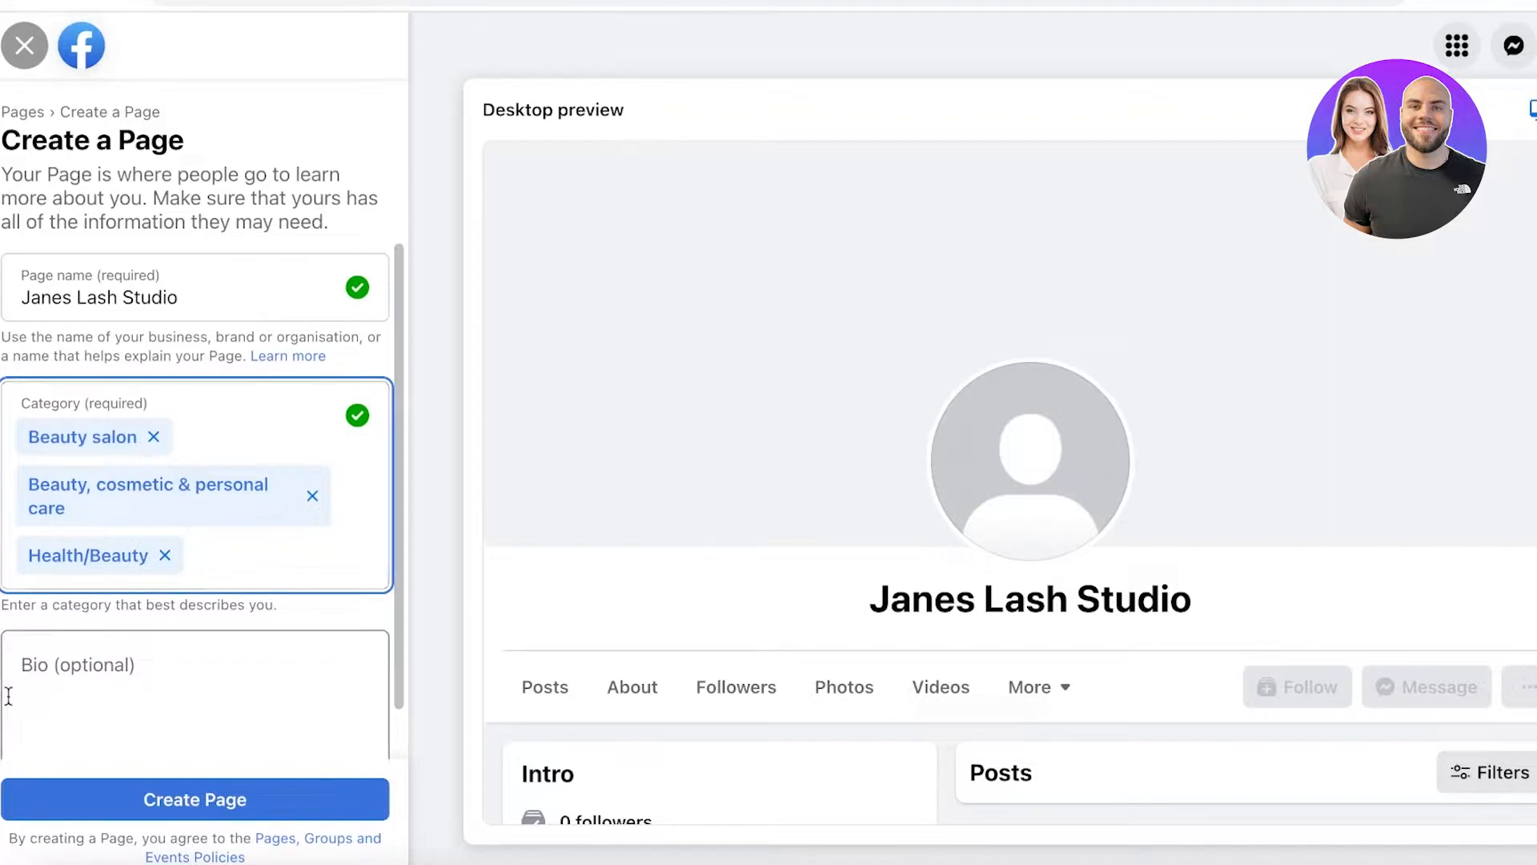
pyautogui.scroll(-2, 171, 604)
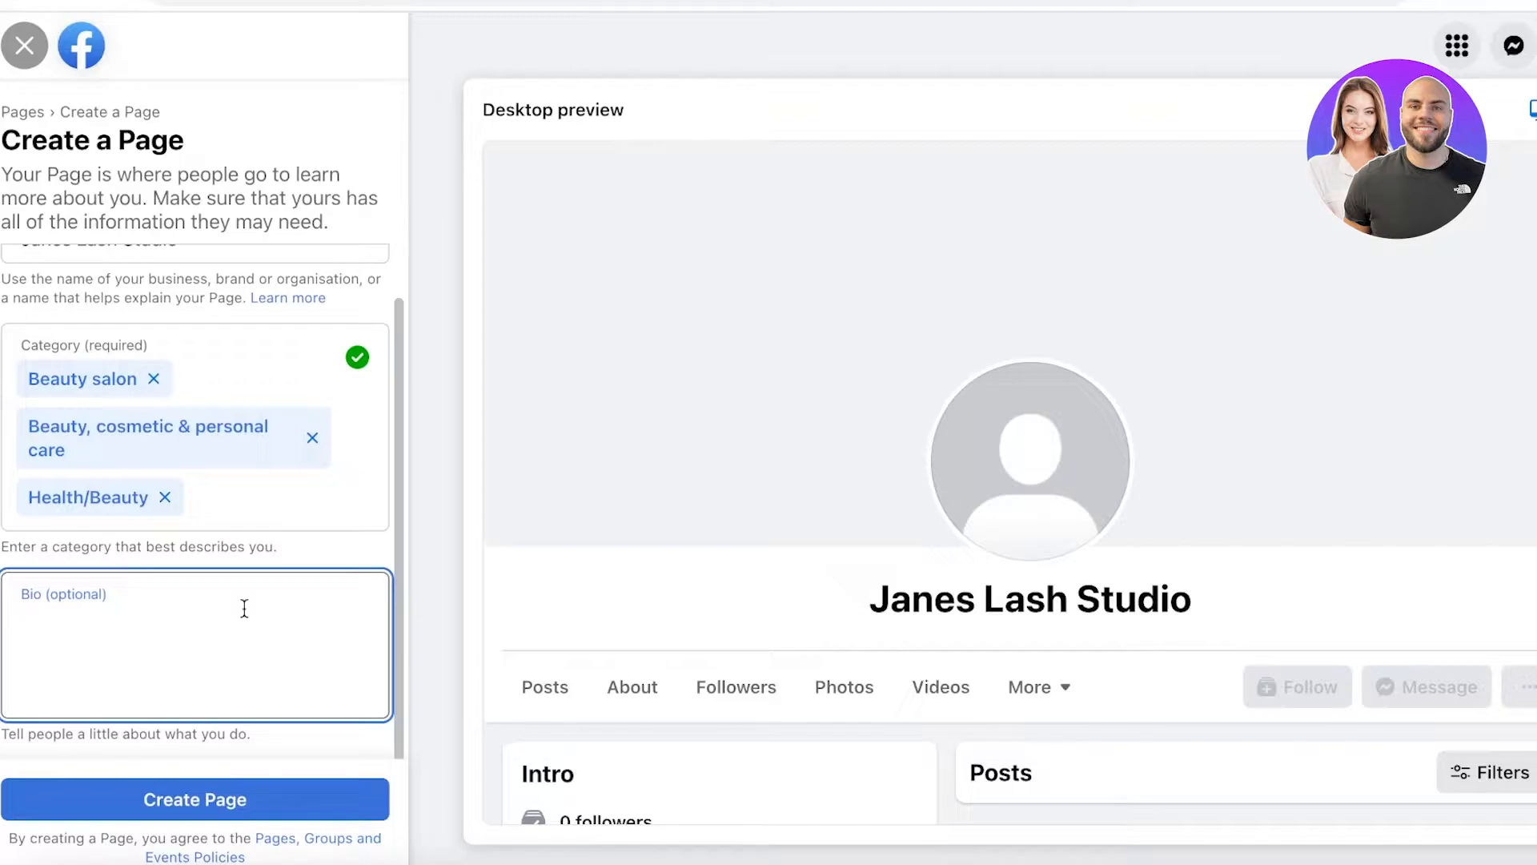
pyautogui.write('Janes Lash Studio focuses on providing the best lash extensions and beauty services for all!')
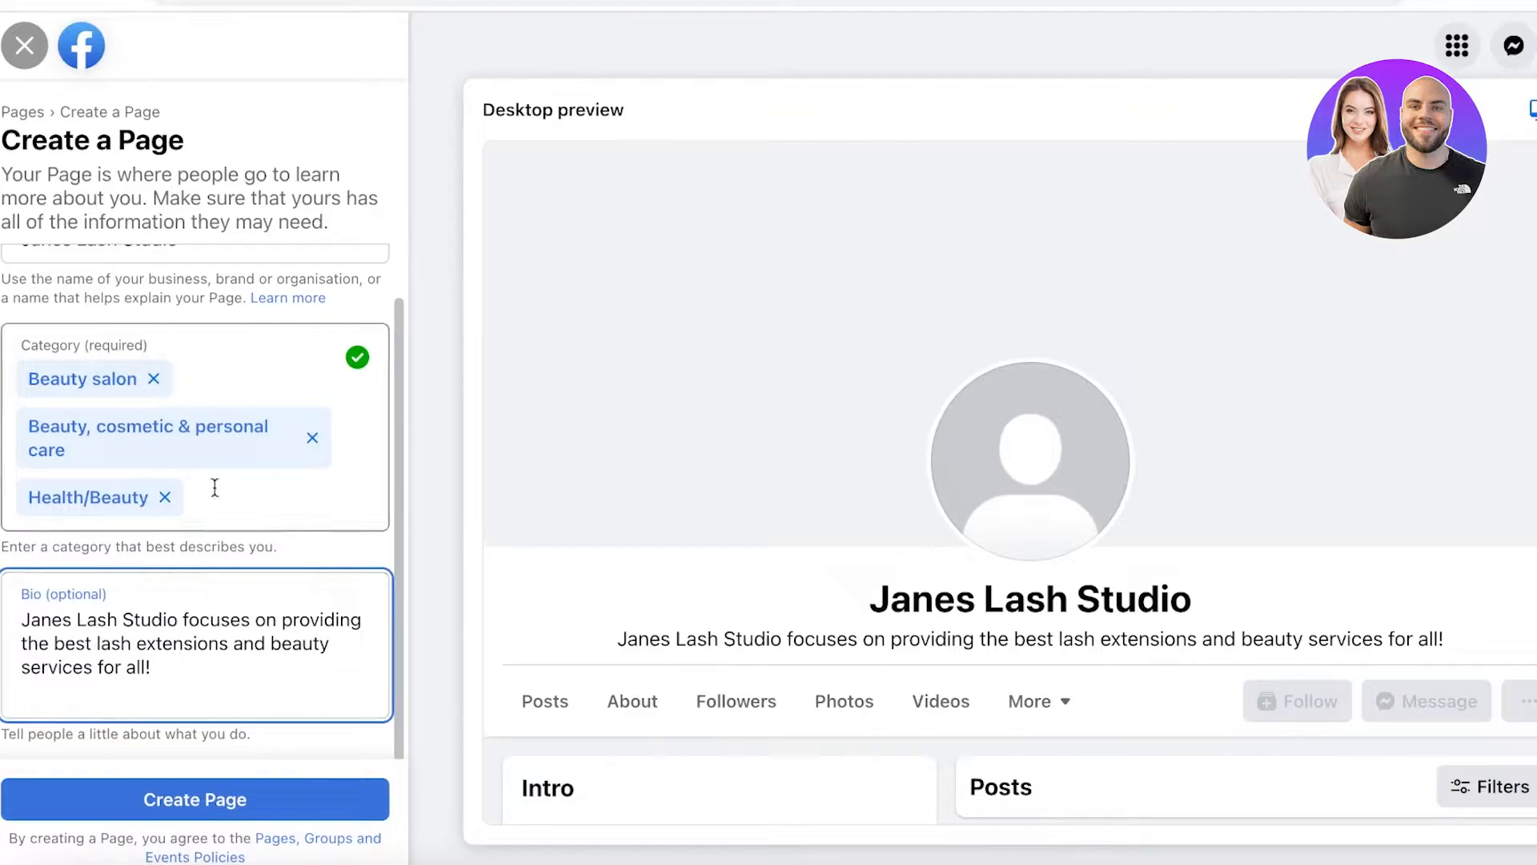
pyautogui.click(183, 799)
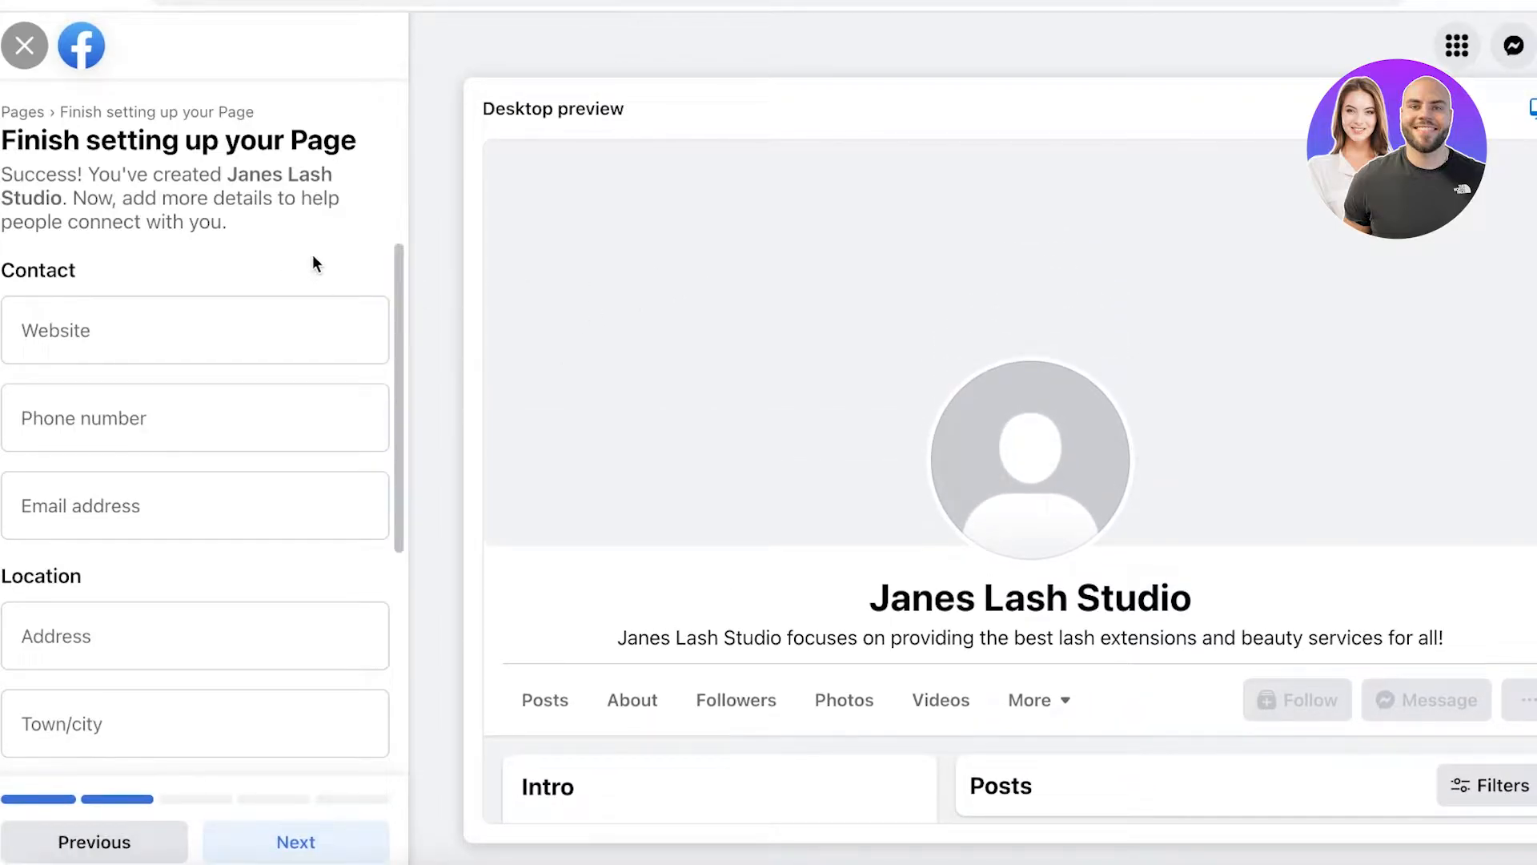
# Fill in the Page's contact email address, street address, town/city and postcode
pyautogui.click(191, 334)
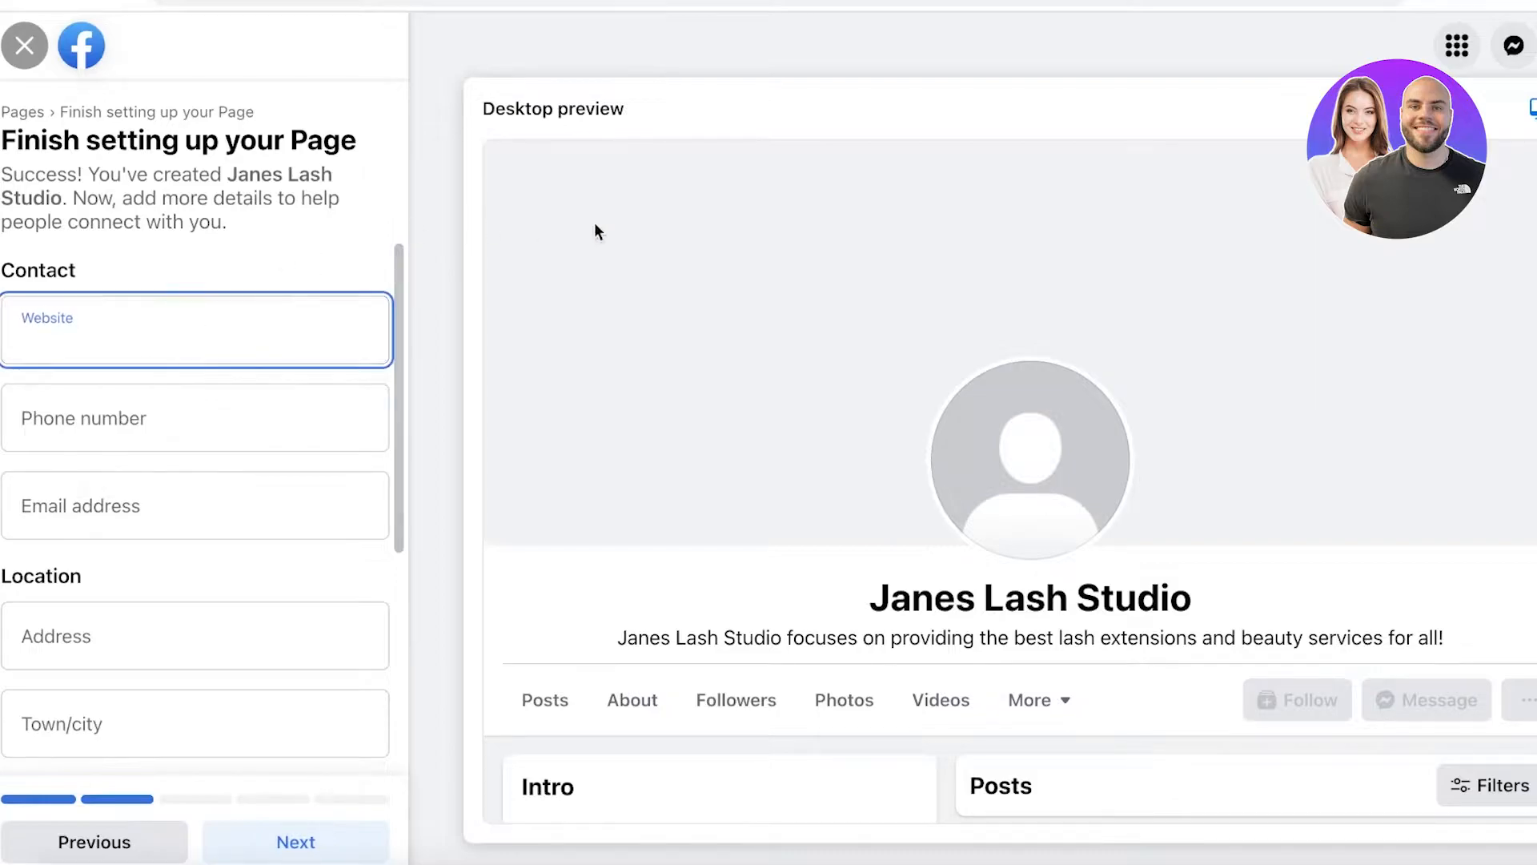
pyautogui.scroll(-1, 257, 302)
pyautogui.scroll(1, 181, 381)
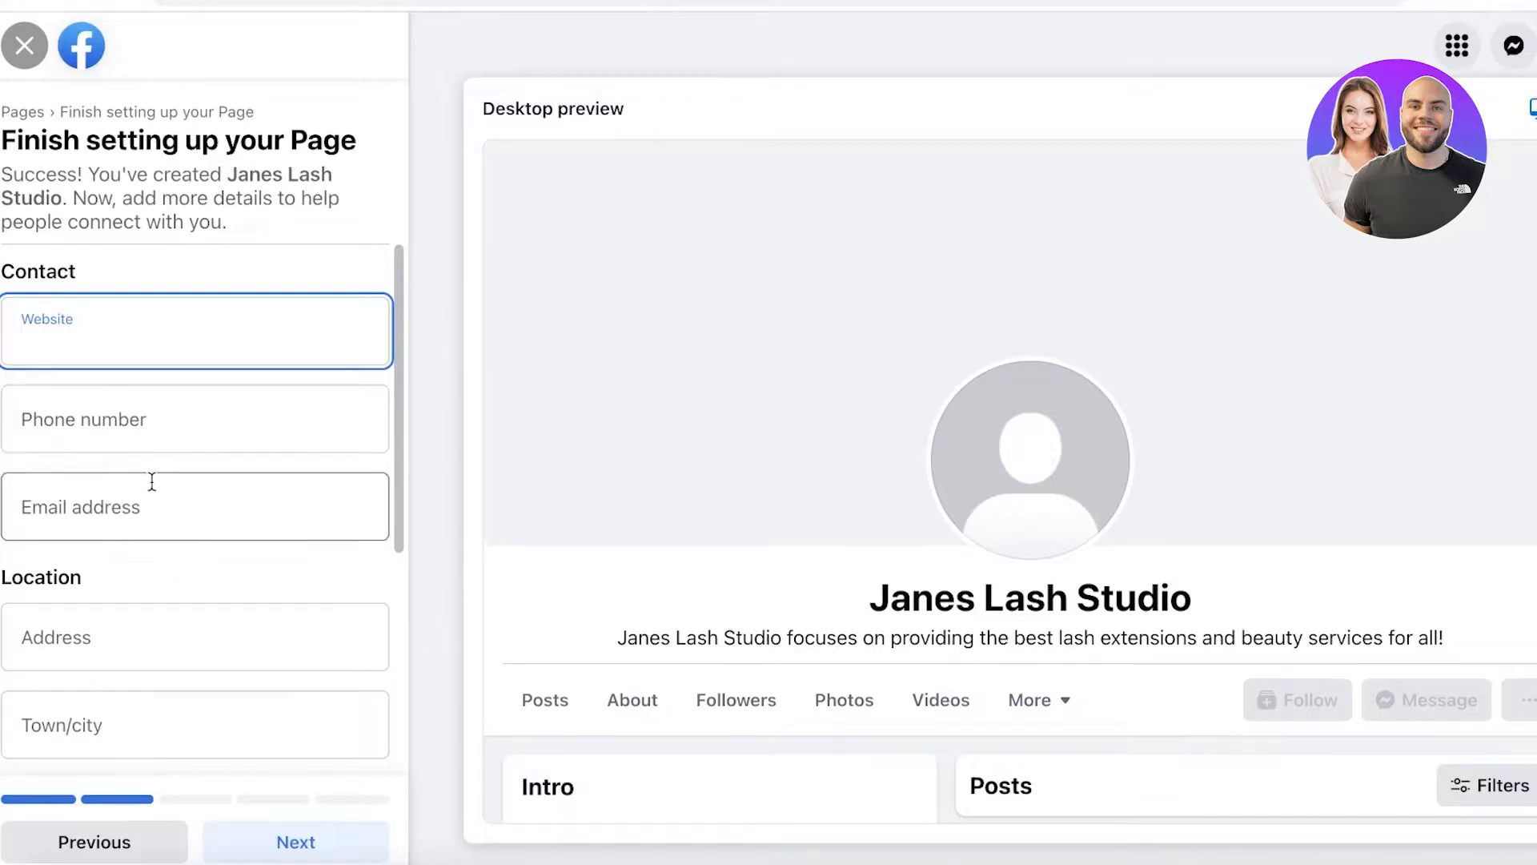
pyautogui.scroll(-3, 150, 482)
pyautogui.scroll(1, 190, 383)
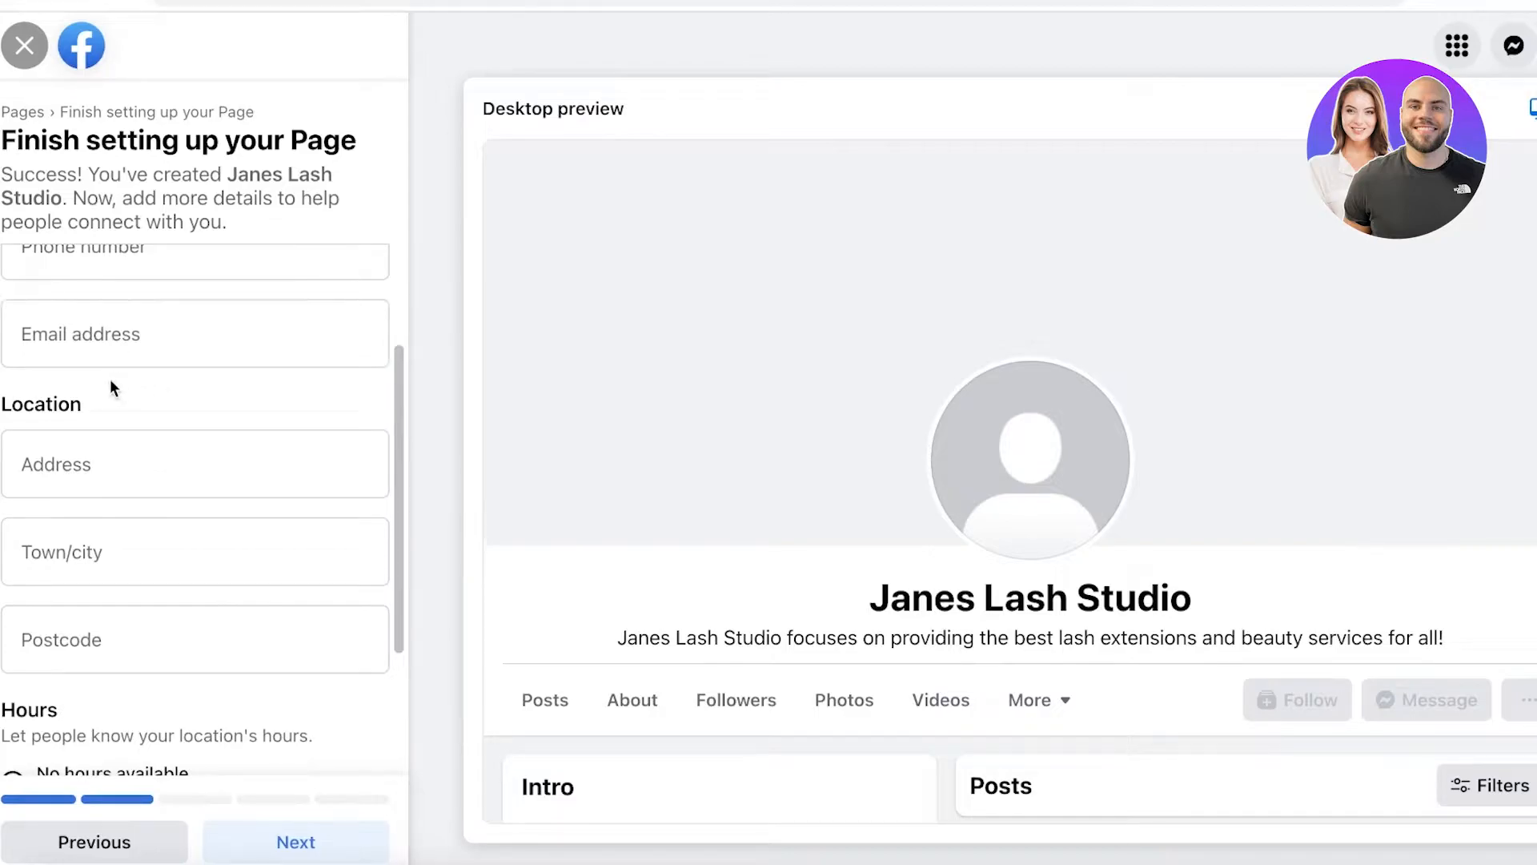
pyautogui.scroll(-1, 92, 412)
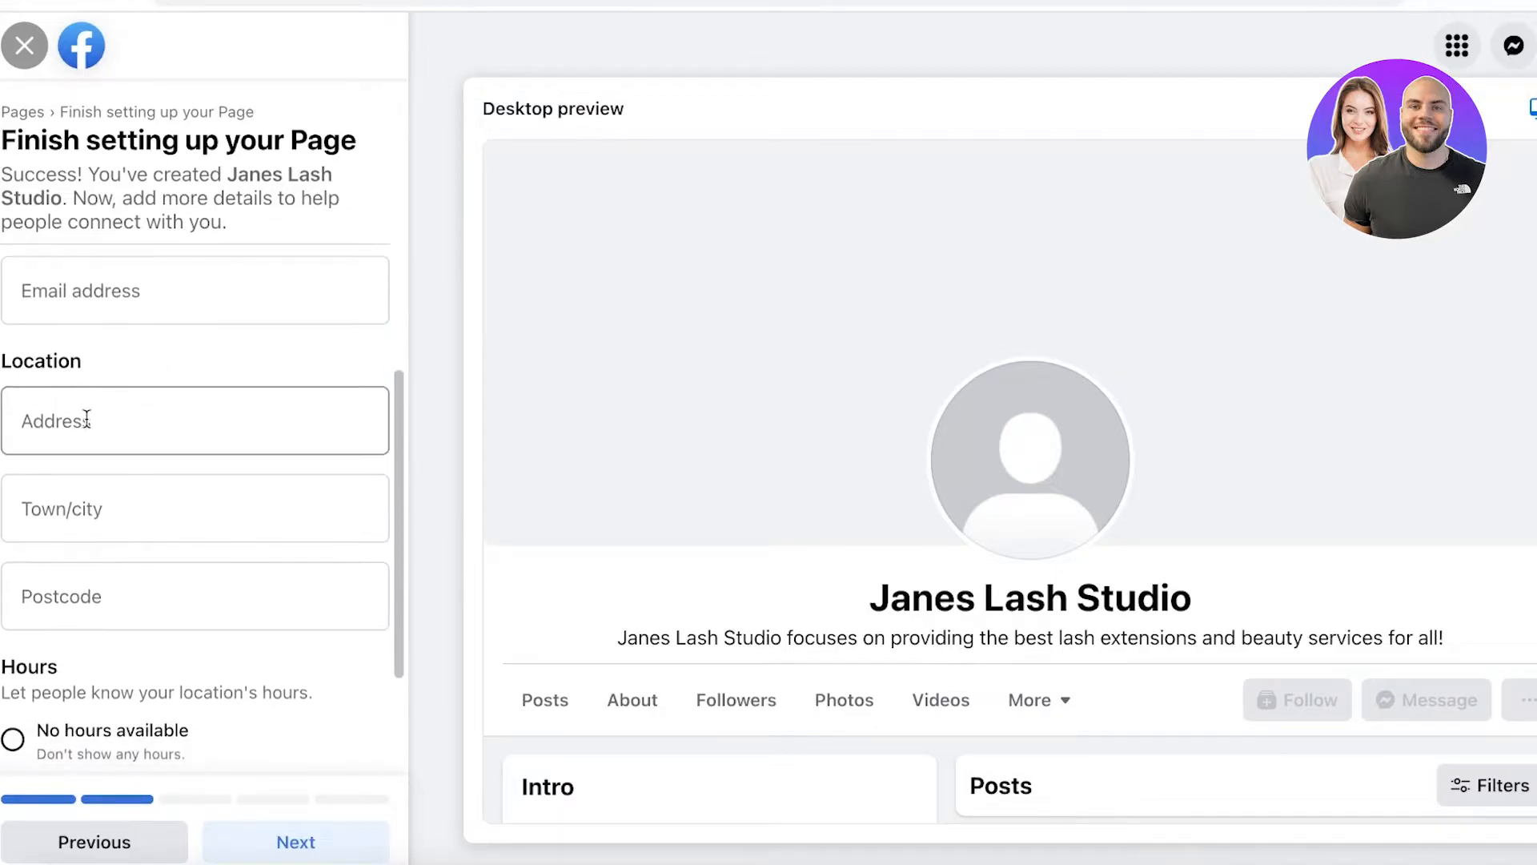
pyautogui.click(84, 418)
pyautogui.click(136, 592)
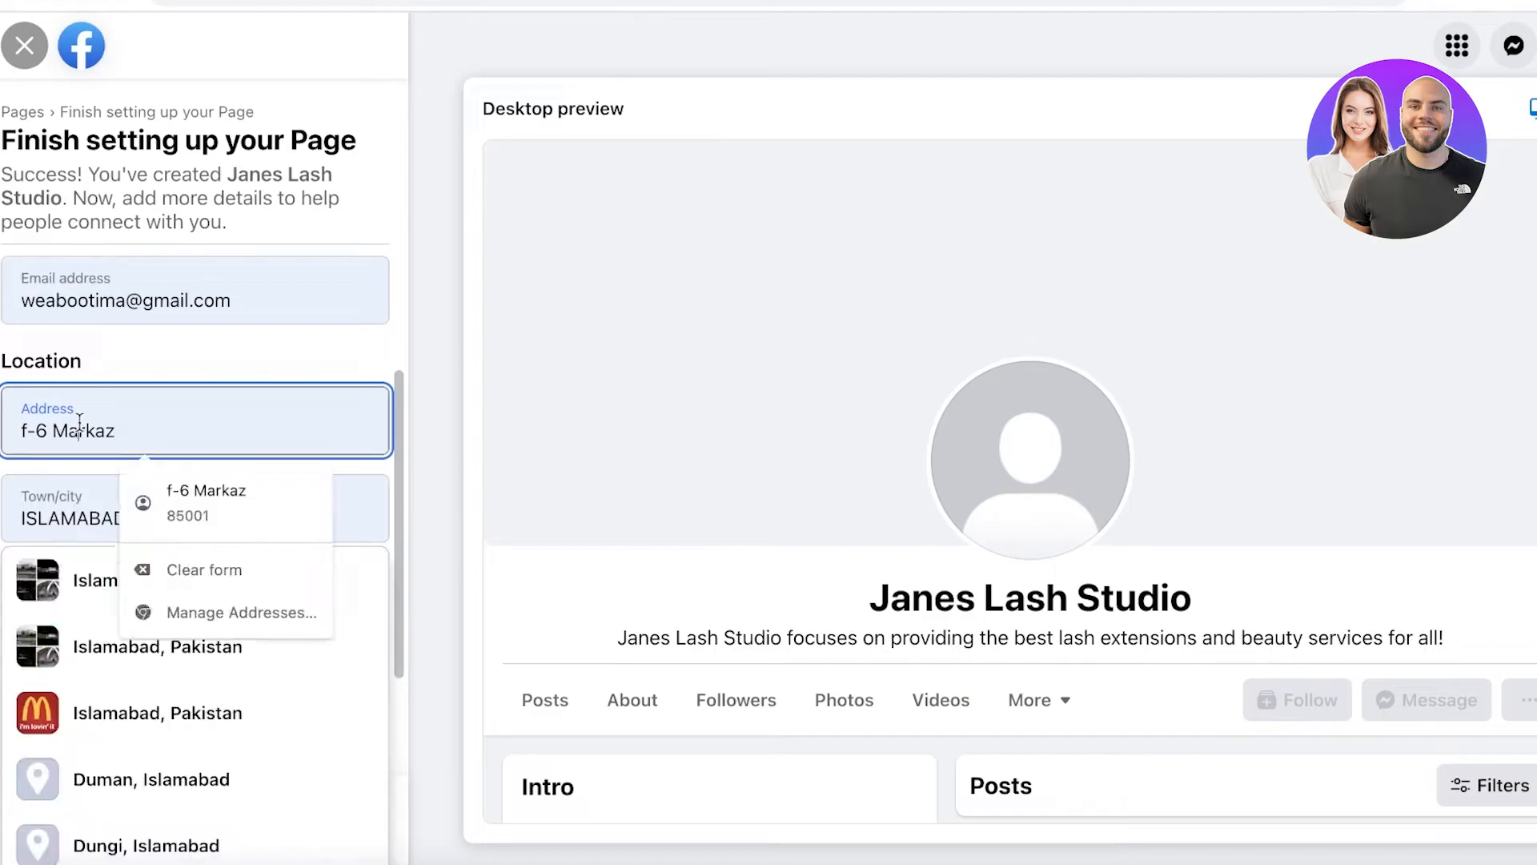
pyautogui.click(41, 495)
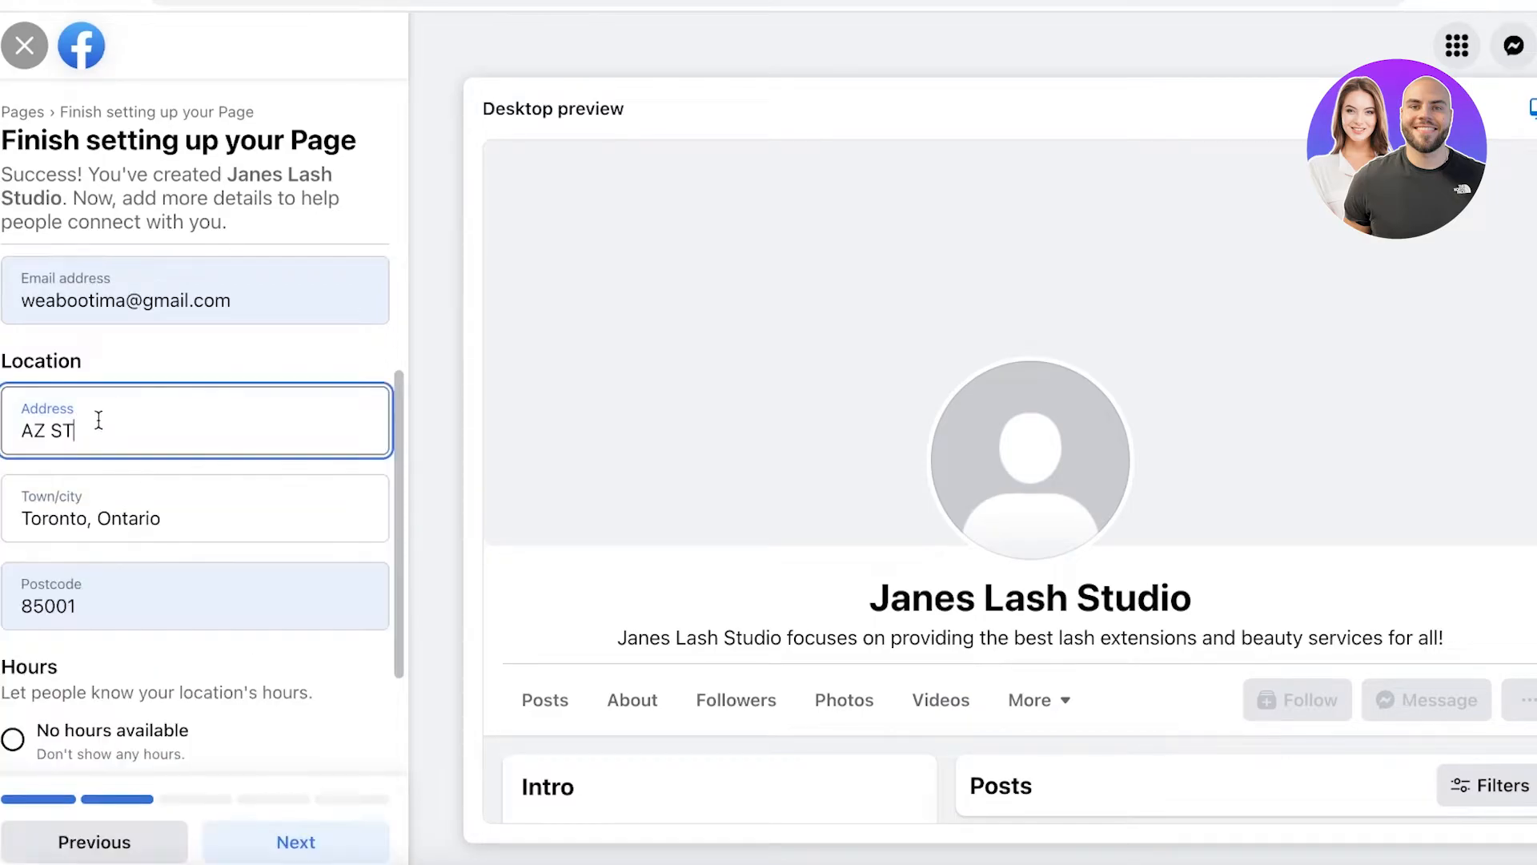
# Choose Open at selected hours and set Monday 09:45–20:30, Tuesday 01:45–01:30, Wednesday 01:15–02:30, Thursday 01:30–01:00 and Friday 00:30–01:15
pyautogui.scroll(-3, 94, 433)
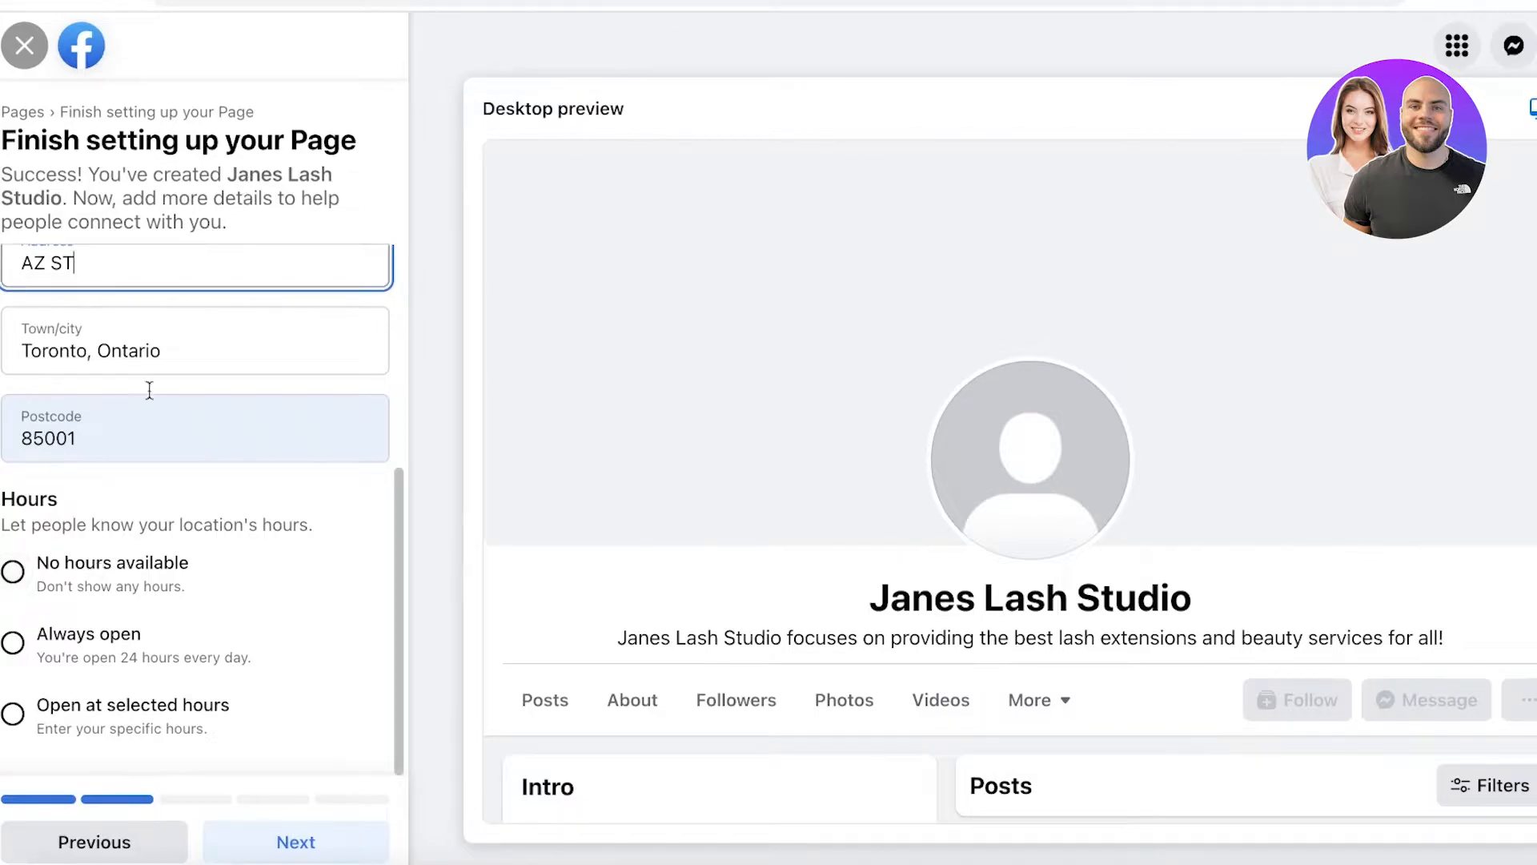
pyautogui.click(27, 737)
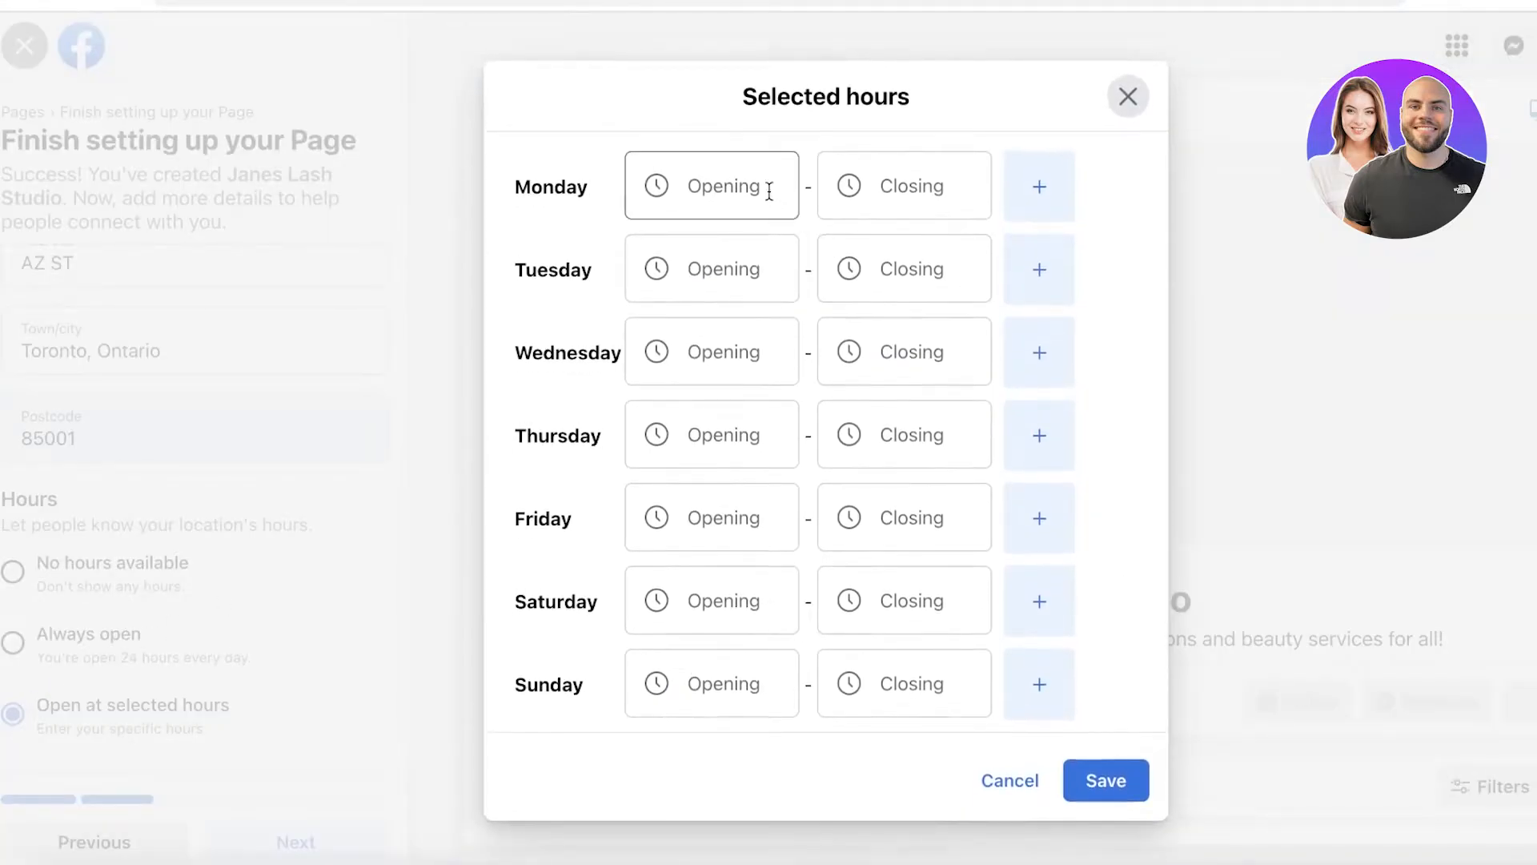
pyautogui.click(760, 188)
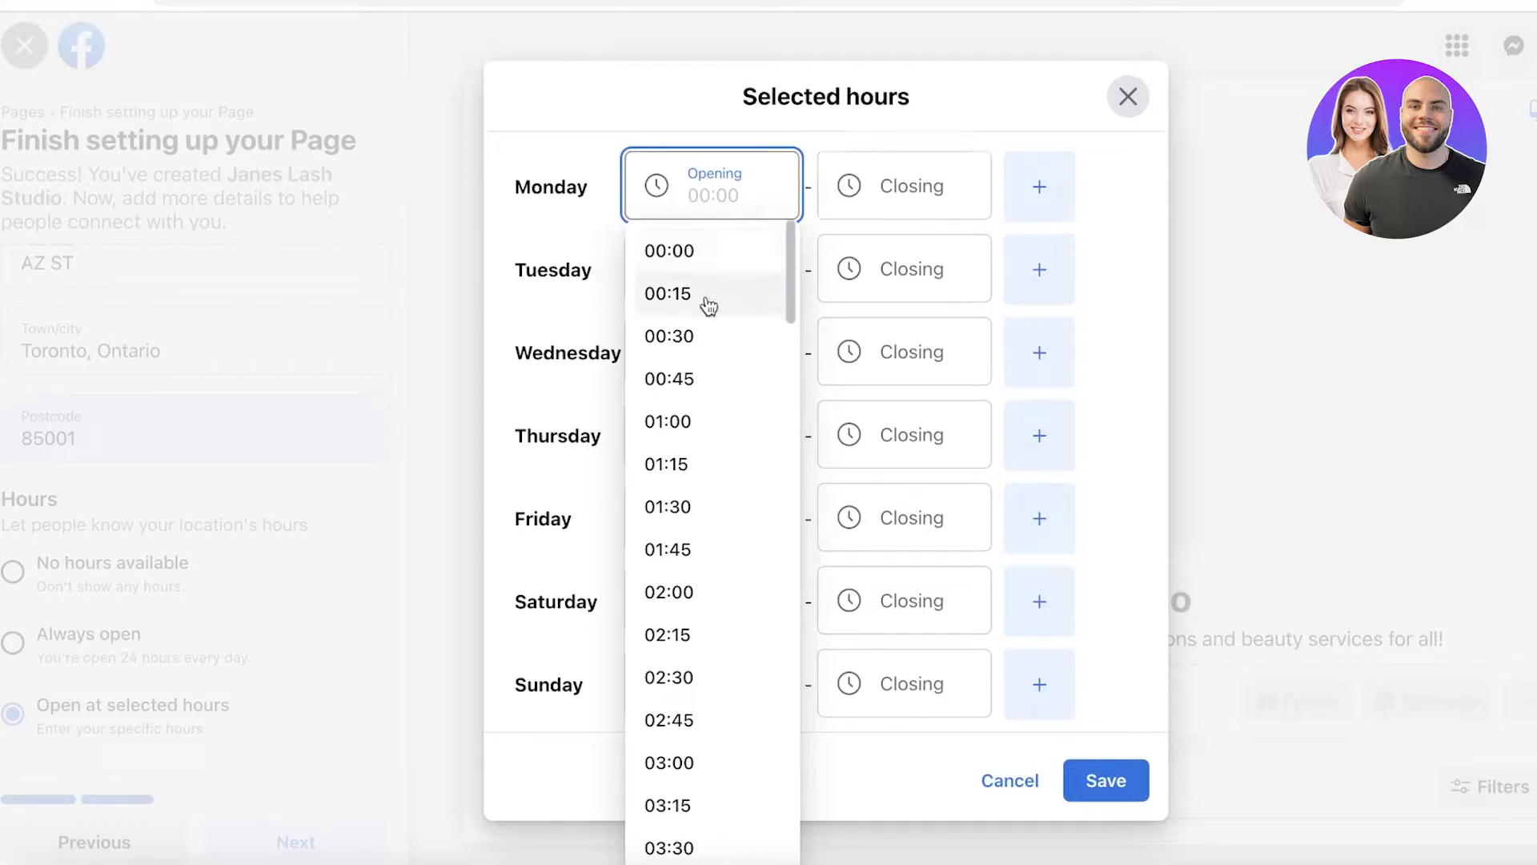
pyautogui.scroll(-1, 684, 480)
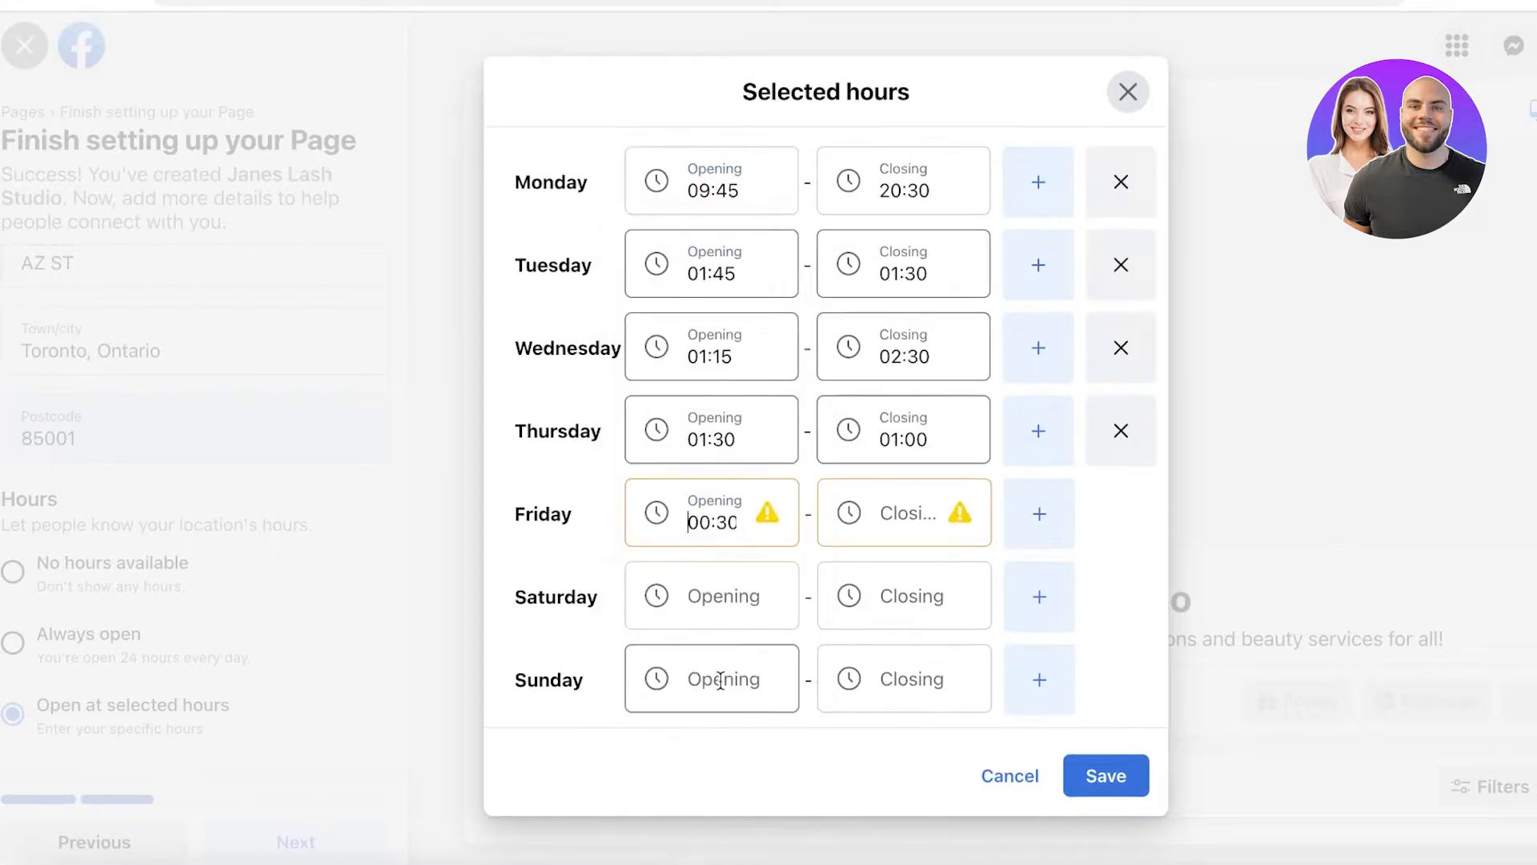
pyautogui.click(905, 516)
pyautogui.click(881, 795)
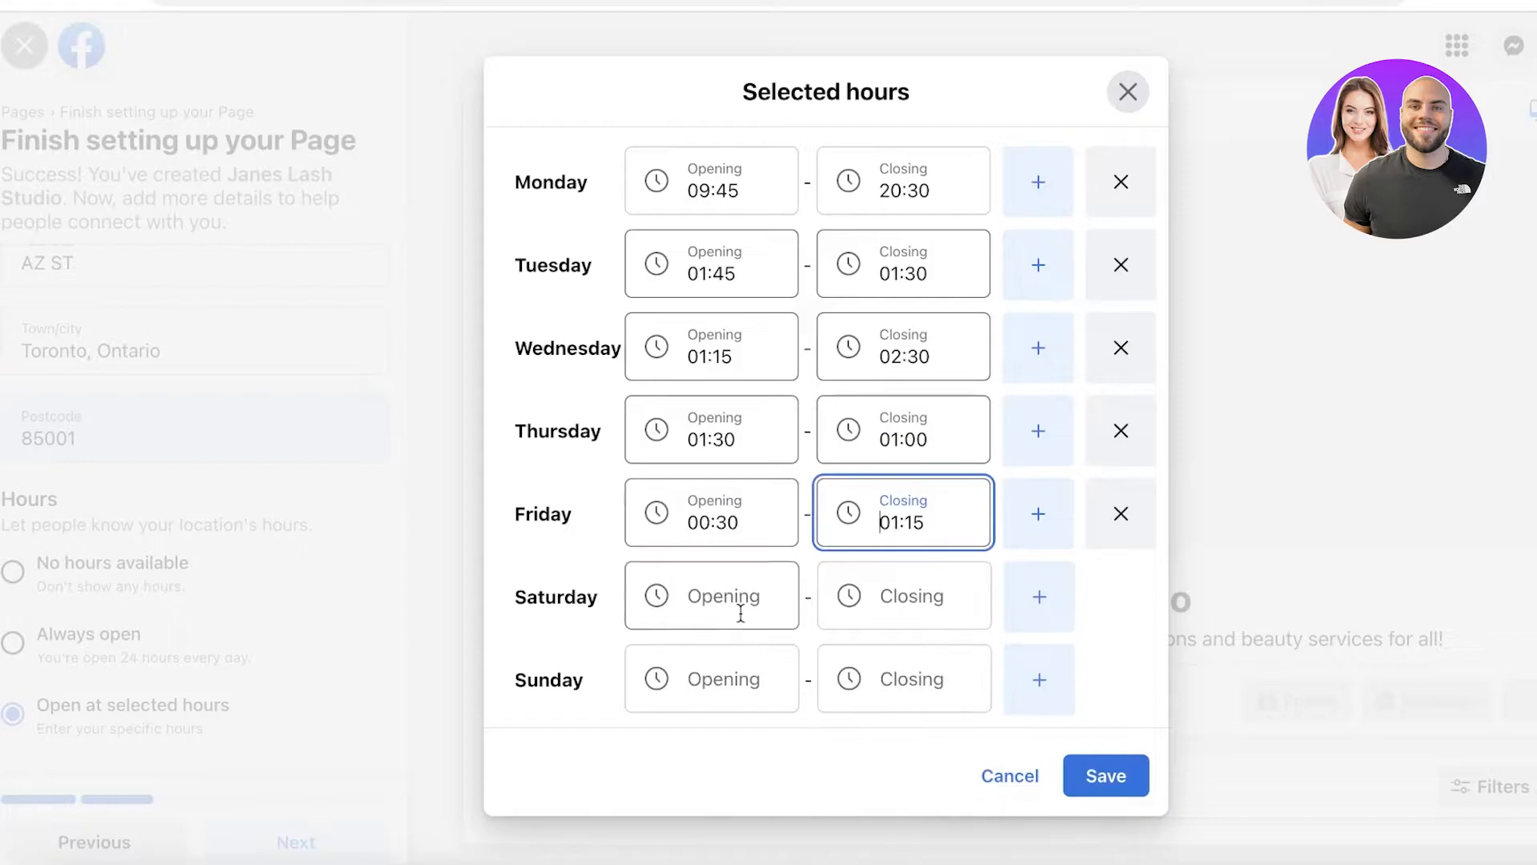
# Set Saturday's opening time to 01:00 and its closing time to 00:30
pyautogui.click(720, 596)
pyautogui.click(720, 833)
pyautogui.click(927, 594)
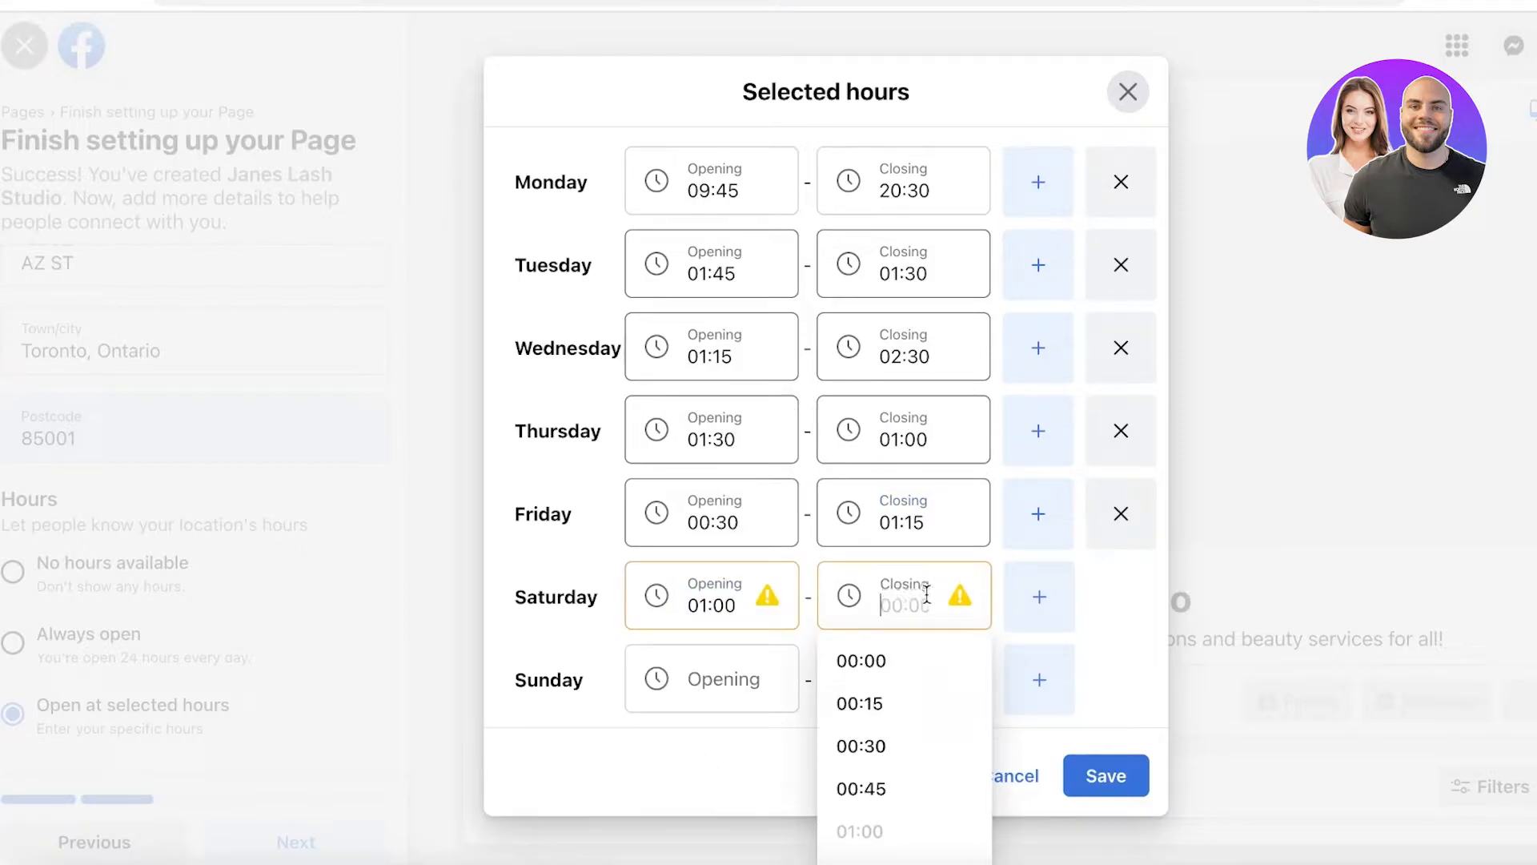
pyautogui.click(861, 745)
# Set Sunday's opening time to 10:00 and its closing time to 03:00
pyautogui.click(765, 669)
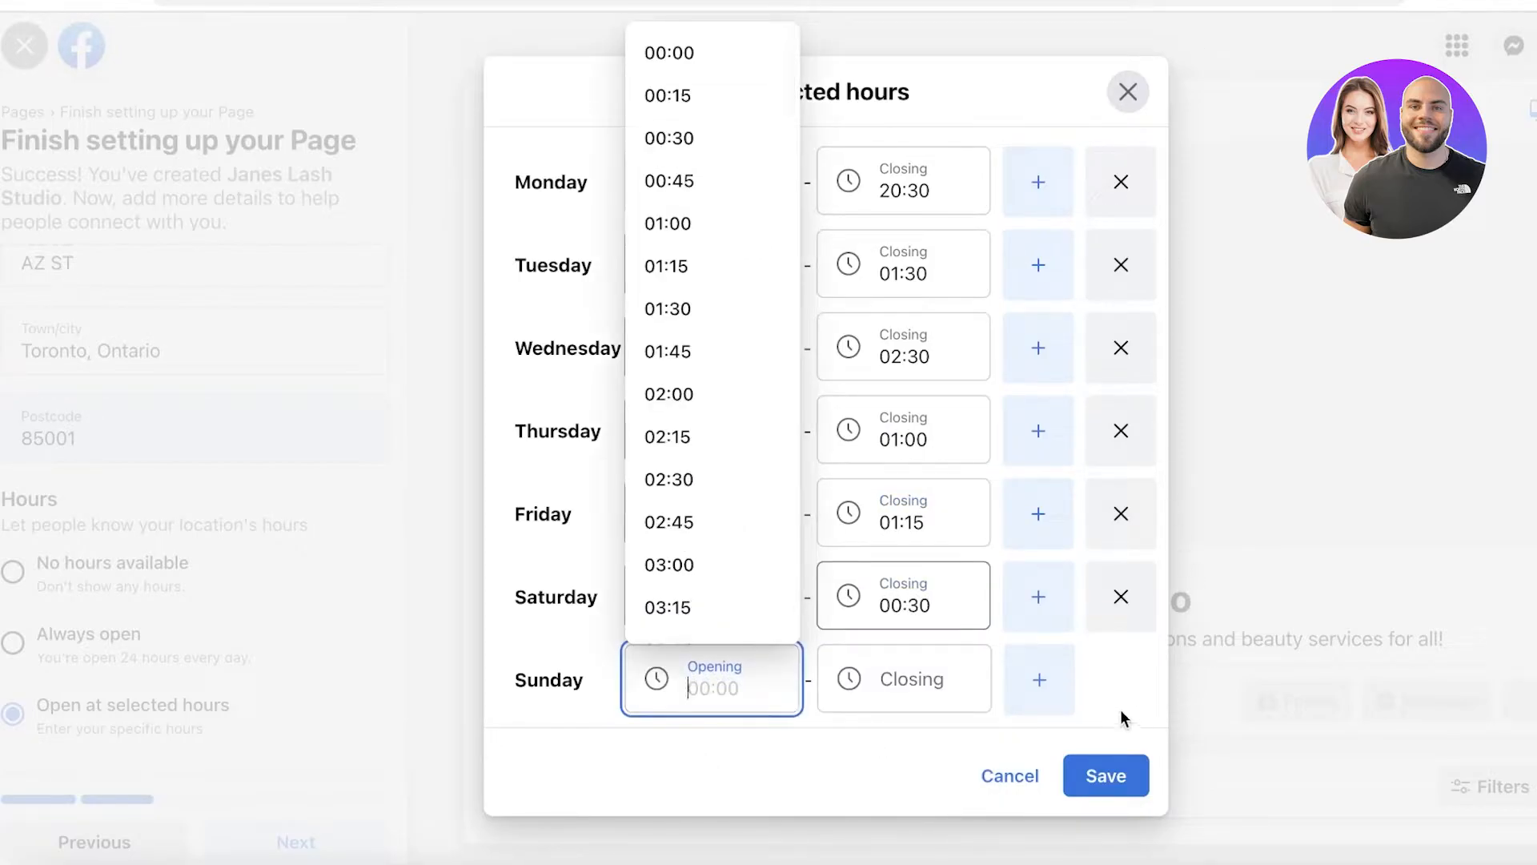
pyautogui.scroll(-8, 663, 408)
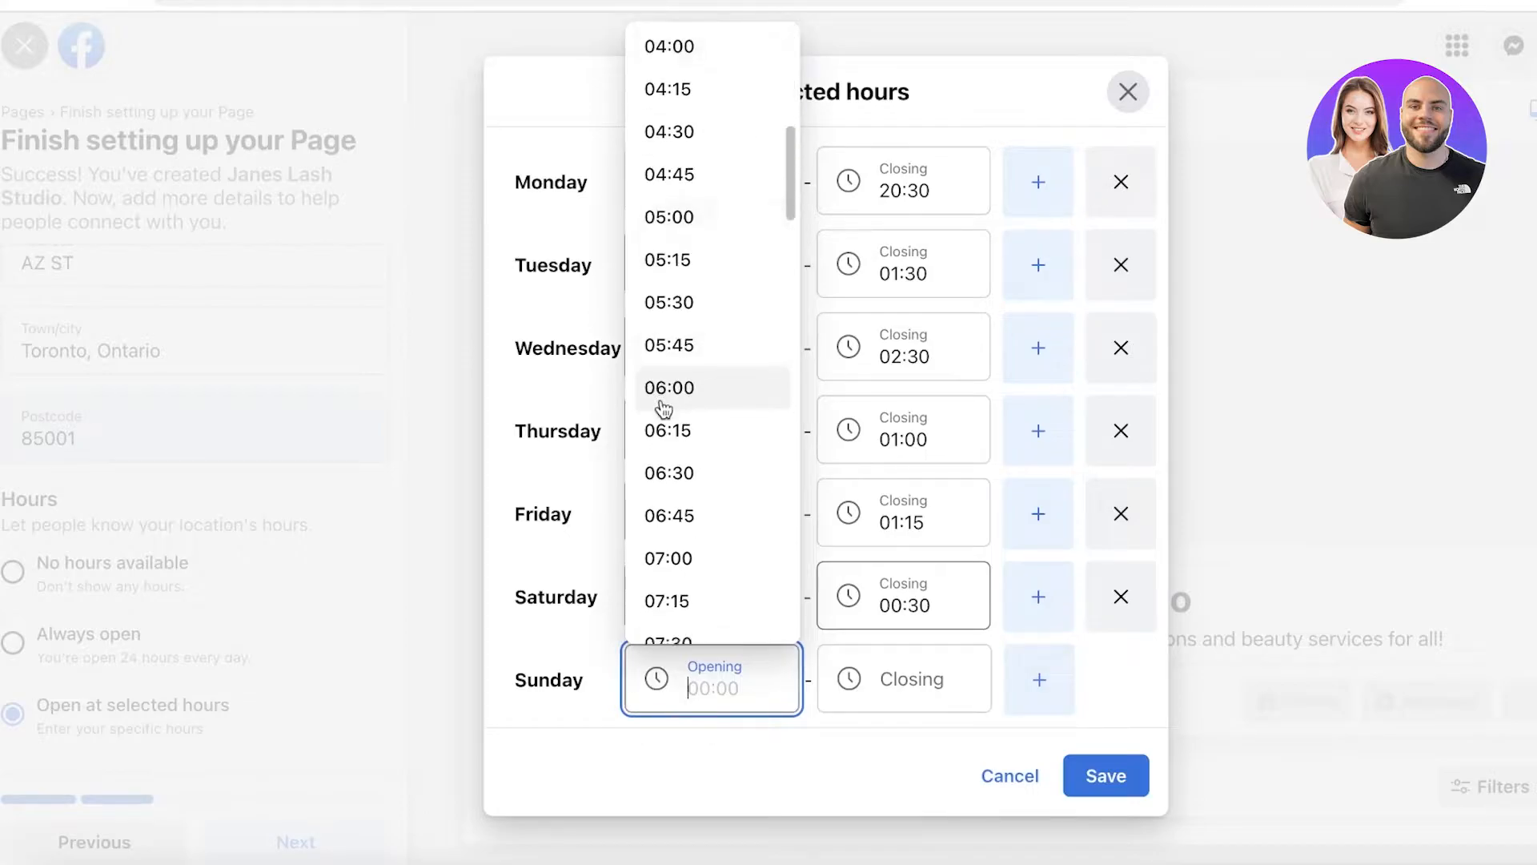
pyautogui.scroll(-7, 662, 408)
pyautogui.click(690, 456)
pyautogui.click(941, 678)
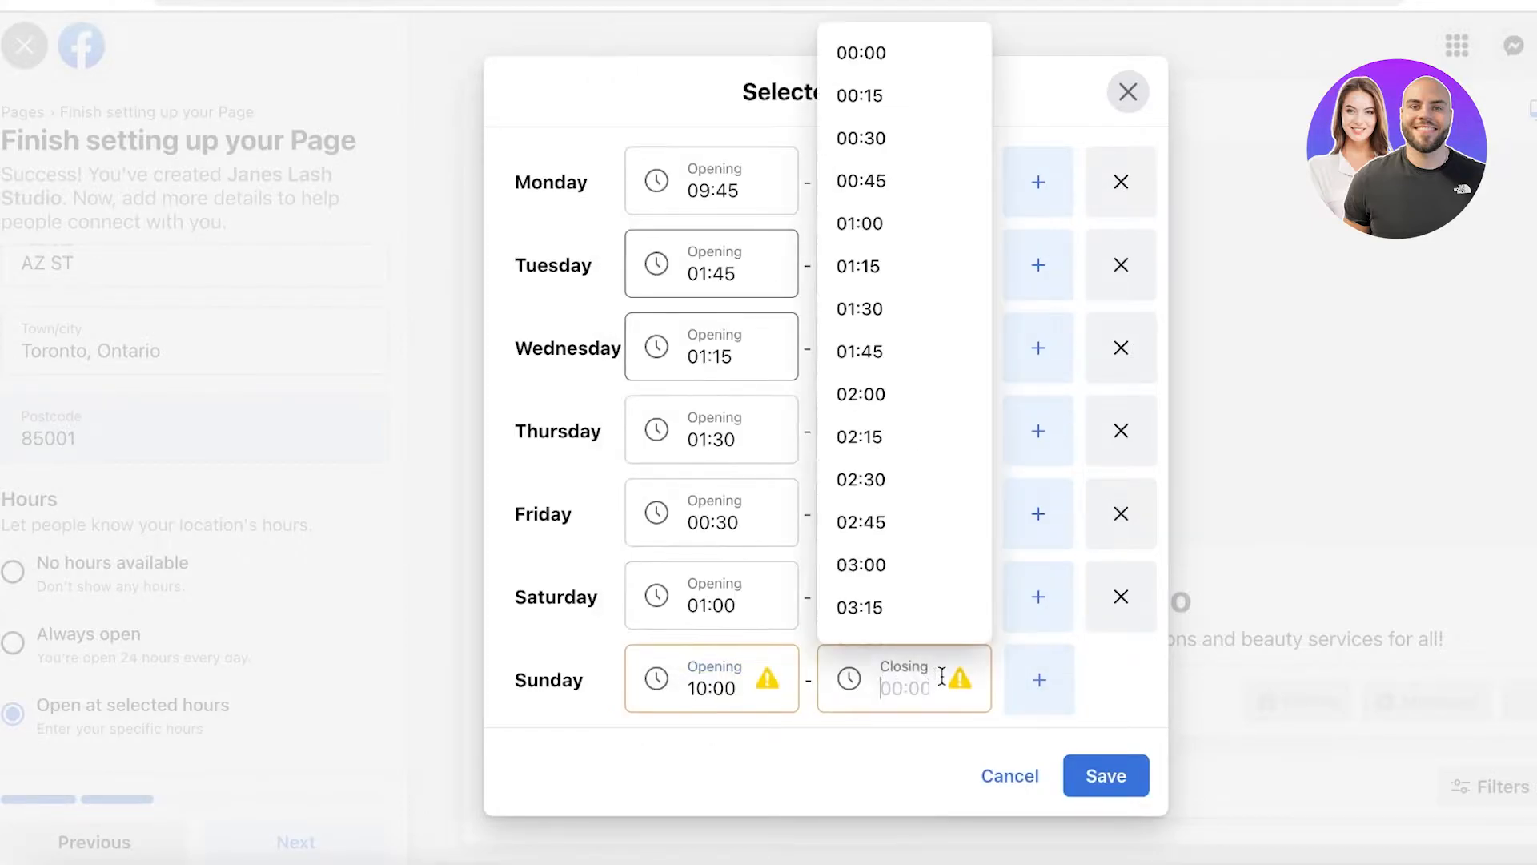
pyautogui.scroll(-5, 899, 590)
pyautogui.scroll(1, 885, 344)
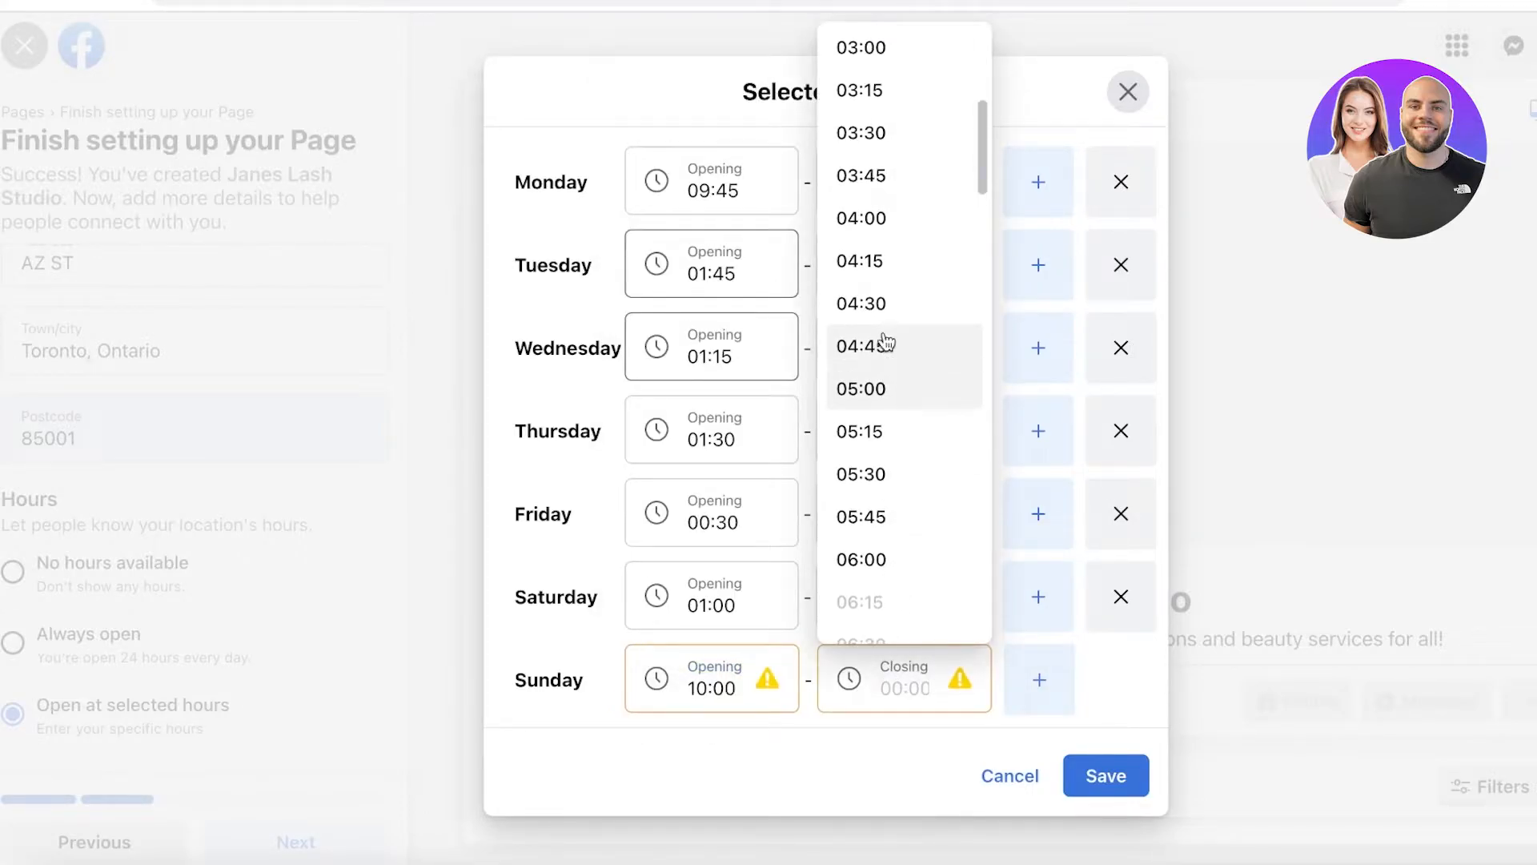
pyautogui.click(887, 61)
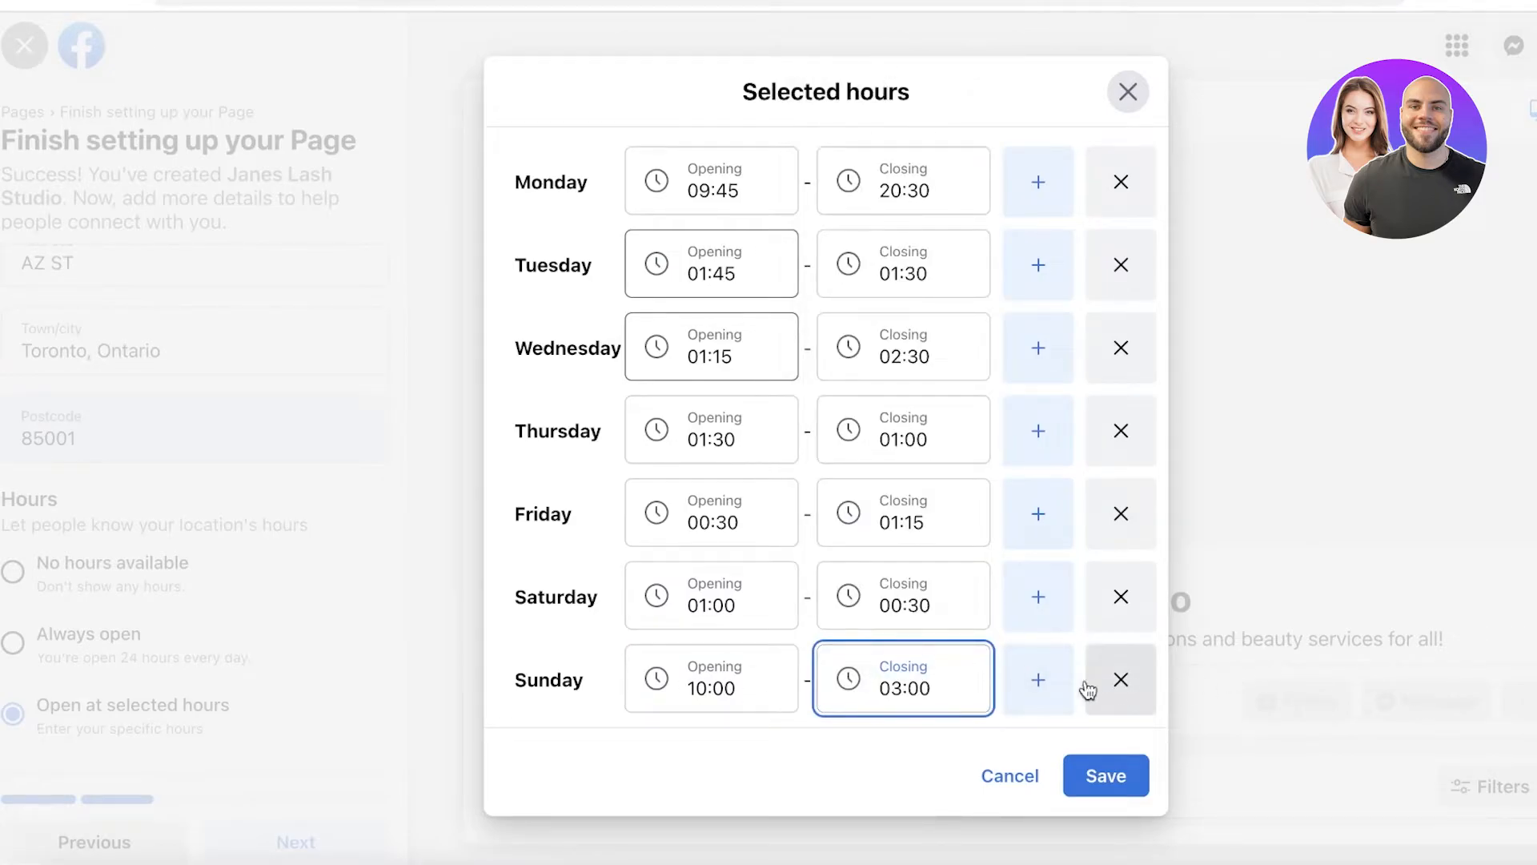
# Add a second Sunday time slot opening at 09:30, and remove it again
pyautogui.click(1038, 681)
pyautogui.click(670, 784)
pyautogui.scroll(-15, 687, 608)
pyautogui.scroll(2, 701, 272)
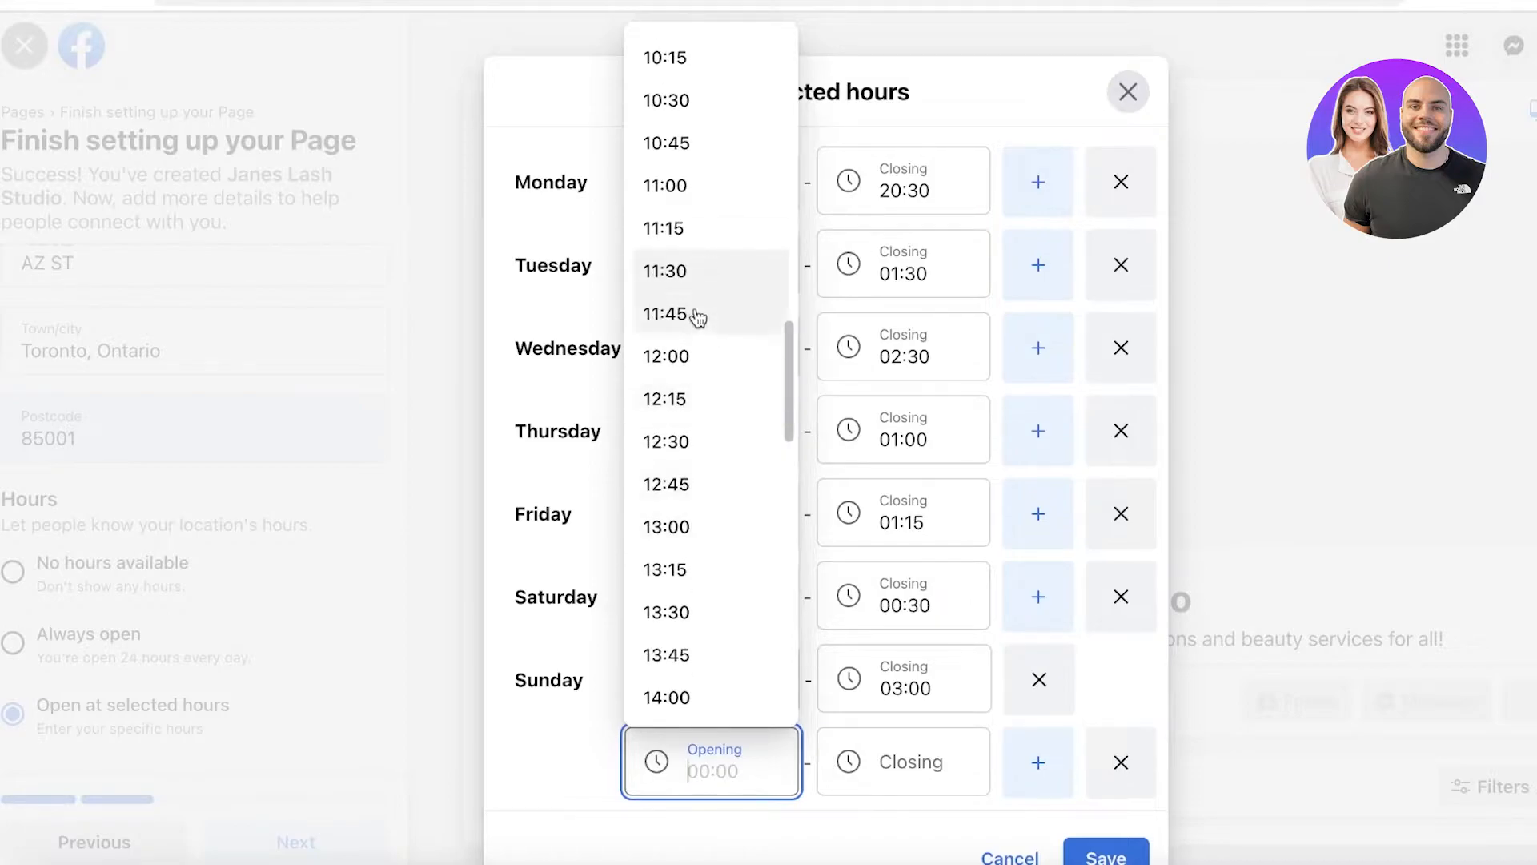
pyautogui.scroll(-5, 703, 381)
pyautogui.scroll(18, 704, 385)
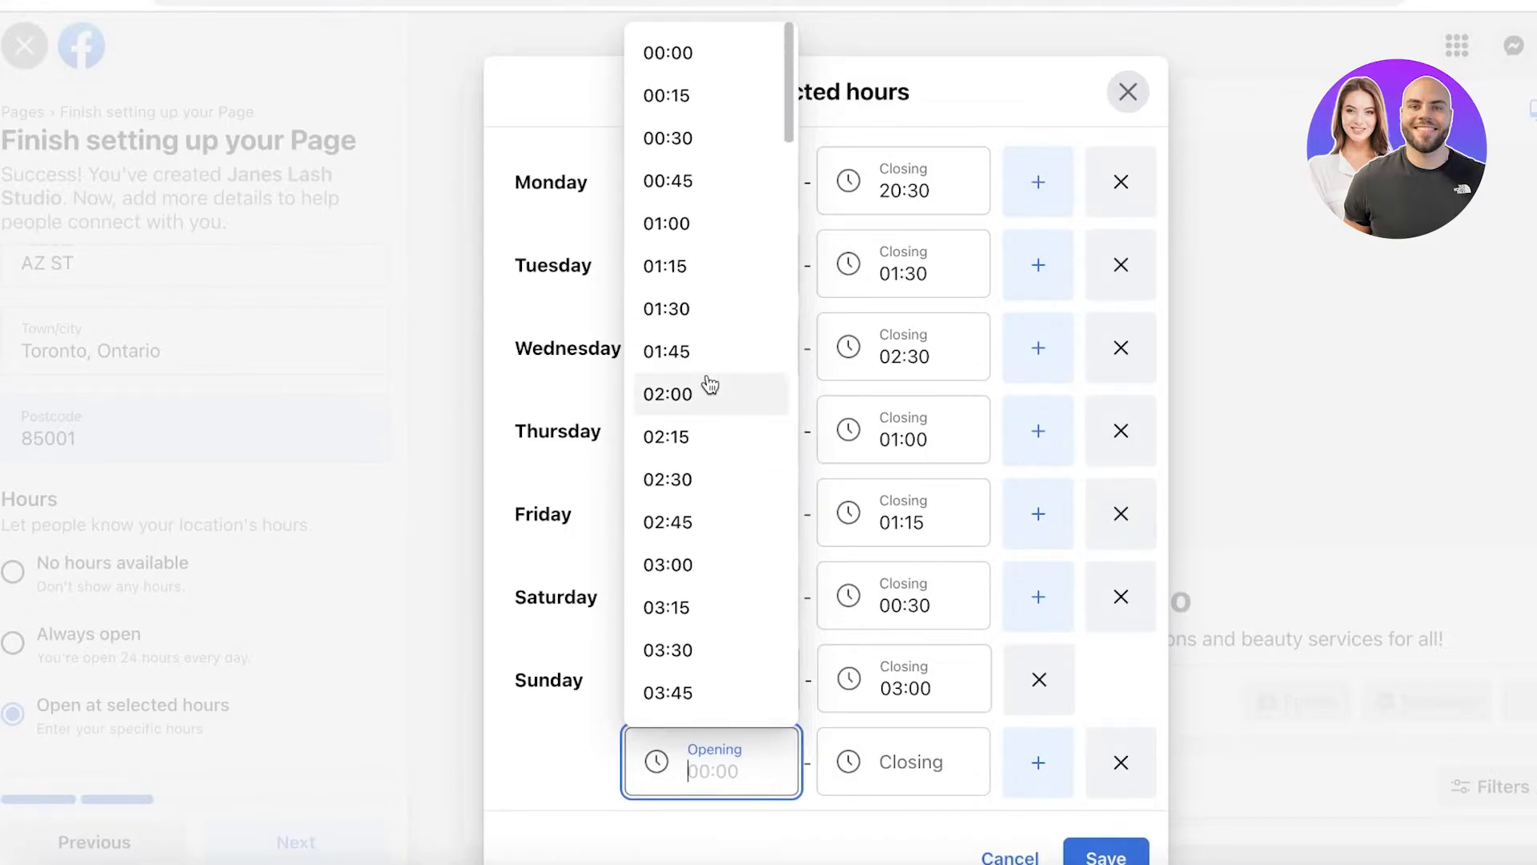
pyautogui.scroll(-8, 704, 388)
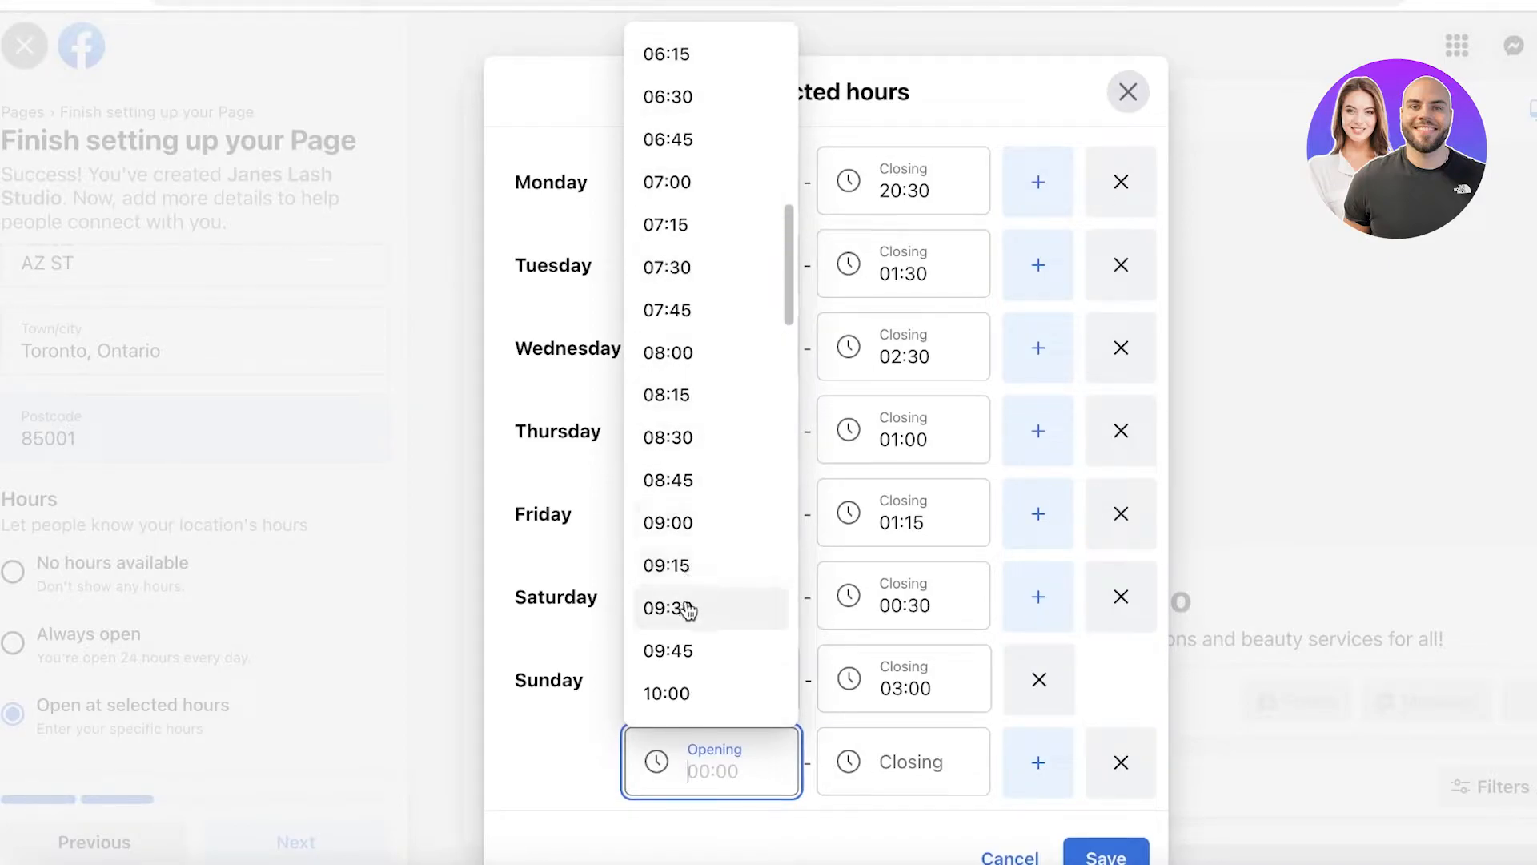
pyautogui.click(687, 609)
pyautogui.click(903, 764)
pyautogui.click(806, 748)
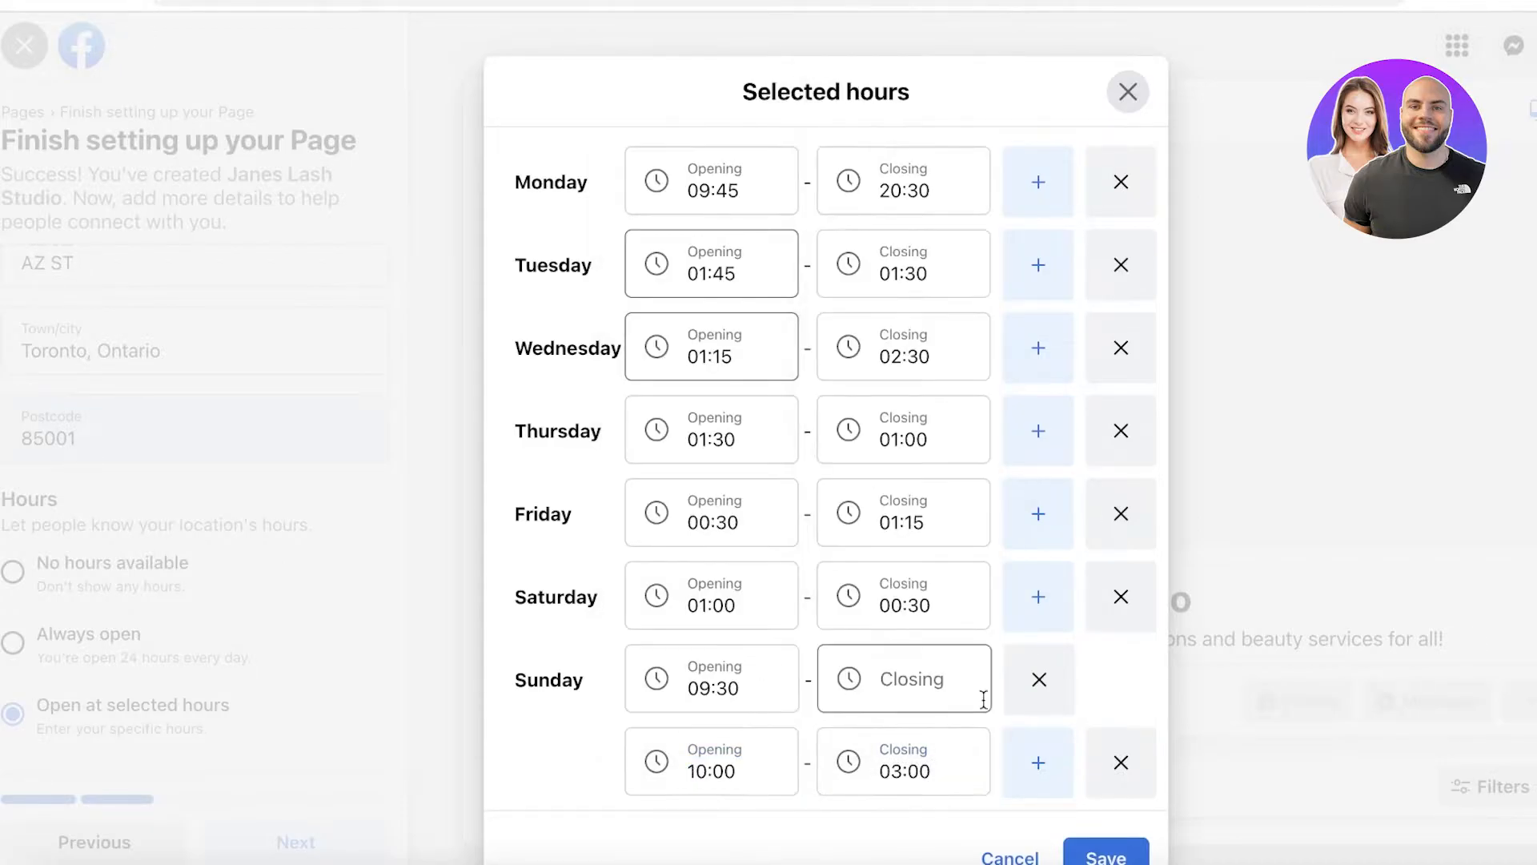
pyautogui.click(1039, 697)
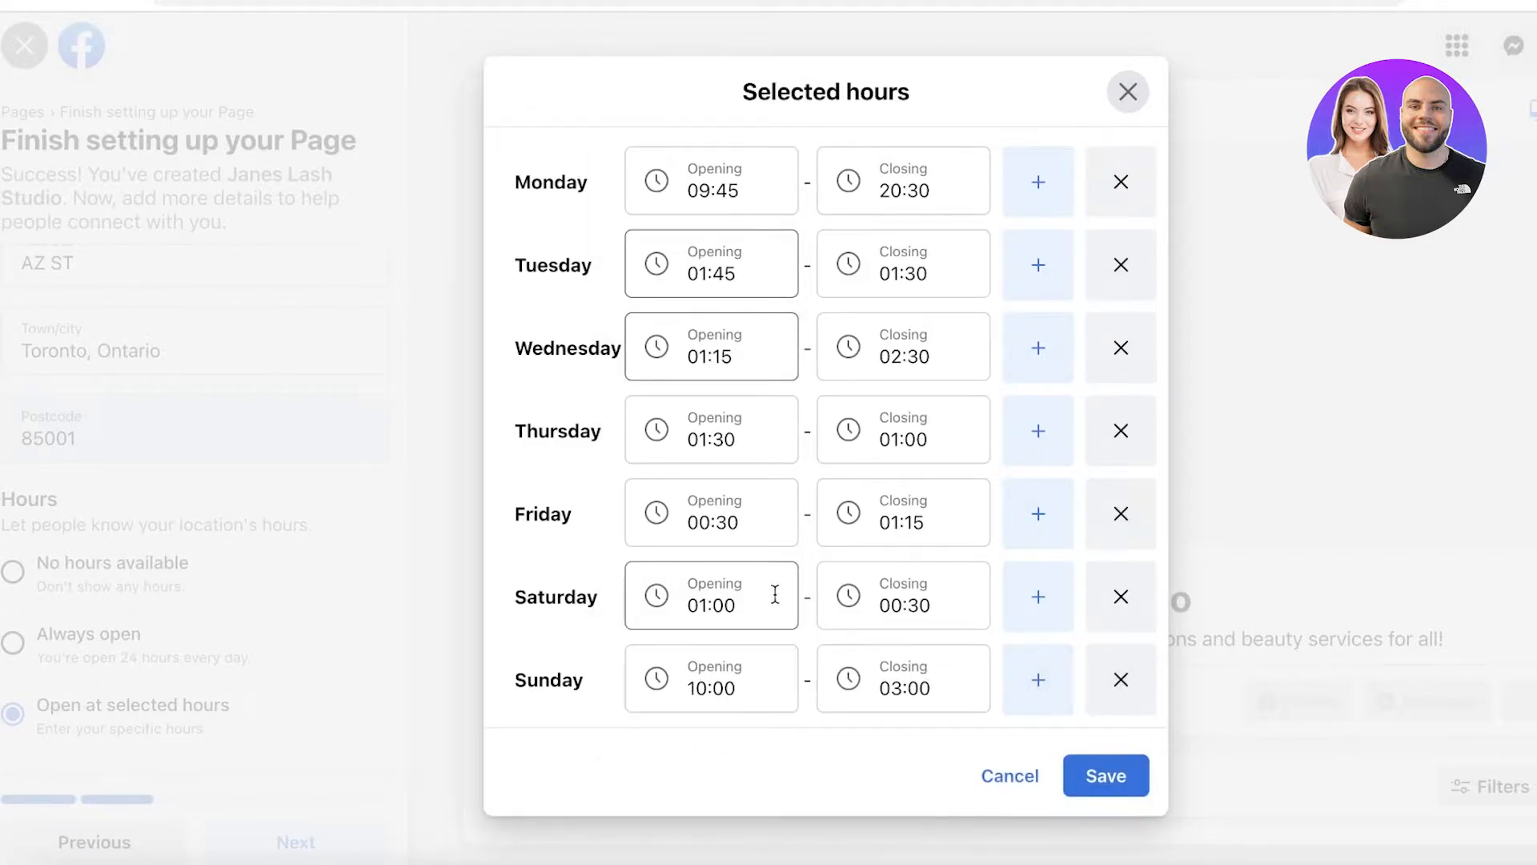
# Save the selected hours, continue to customising the Page and decline the browser's offer to save the address
pyautogui.click(1087, 778)
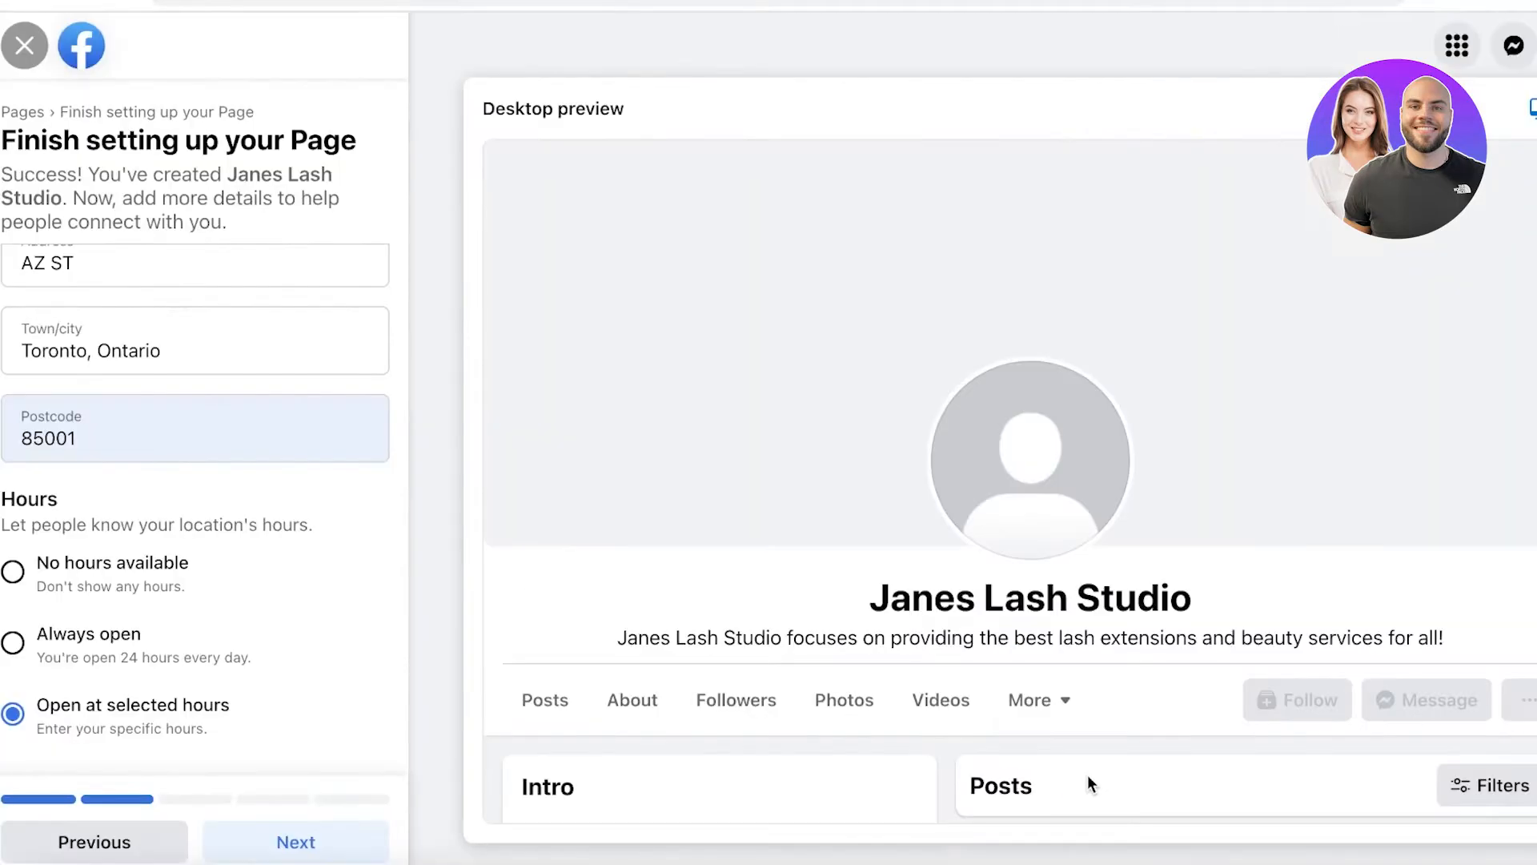
pyautogui.click(293, 846)
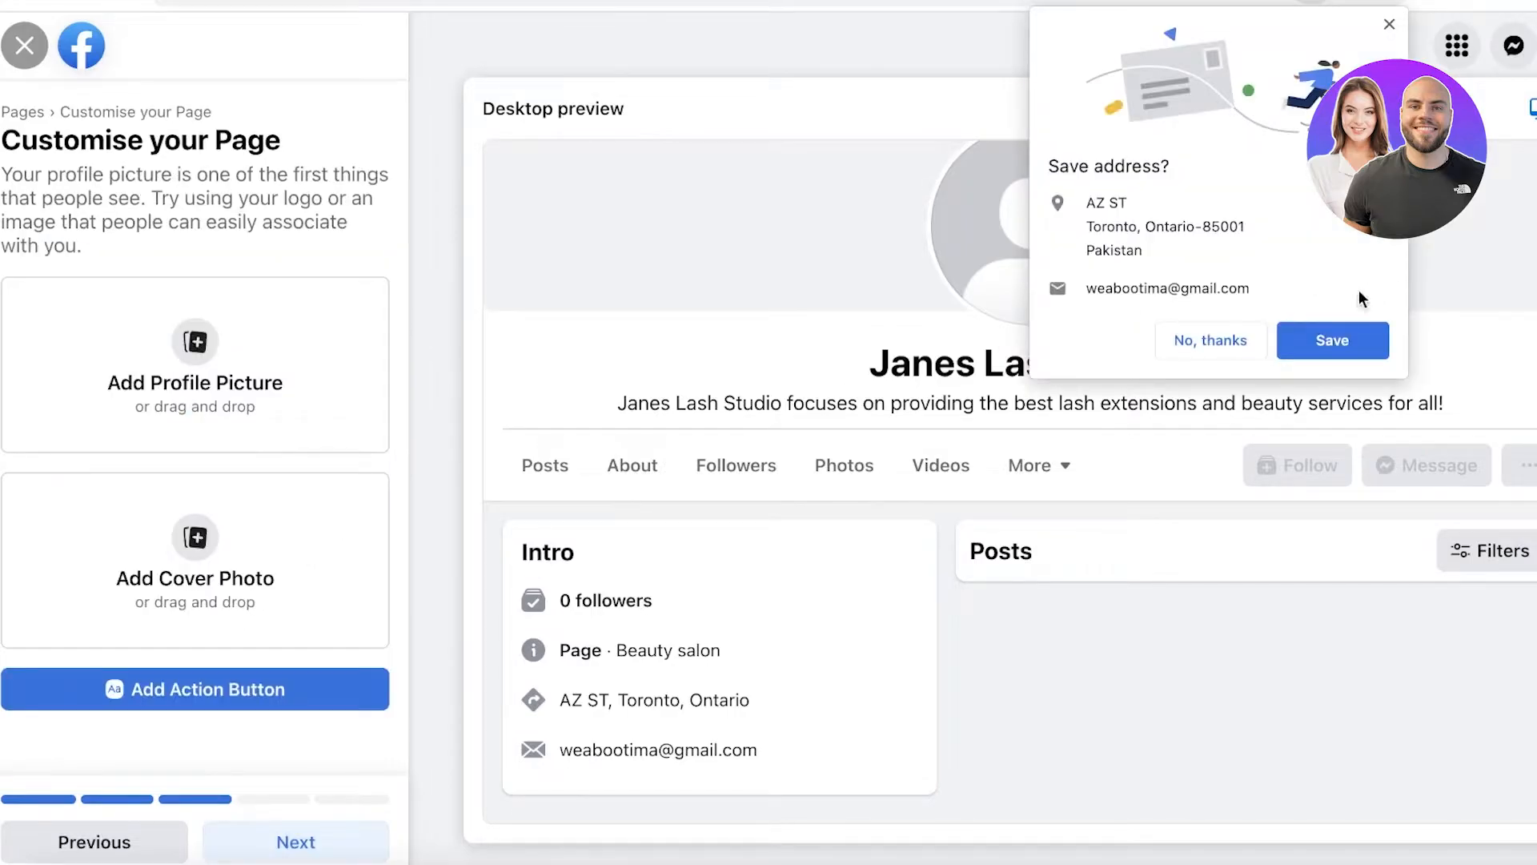
pyautogui.click(1257, 339)
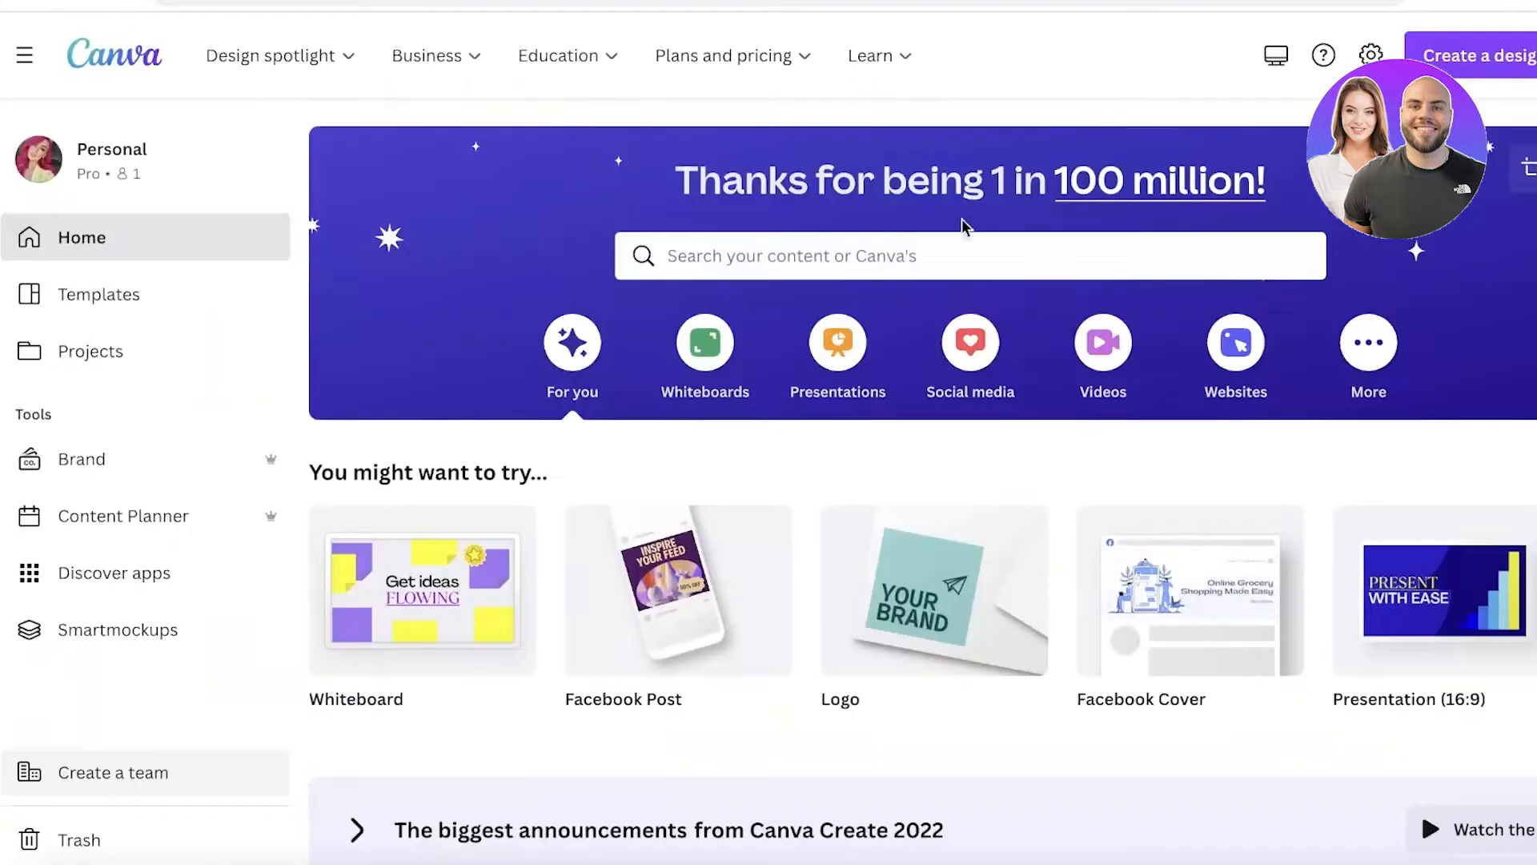
# Switch to Canva, search the templates for "logo" and narrow the results to the Beauty category
pyautogui.click(689, 257)
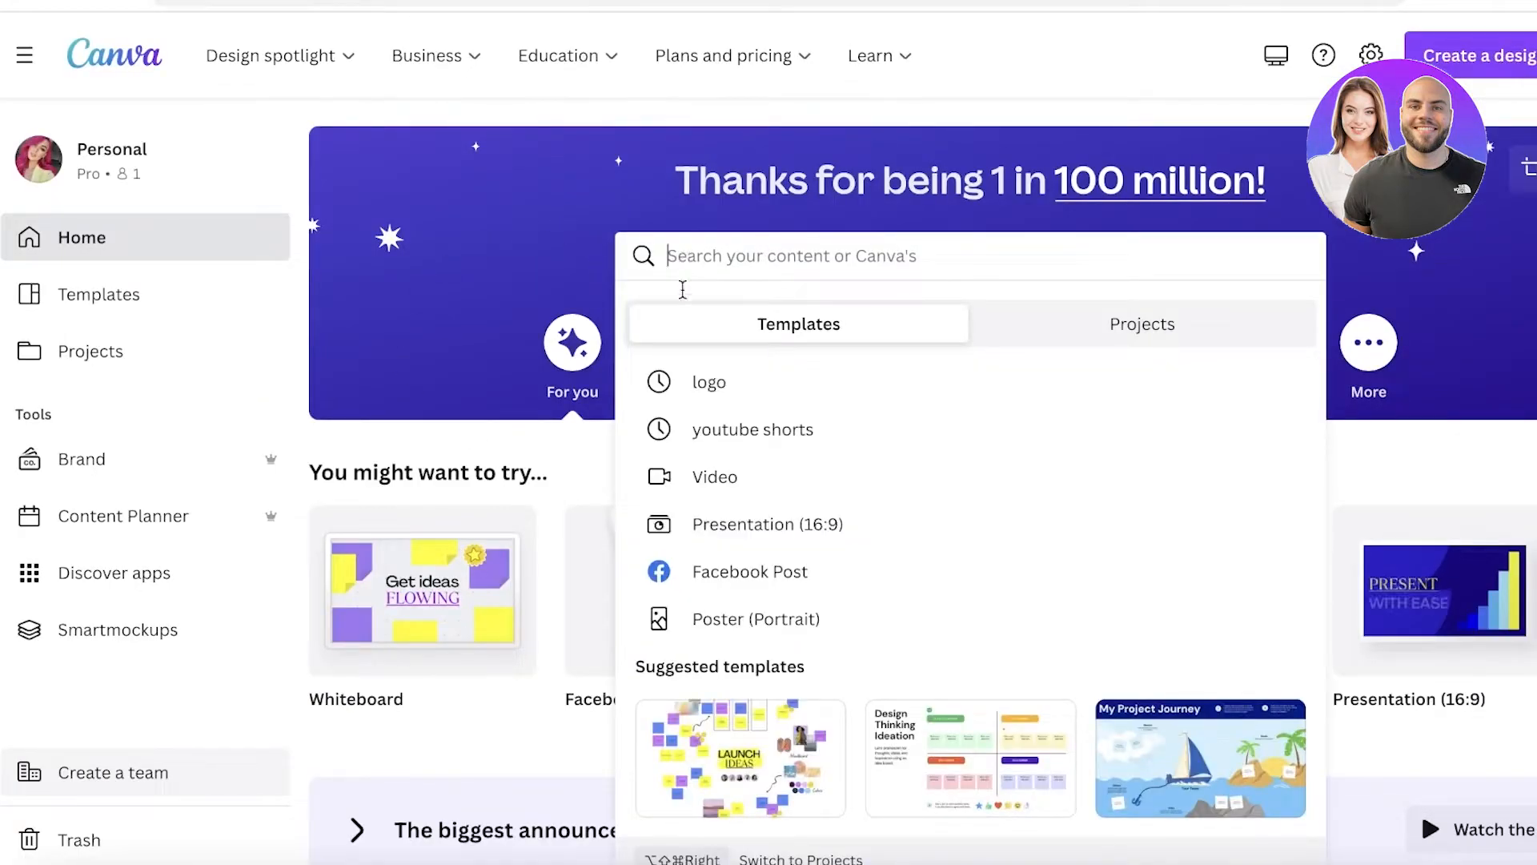
pyautogui.click(718, 389)
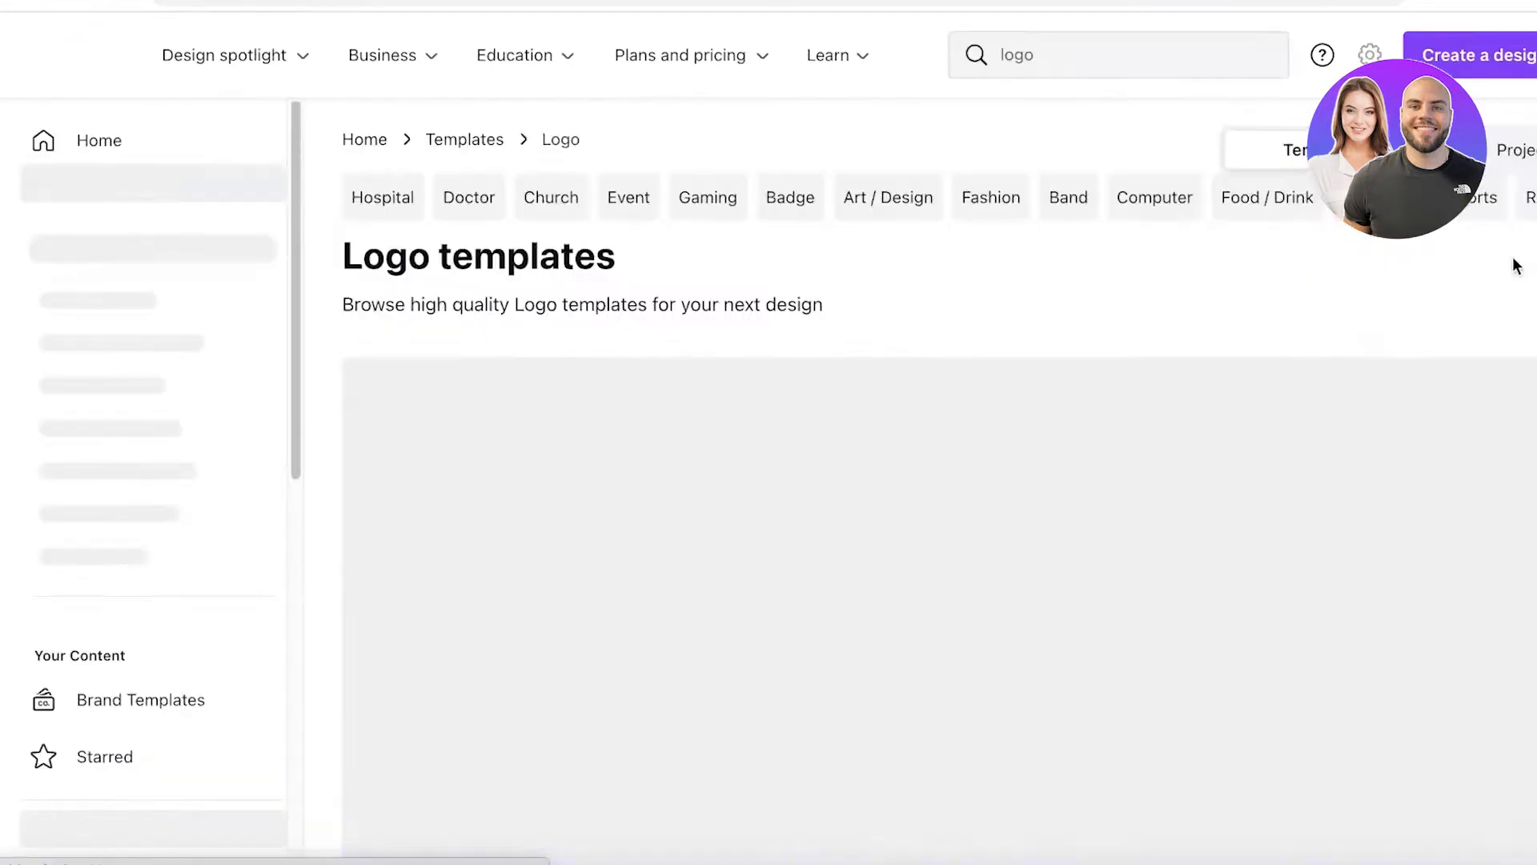
pyautogui.scroll(-7, 1512, 271)
pyautogui.scroll(3, 1497, 302)
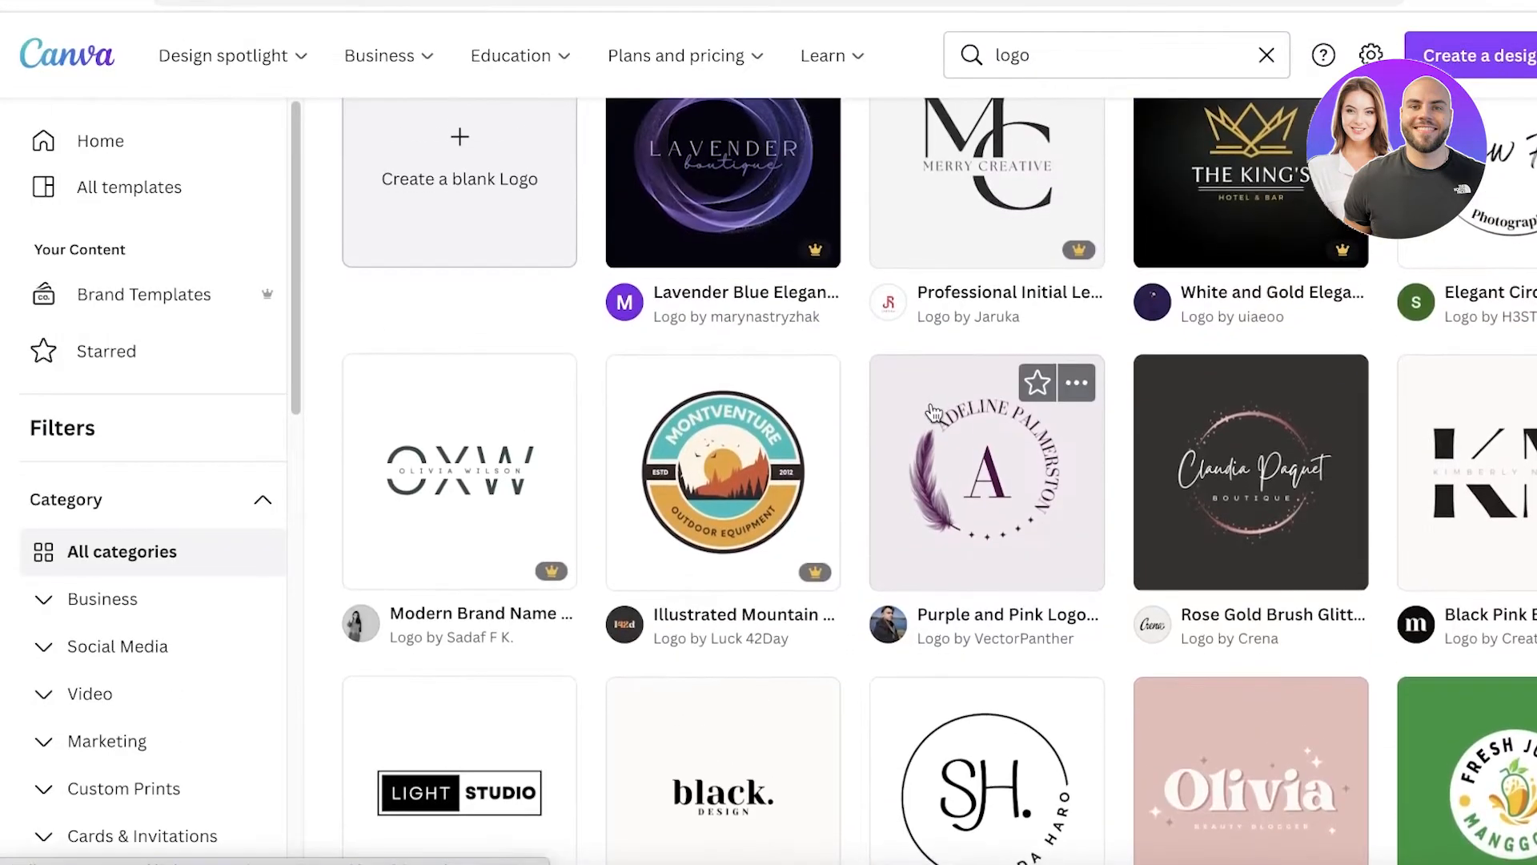
pyautogui.scroll(3, 943, 411)
pyautogui.scroll(-12, 933, 384)
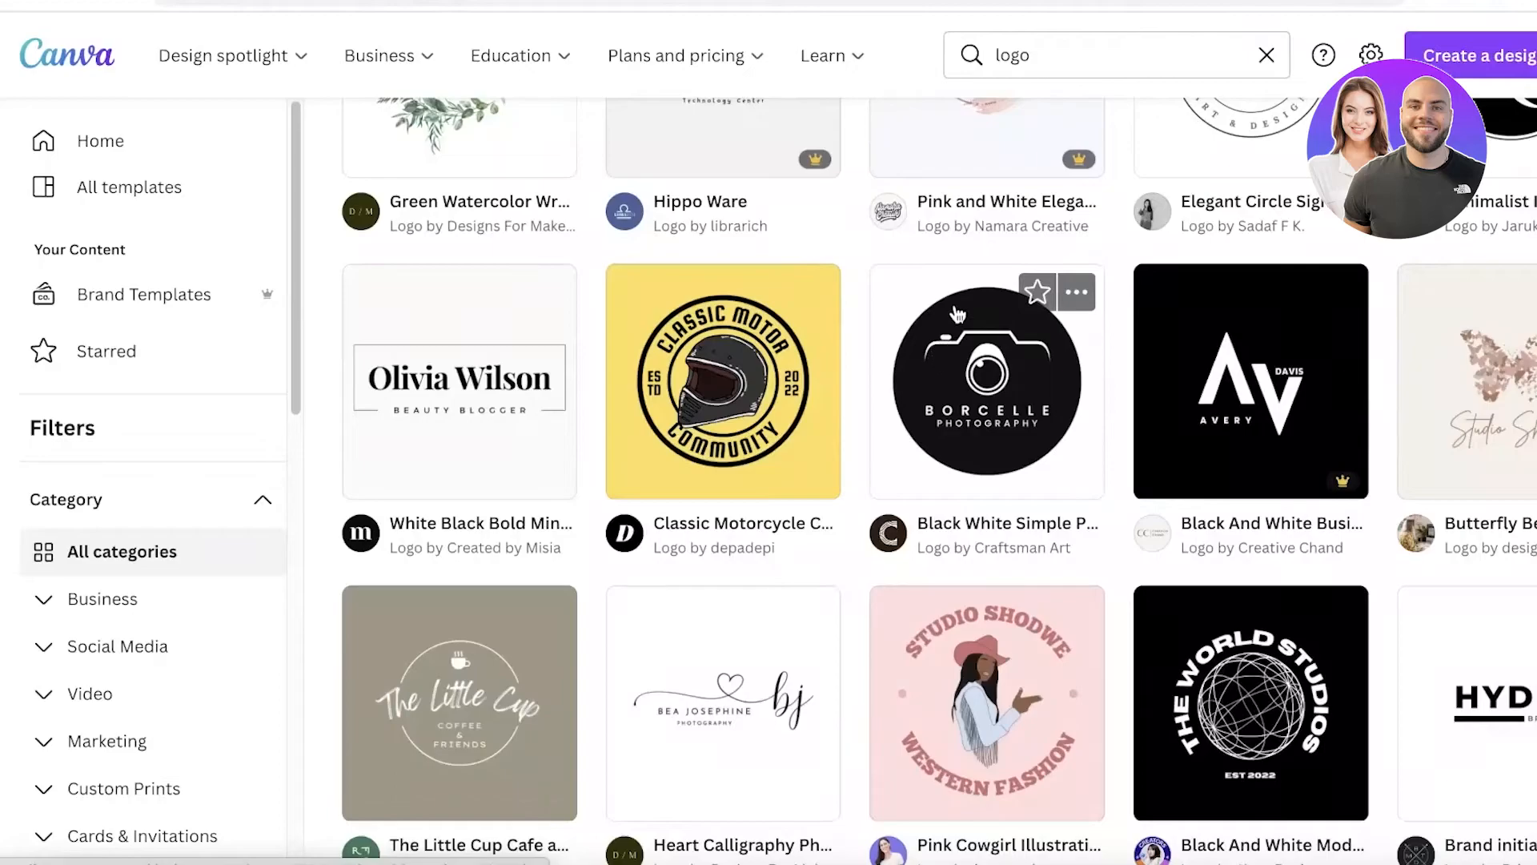
pyautogui.scroll(-5, 945, 320)
pyautogui.scroll(-8, 1232, 305)
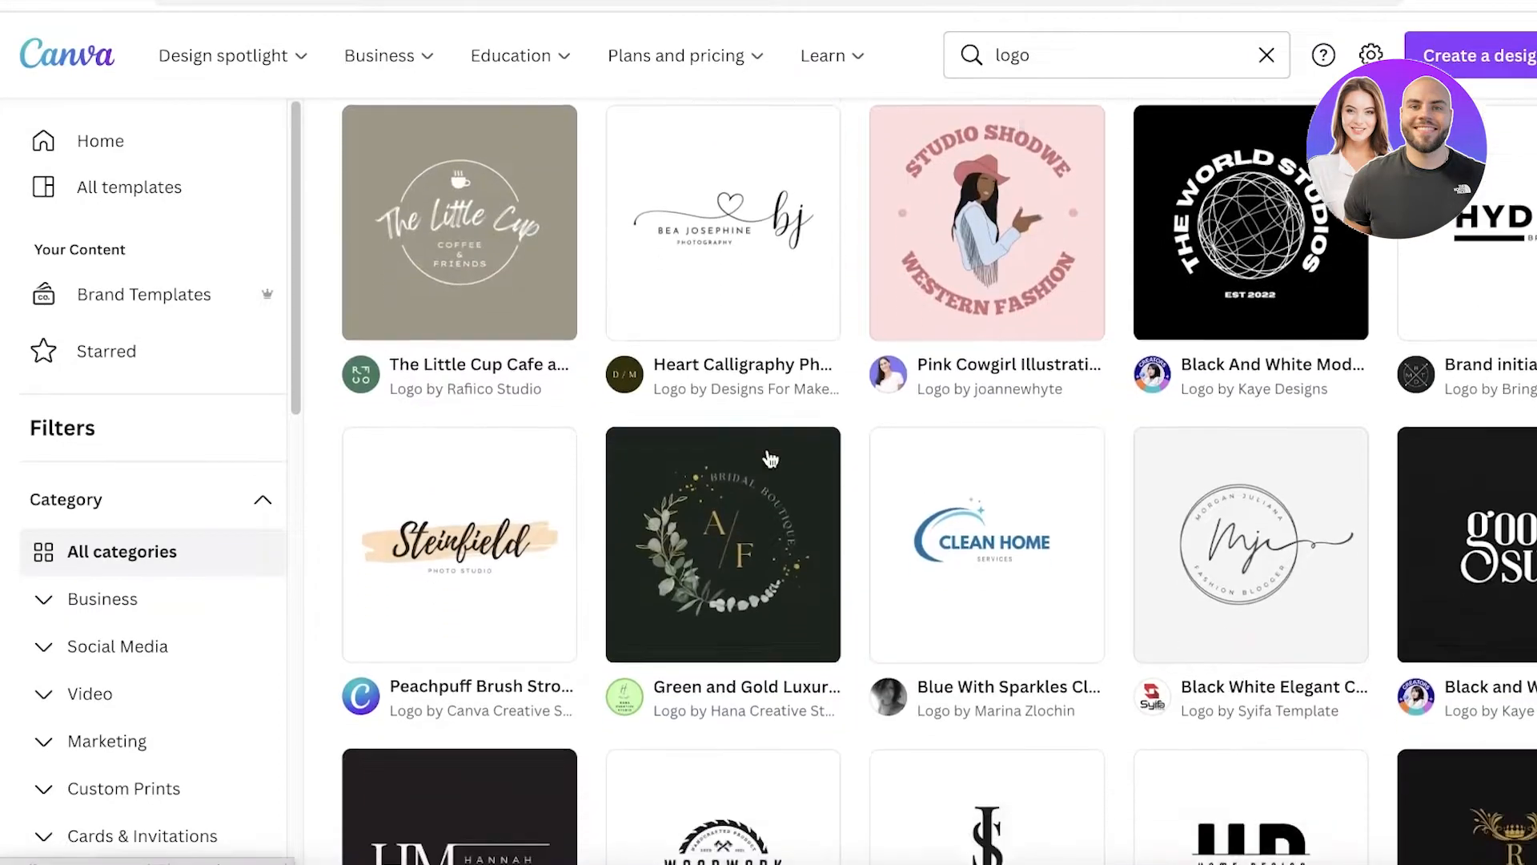
pyautogui.scroll(15, 1233, 306)
pyautogui.scroll(-1, 767, 200)
pyautogui.hscroll(10, 767, 184)
pyautogui.click(767, 192)
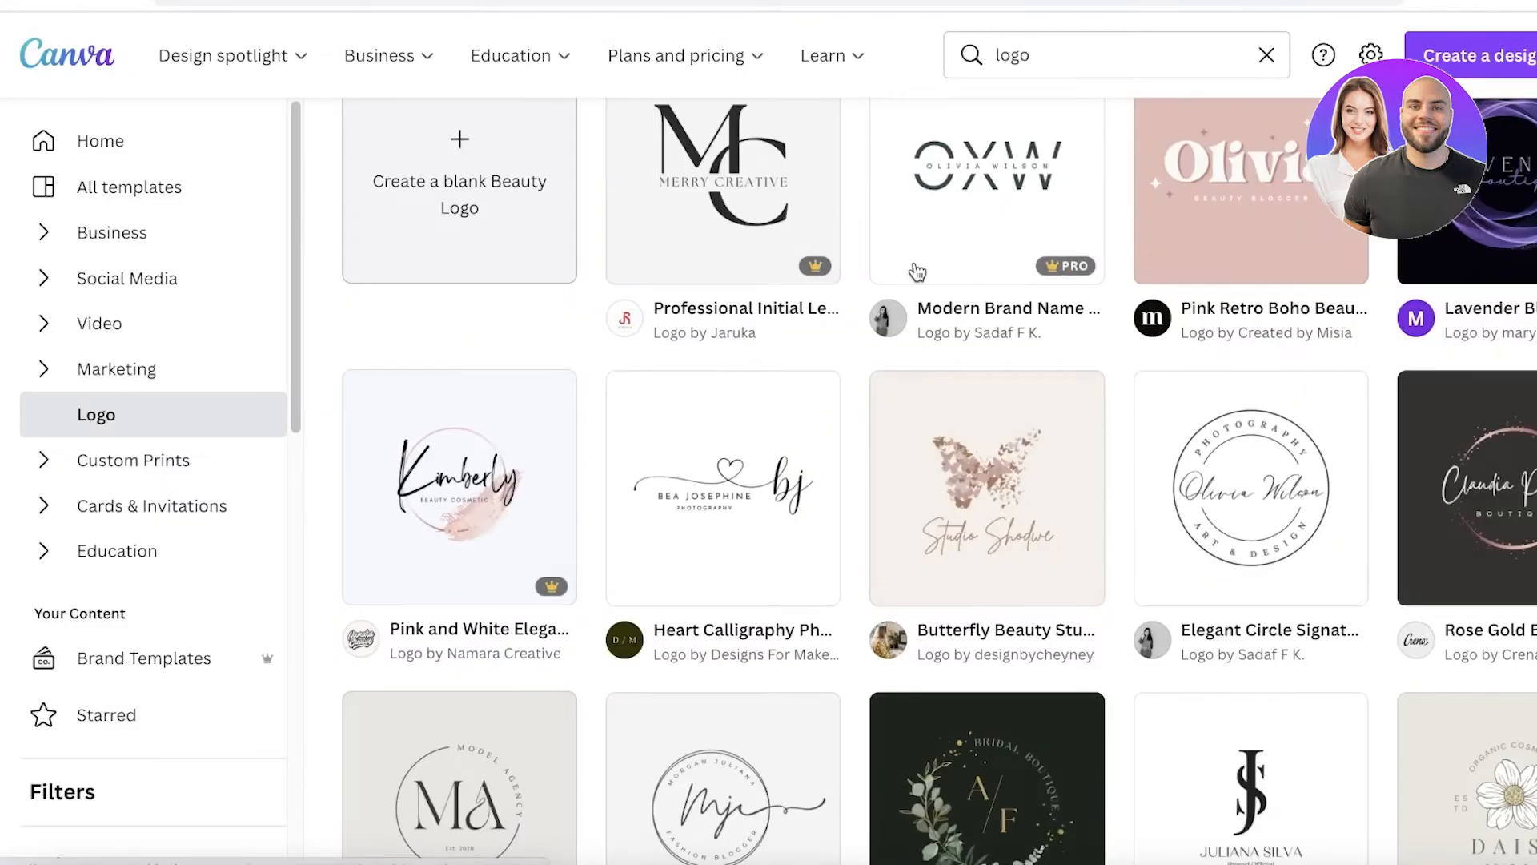
# Open the Feminine Beauty Salon Makeup Logo template for editing
pyautogui.scroll(2, 918, 272)
pyautogui.scroll(-4, 919, 301)
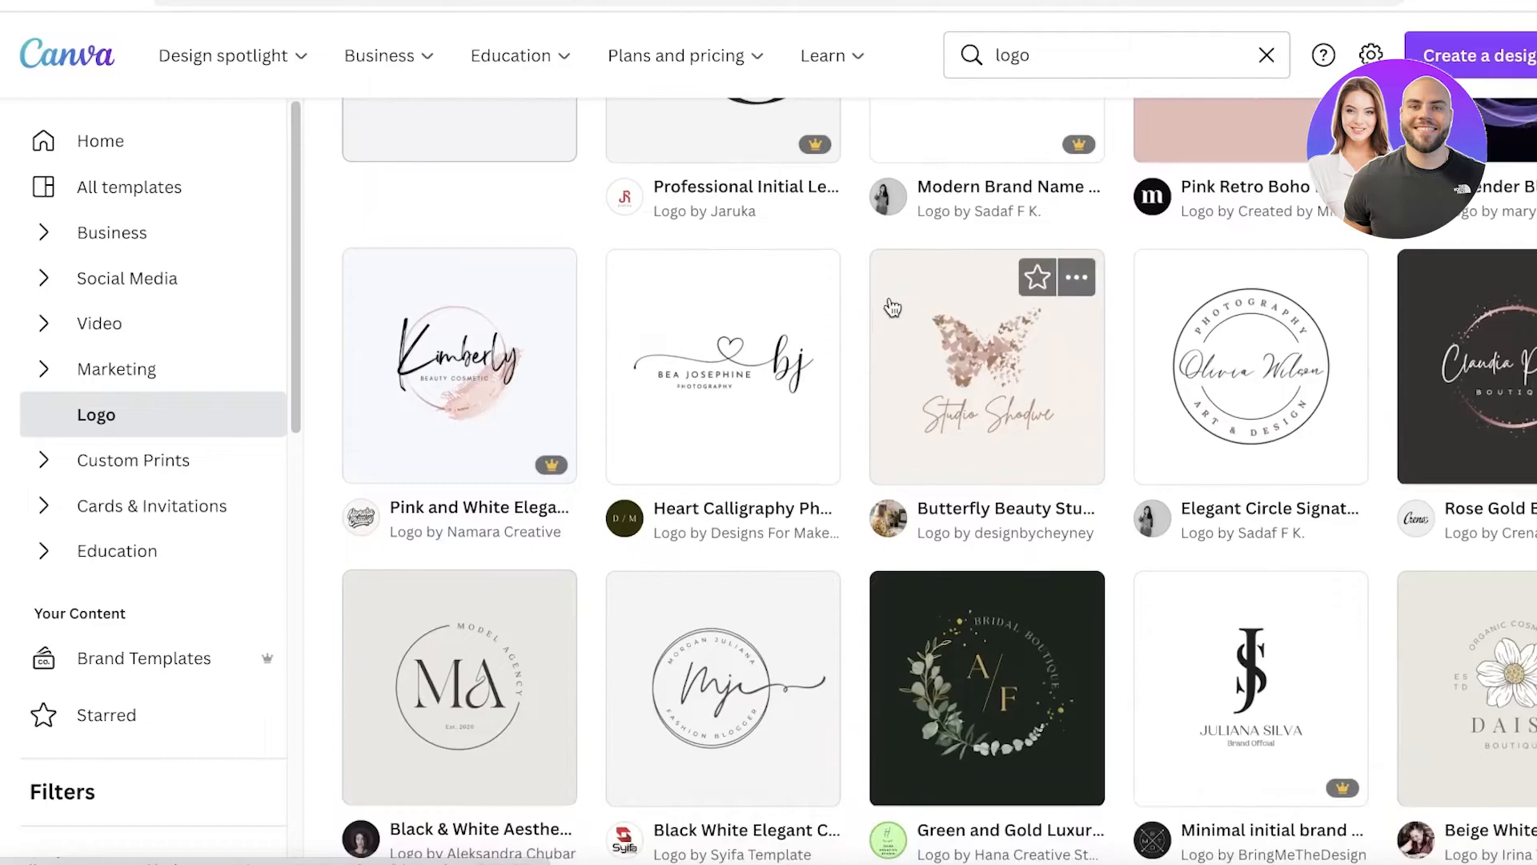
pyautogui.scroll(-1, 1040, 347)
pyautogui.click(1040, 347)
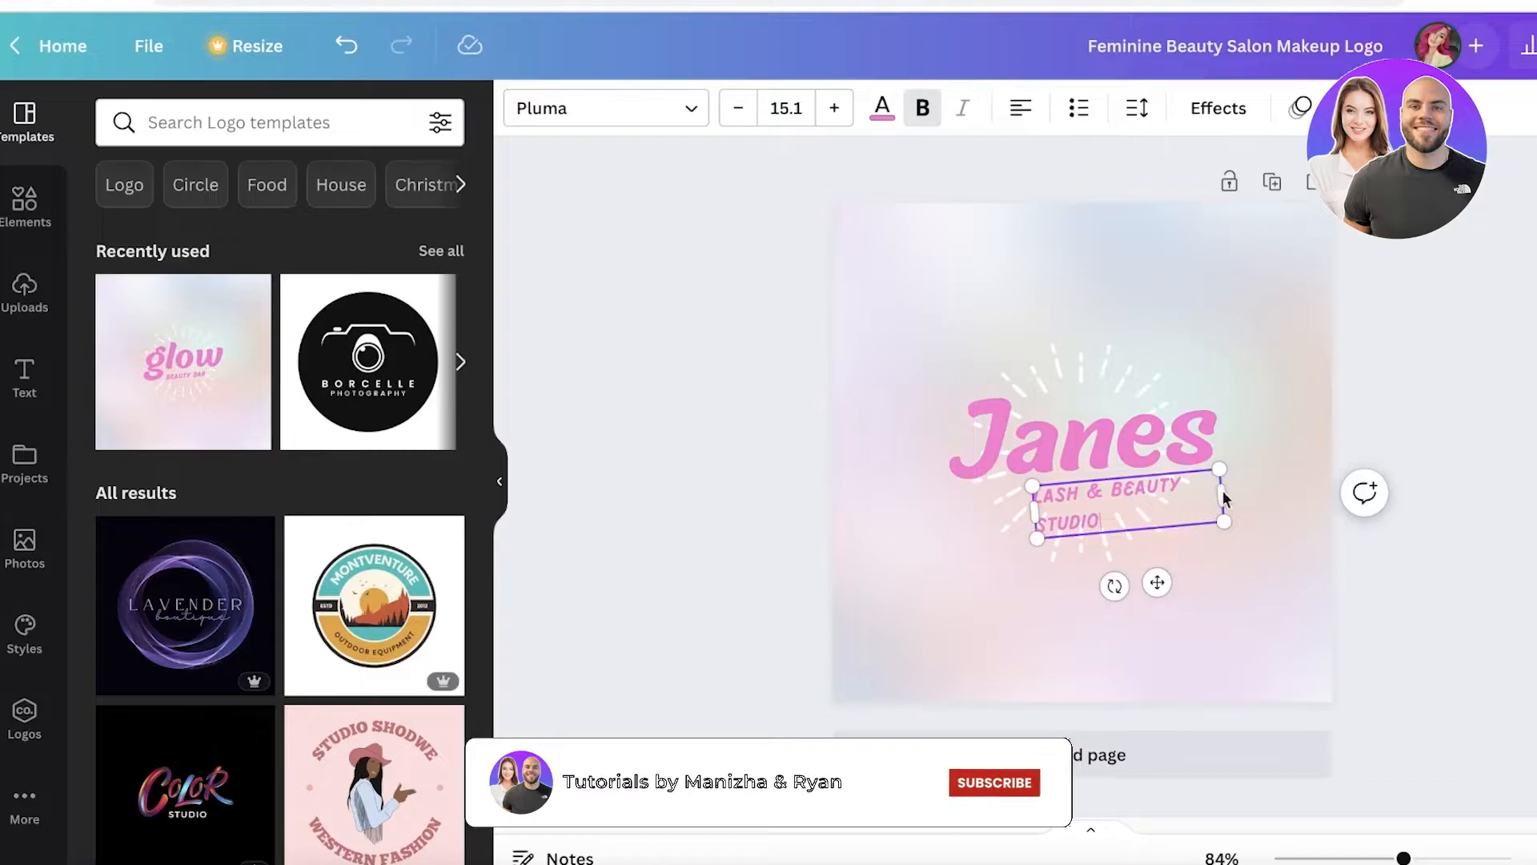
# Slightly narrow the "LASH & BEAUTY STUDIO" text box and download the logo as a 500 × 500 px PNG
pyautogui.moveTo(1223, 497); pyautogui.dragTo(1196, 491)
pyautogui.click(1349, 443)
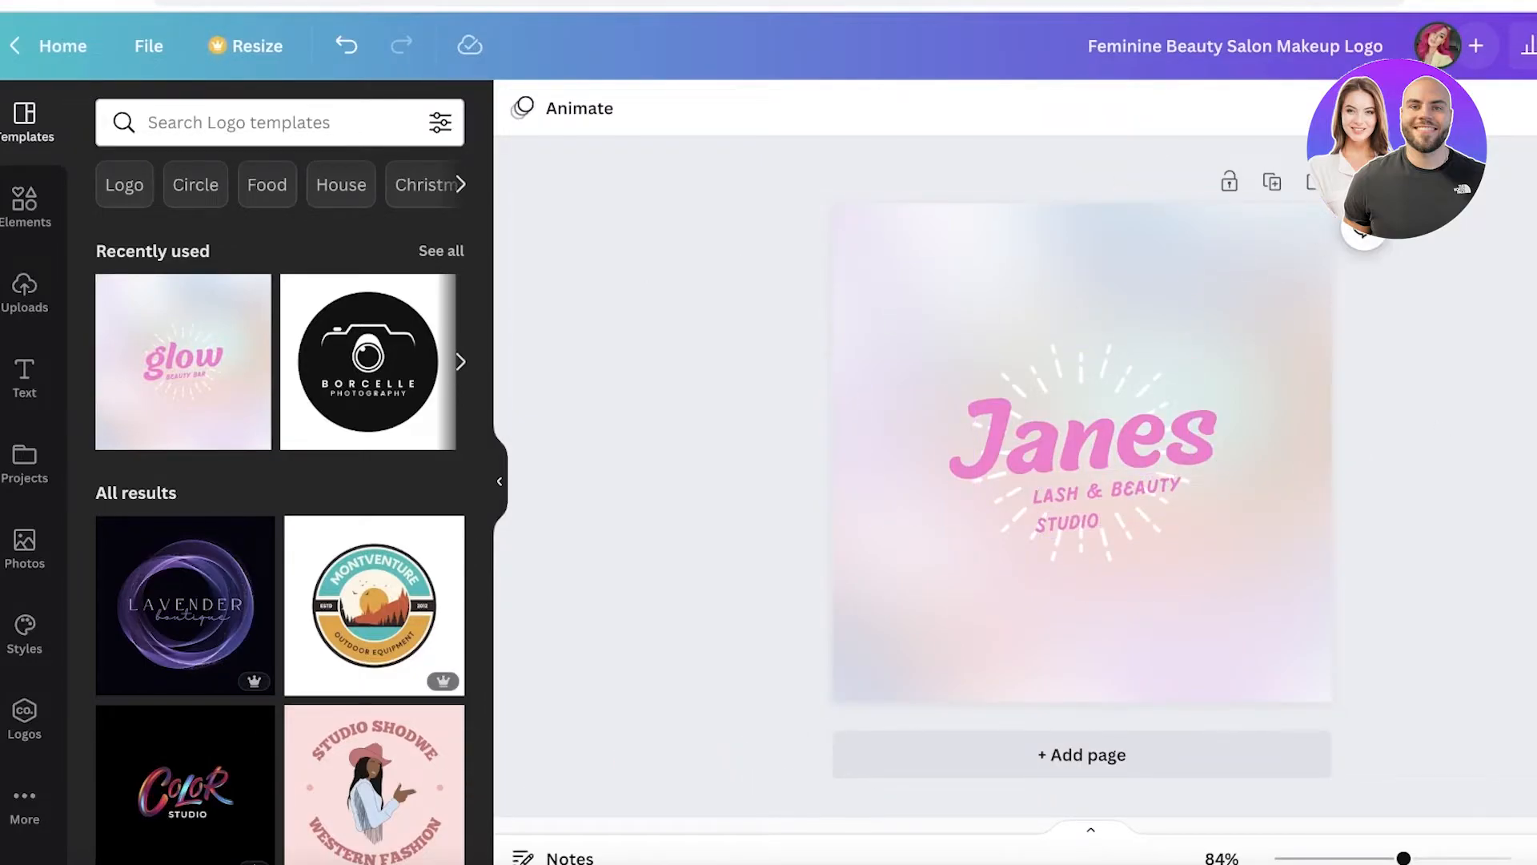
pyautogui.click(1533, 46)
pyautogui.click(1352, 603)
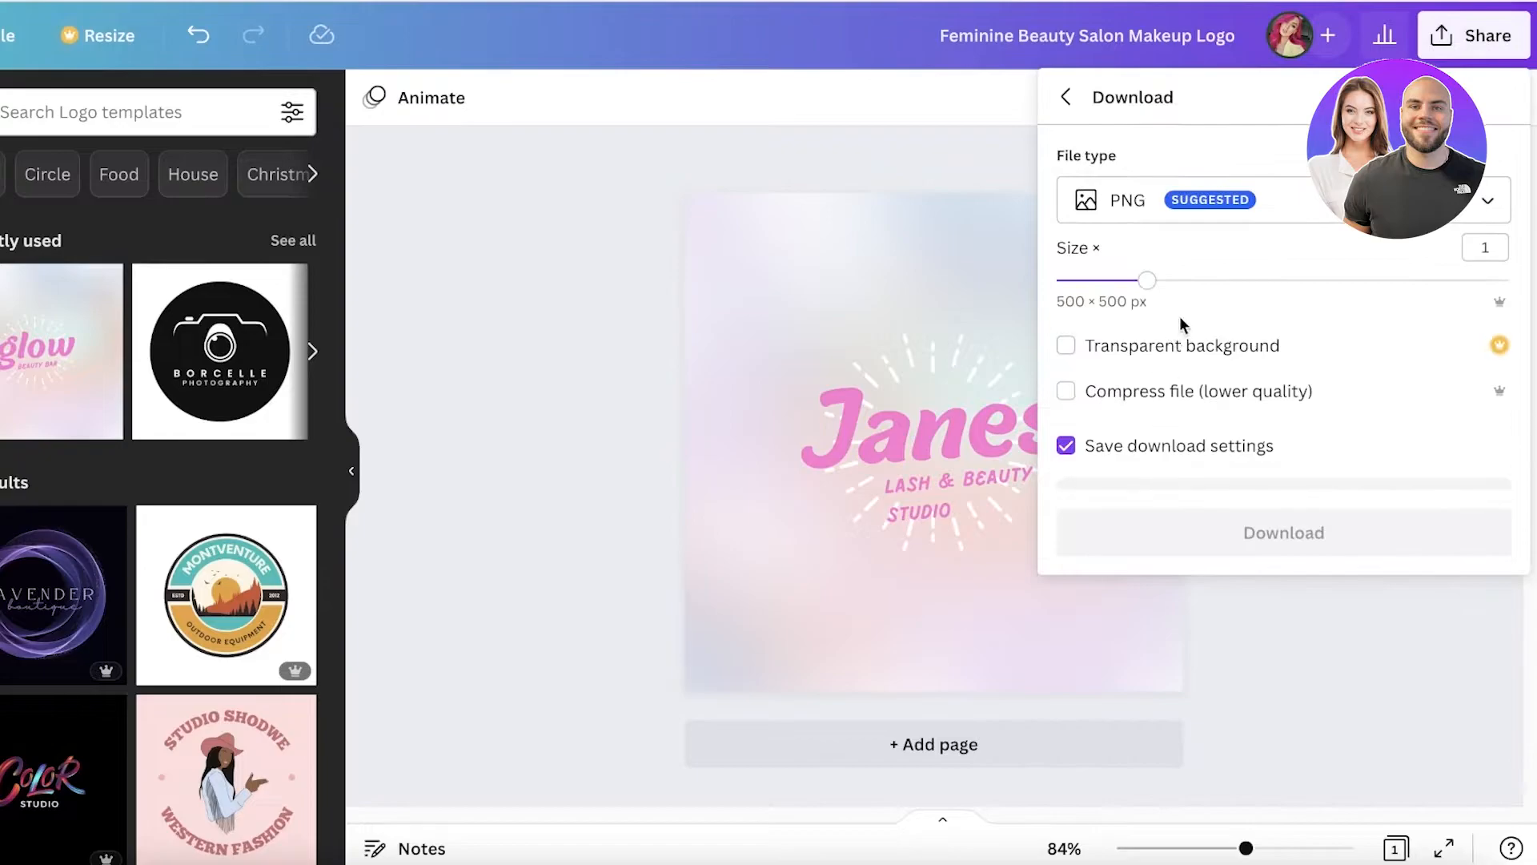
pyautogui.click(1194, 533)
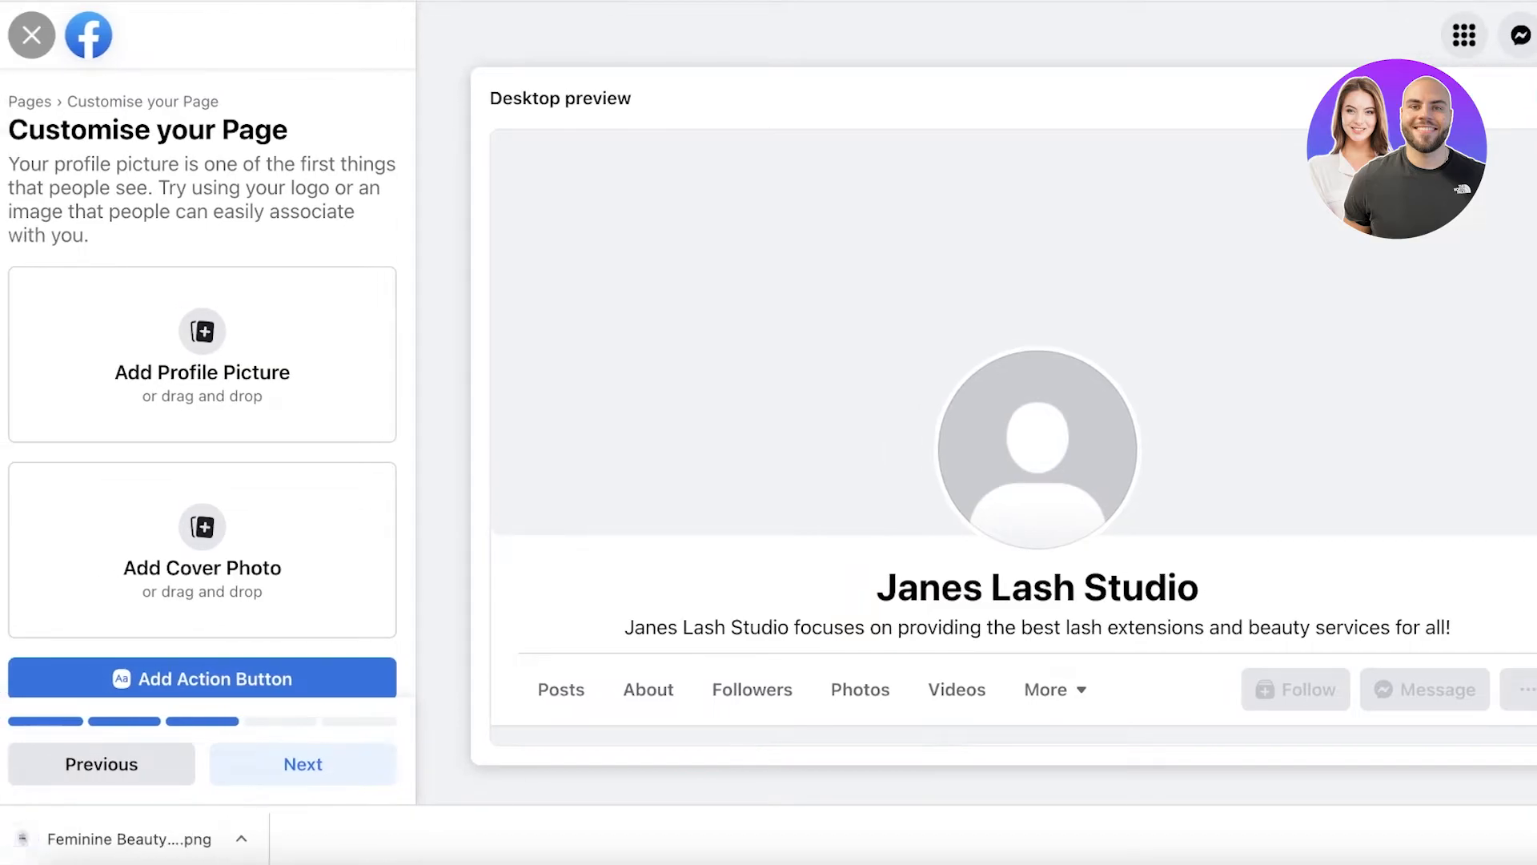
# Switch back to Facebook and upload the Feminine Beauty Salon Makeup Logo PNG from Downloads as the profile picture
pyautogui.moveTo(21, 835); pyautogui.dragTo(1029, 480)
pyautogui.click(218, 370)
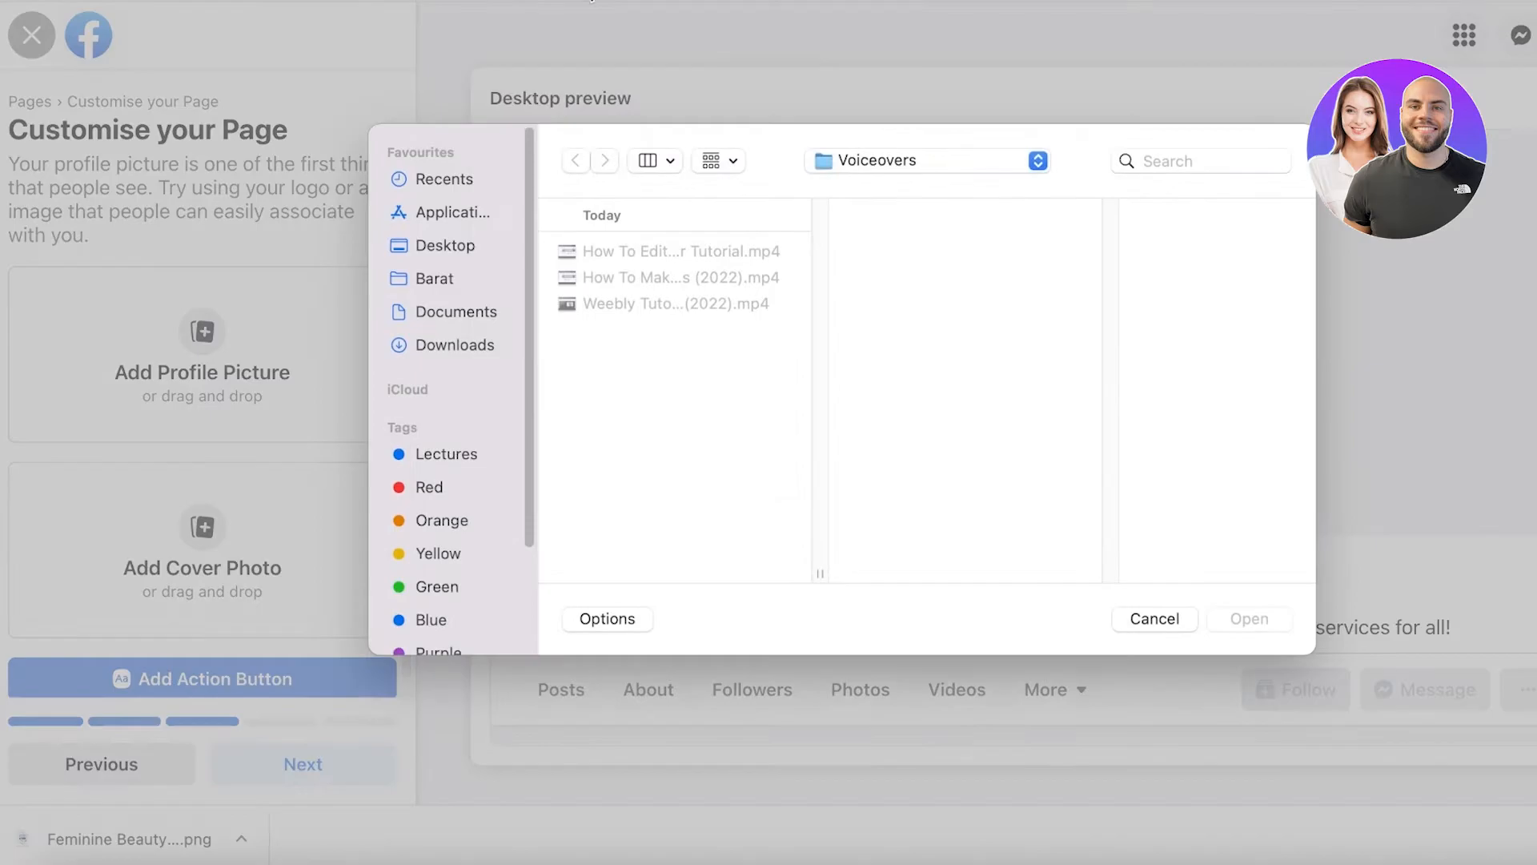
pyautogui.click(494, 318)
pyautogui.click(453, 345)
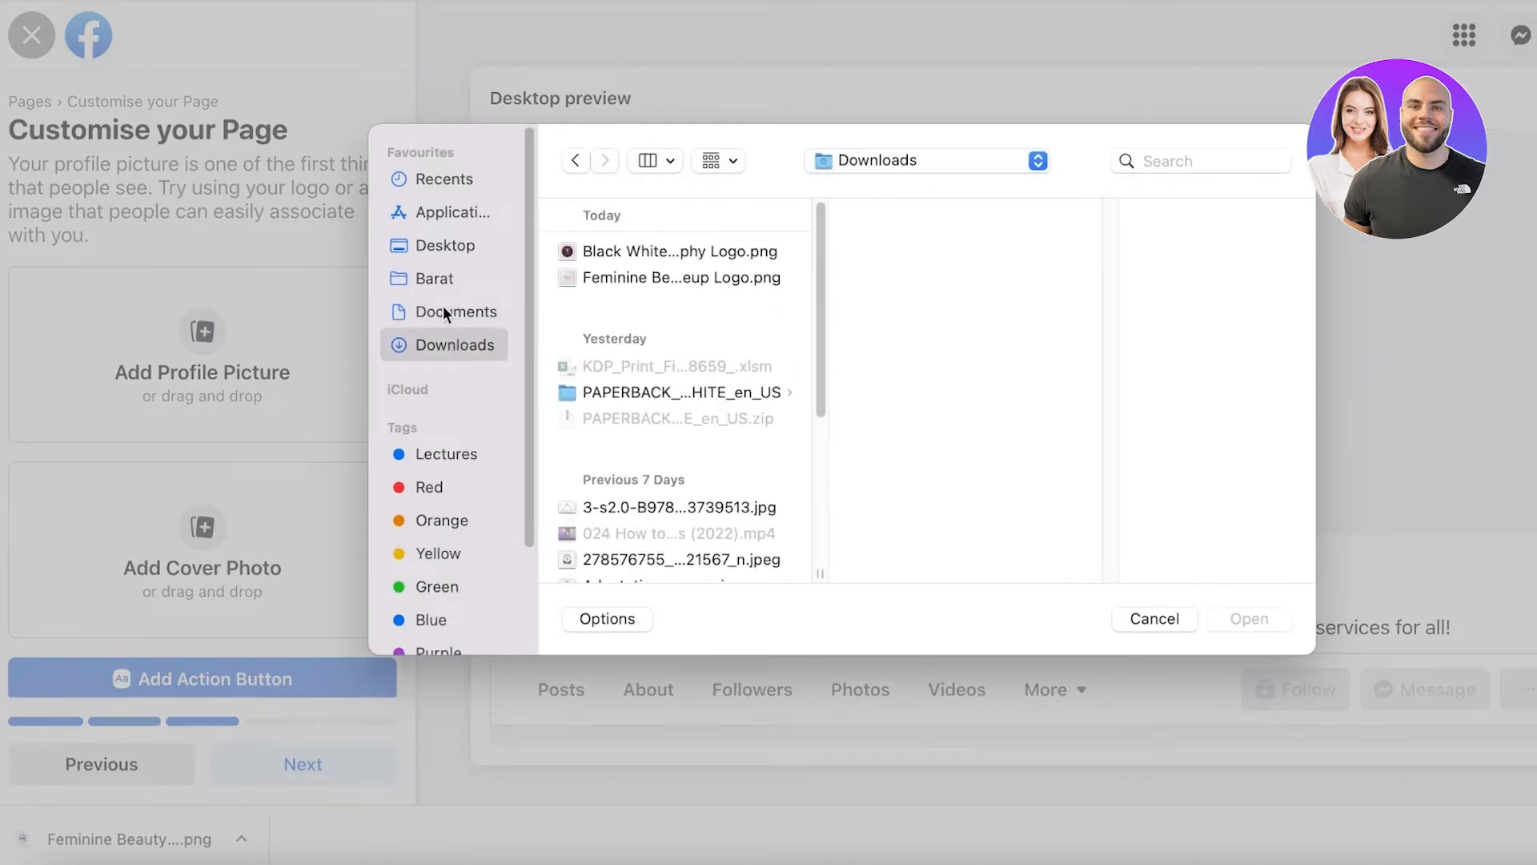
pyautogui.click(623, 253)
pyautogui.click(632, 280)
pyautogui.click(1254, 621)
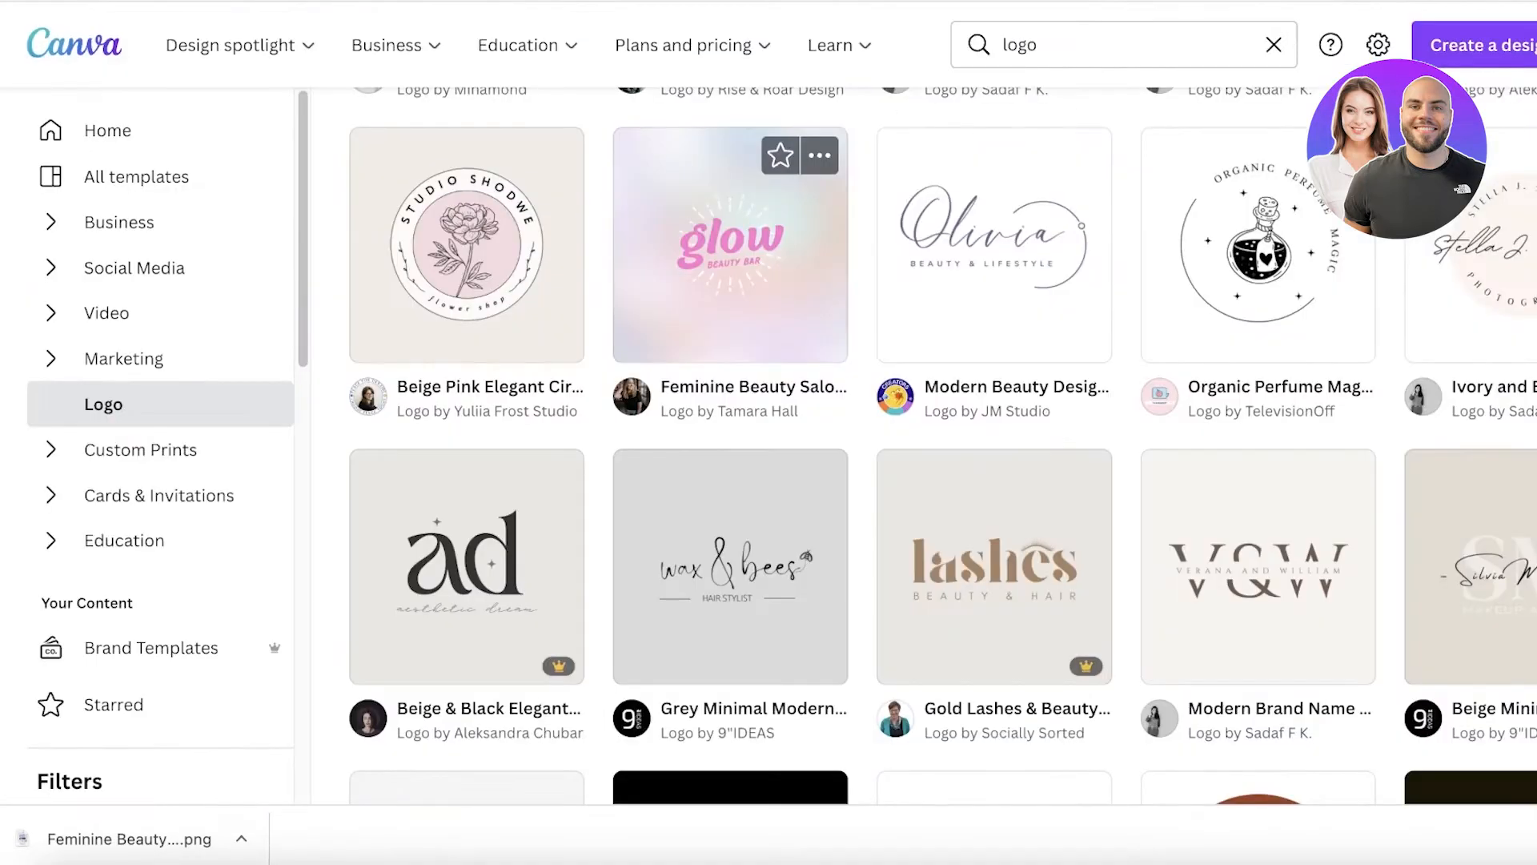
# Switch to Canva, search the templates for "facebook cover" and open the Modern New Arrival Facebook Cover template
pyautogui.scroll(-8, 993, 241)
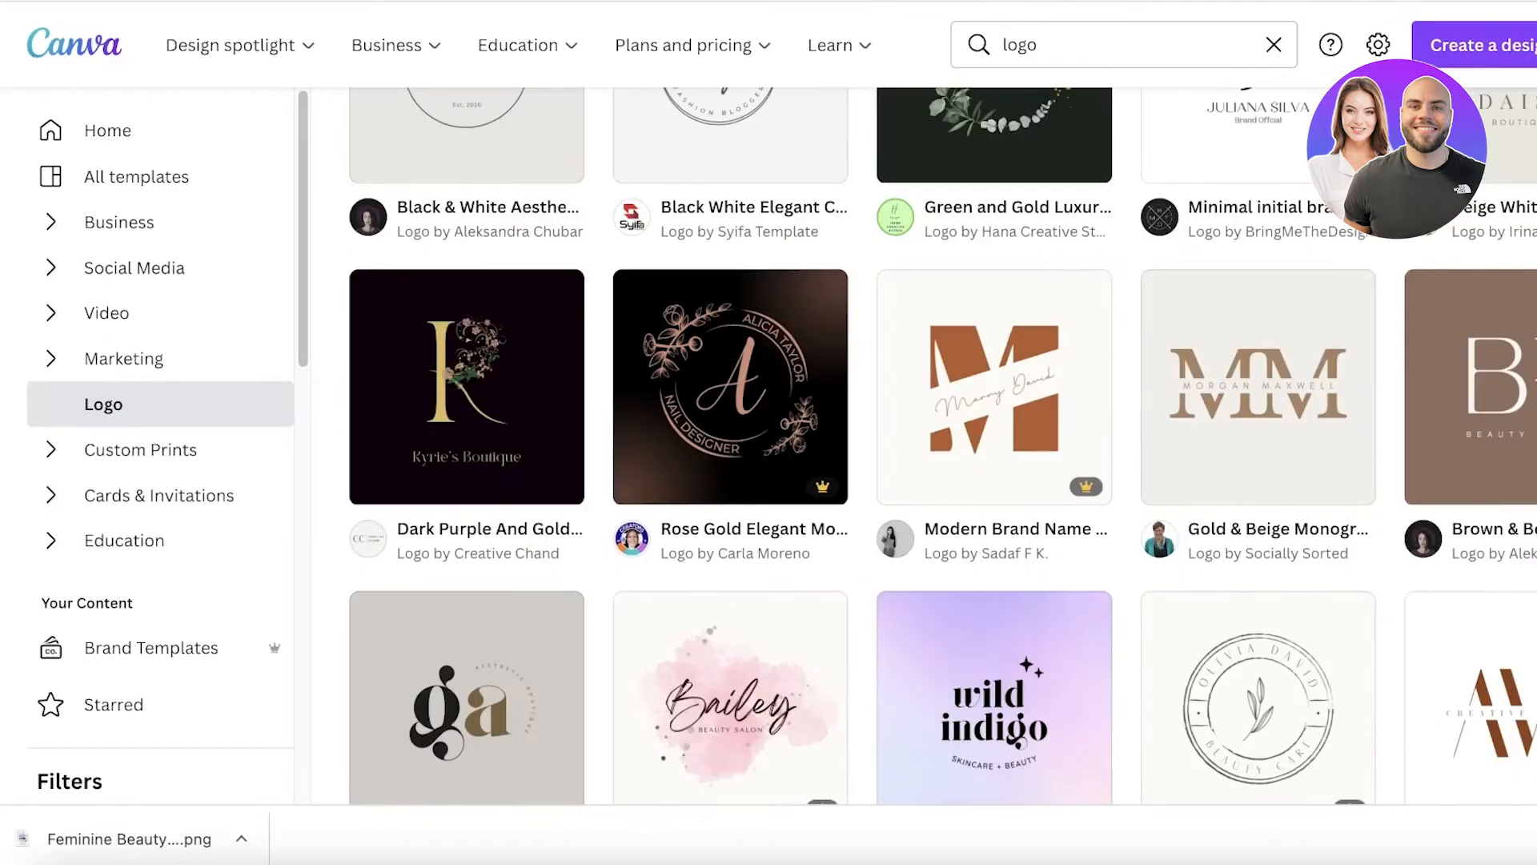
pyautogui.scroll(1, 1102, 56)
pyautogui.click(1102, 60)
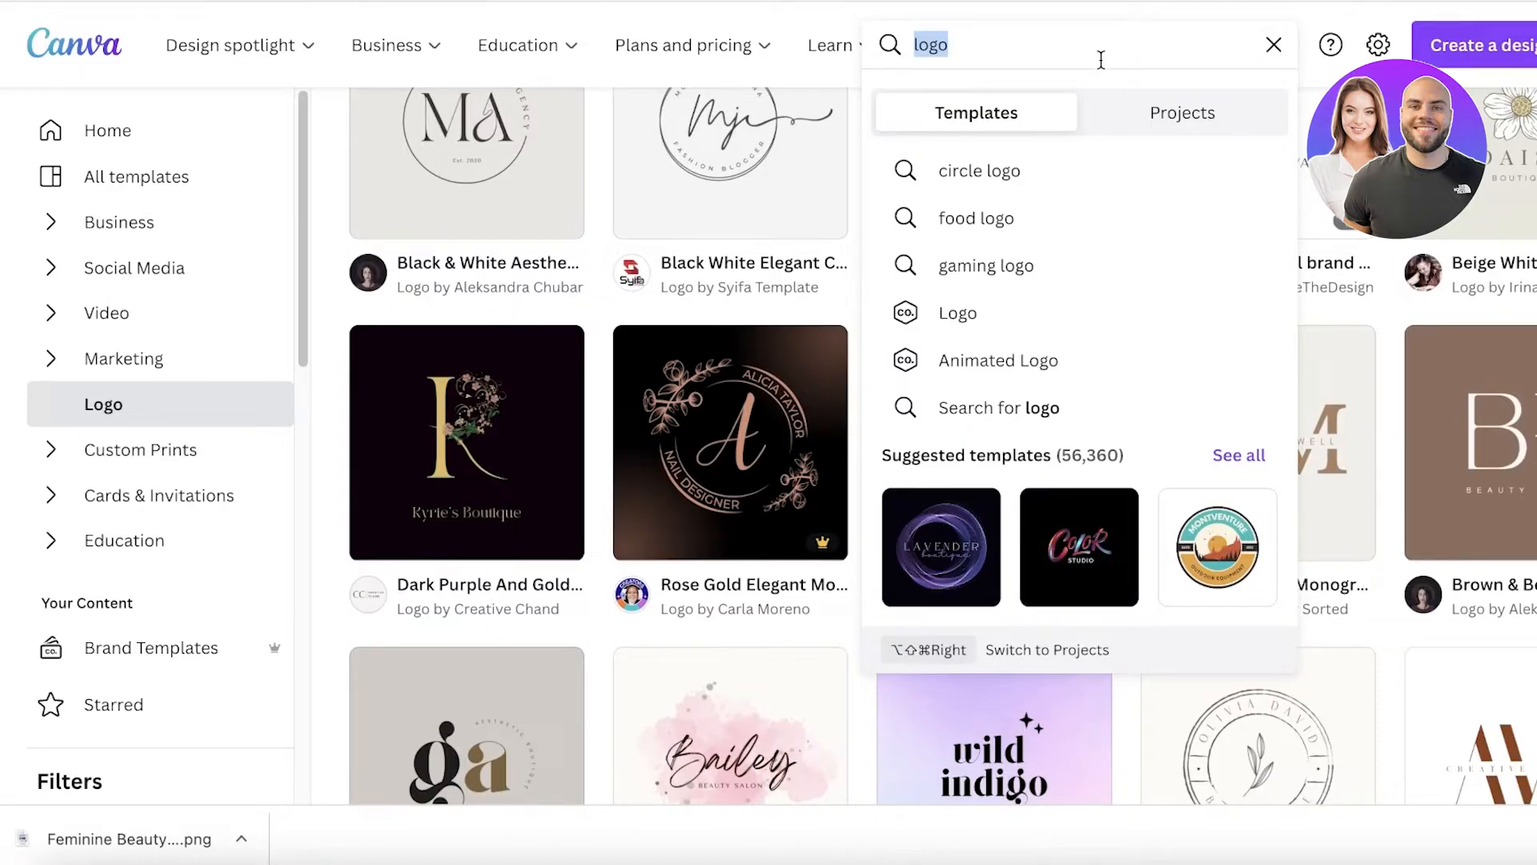
pyautogui.write('face')
pyautogui.click(1074, 152)
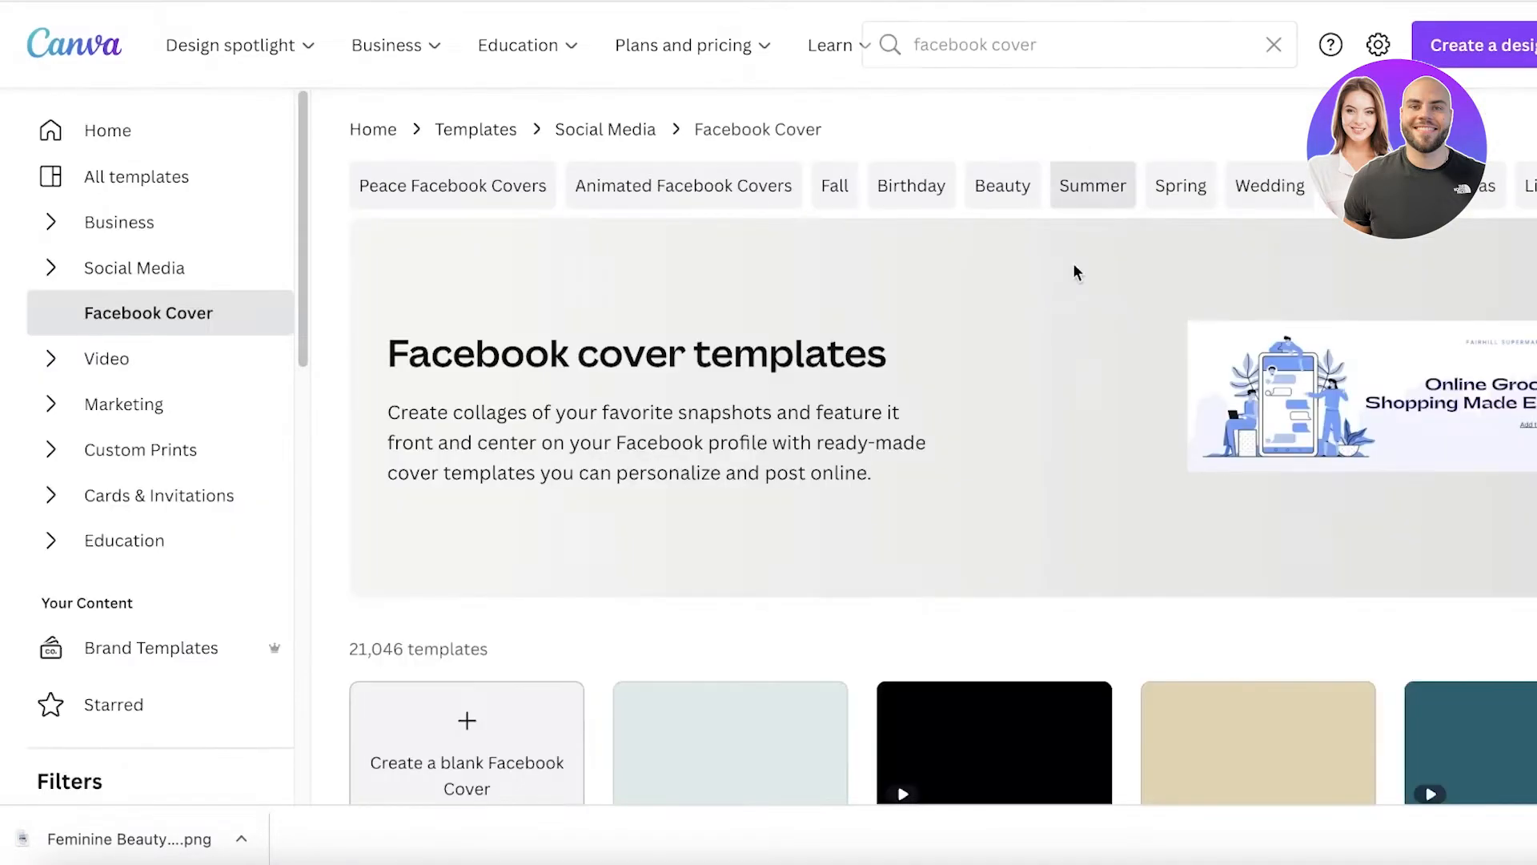
pyautogui.scroll(-10, 1075, 237)
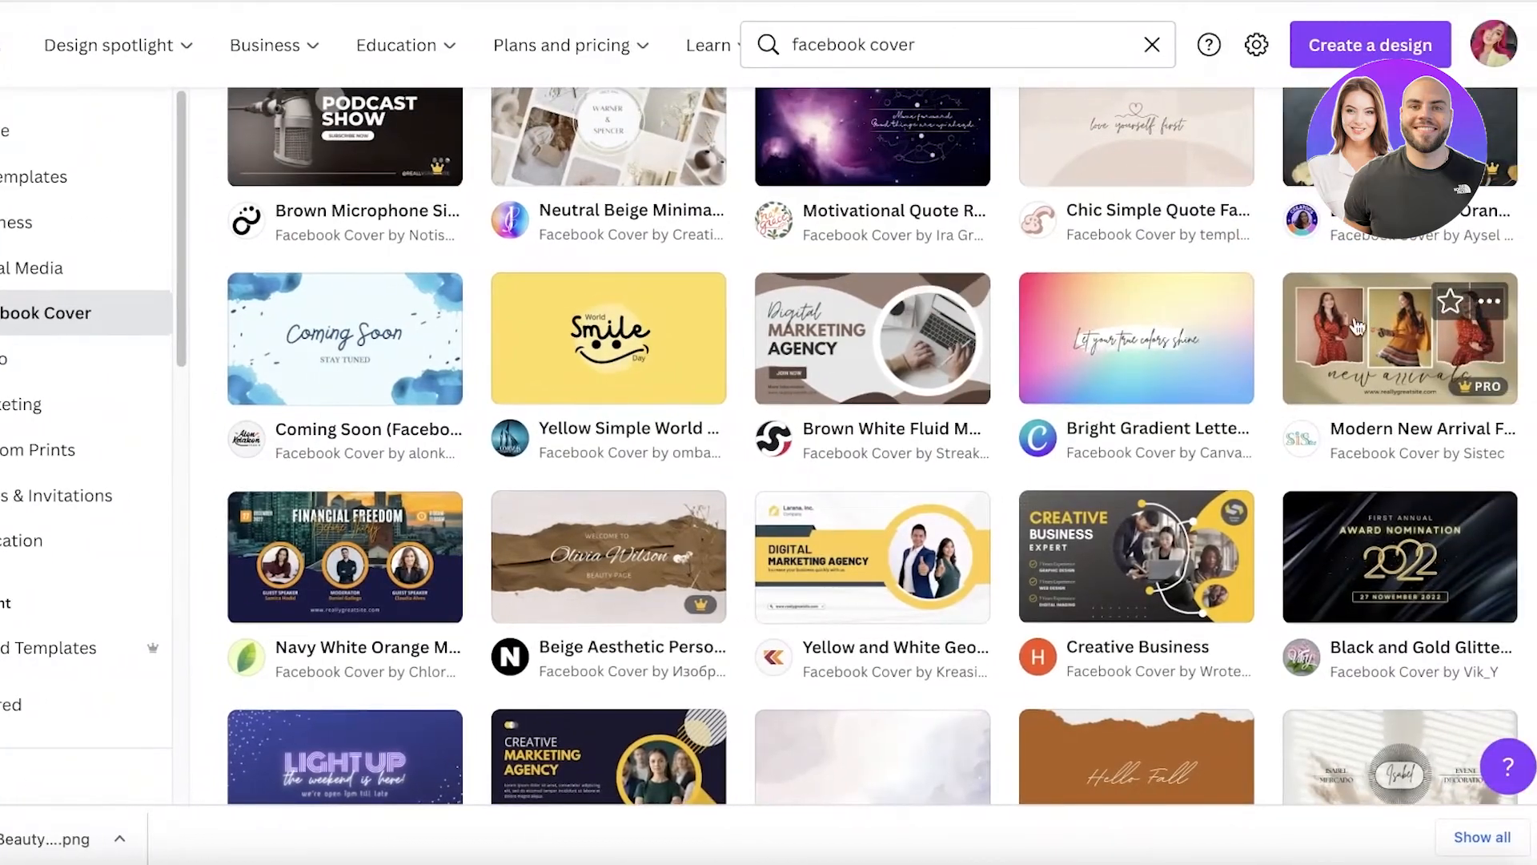
pyautogui.click(1321, 372)
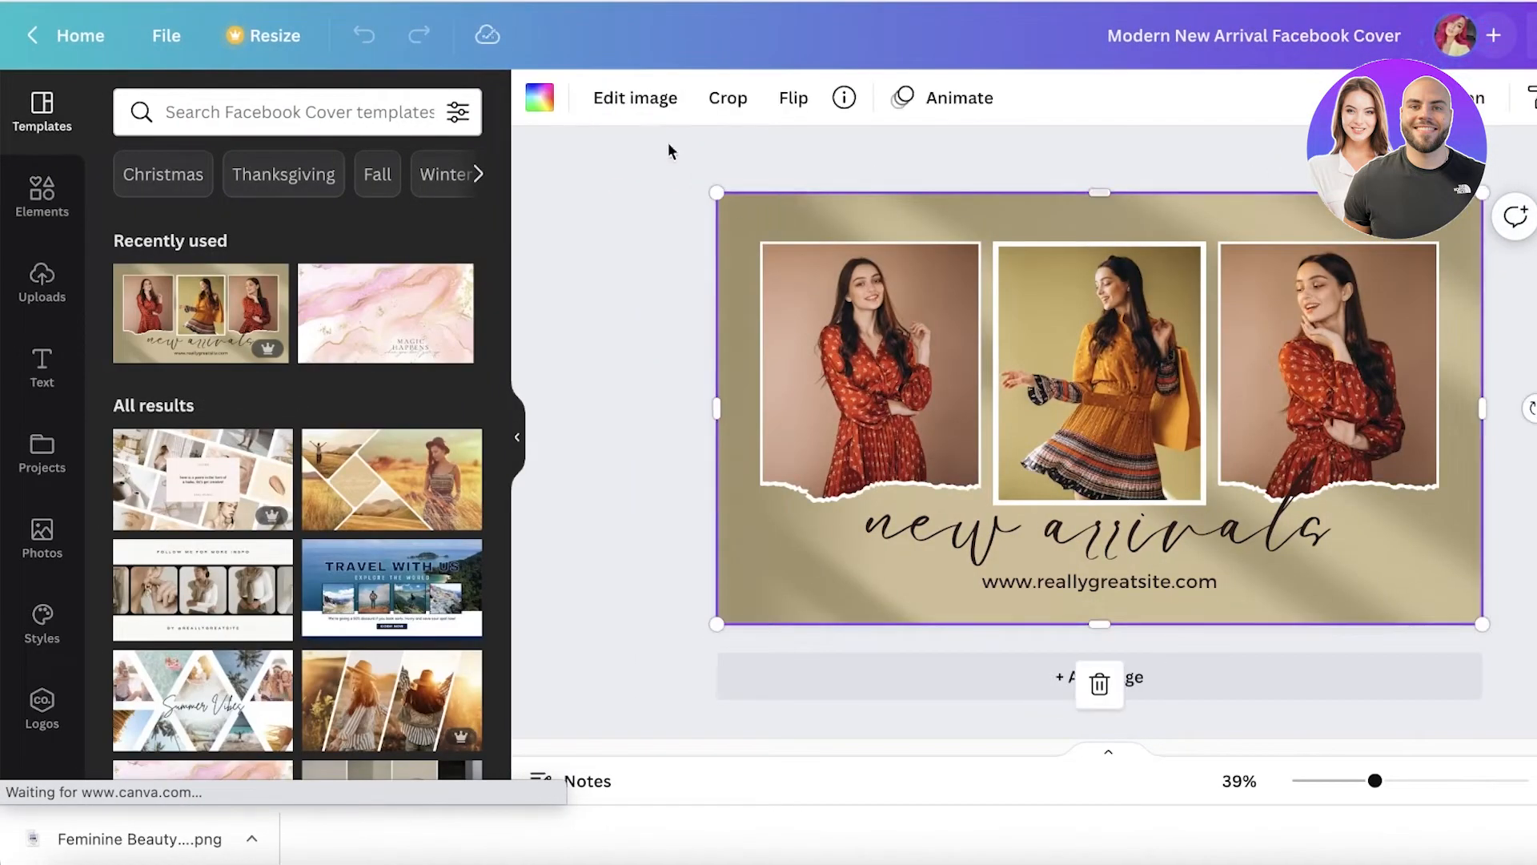
# Change the cover's background to pink and replace its three model photos with eyelash photos from the photo library
pyautogui.click(539, 97)
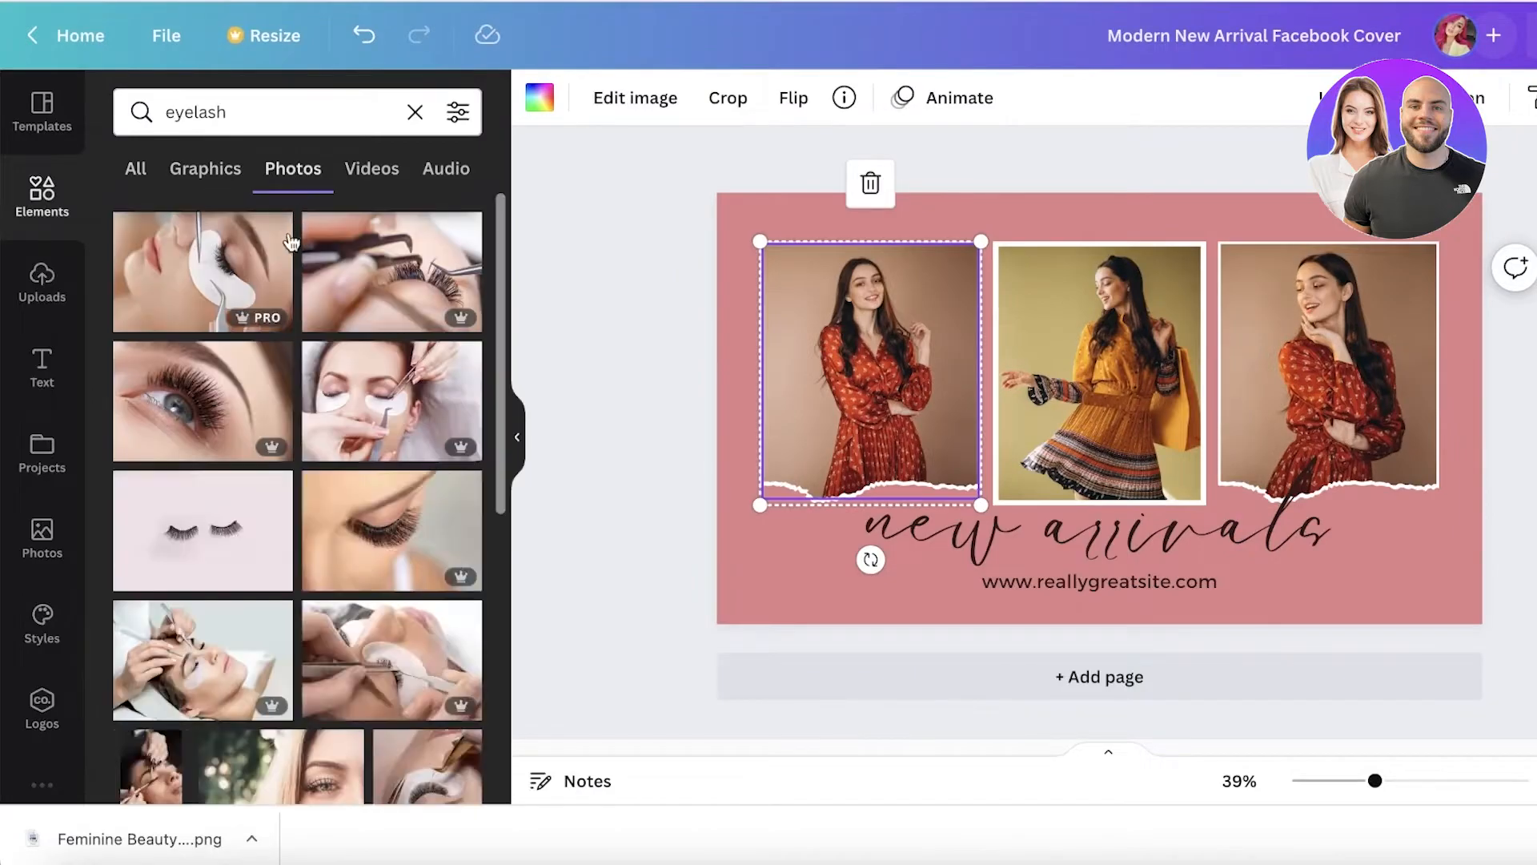
pyautogui.moveTo(203, 271); pyautogui.dragTo(857, 345)
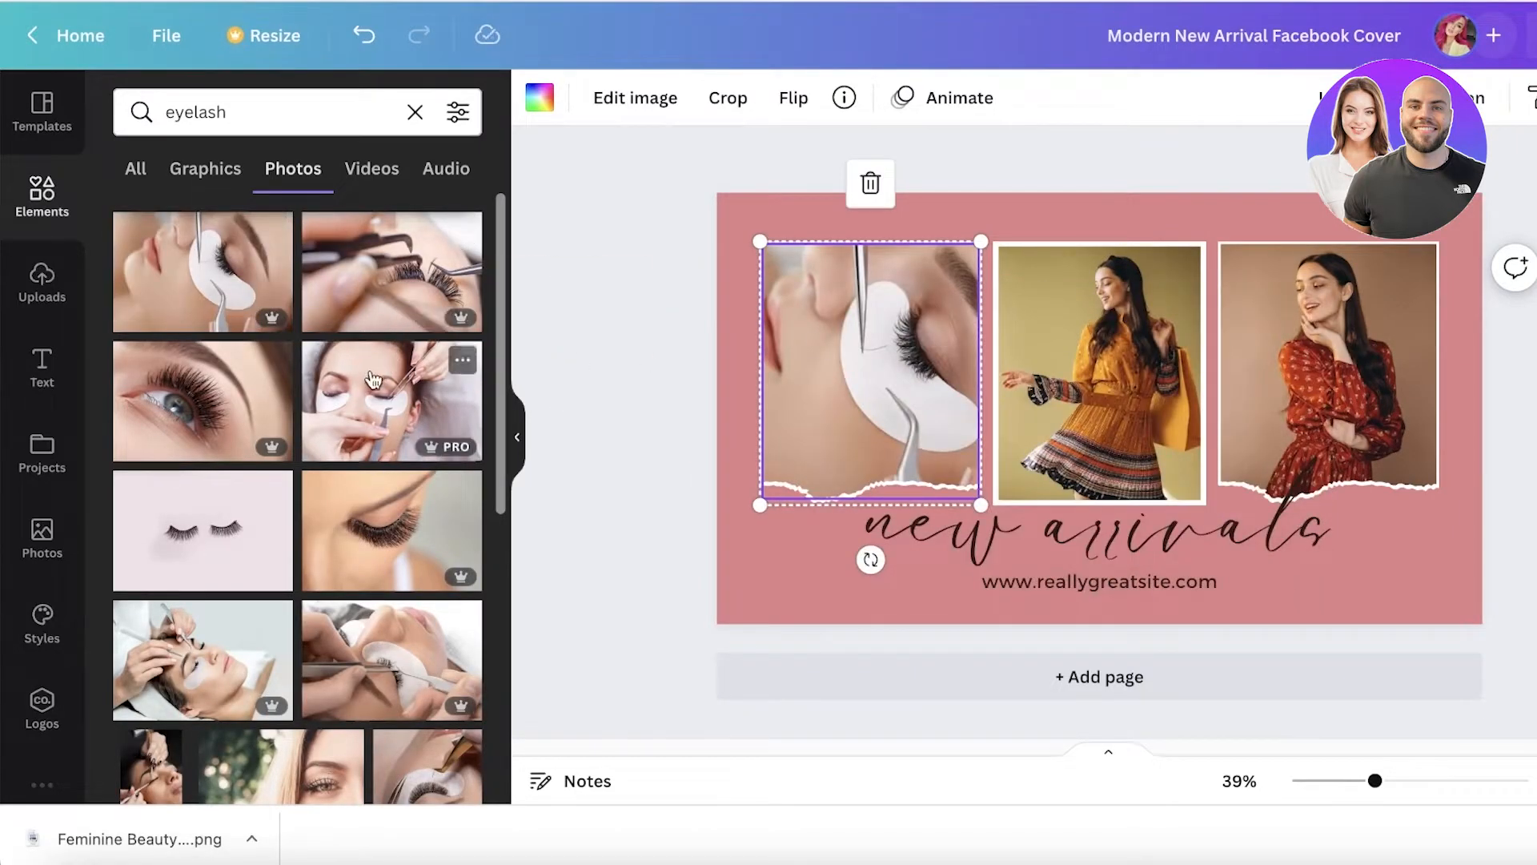
pyautogui.scroll(-1, 201, 526)
pyautogui.moveTo(201, 526); pyautogui.dragTo(364, 471)
pyautogui.moveTo(321, 757); pyautogui.dragTo(88, 849)
pyautogui.moveTo(146, 749); pyautogui.dragTo(1085, 388)
pyautogui.moveTo(418, 748); pyautogui.dragTo(1329, 369)
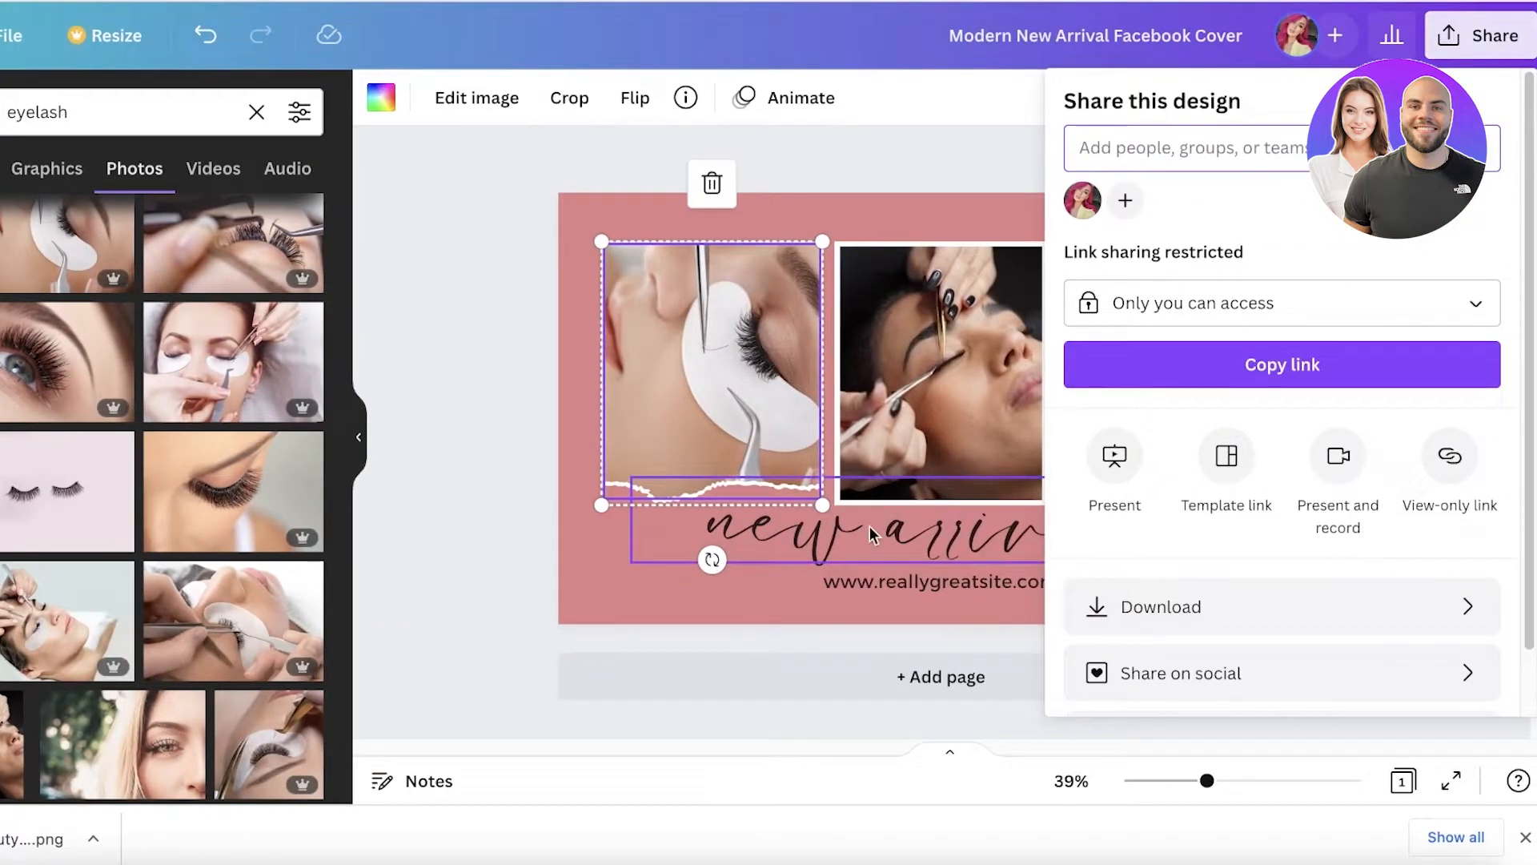
# Delete the cover's "new arrivals" heading and replace the website line beneath it with "Lash Studio Services"
pyautogui.doubleClick(869, 526)
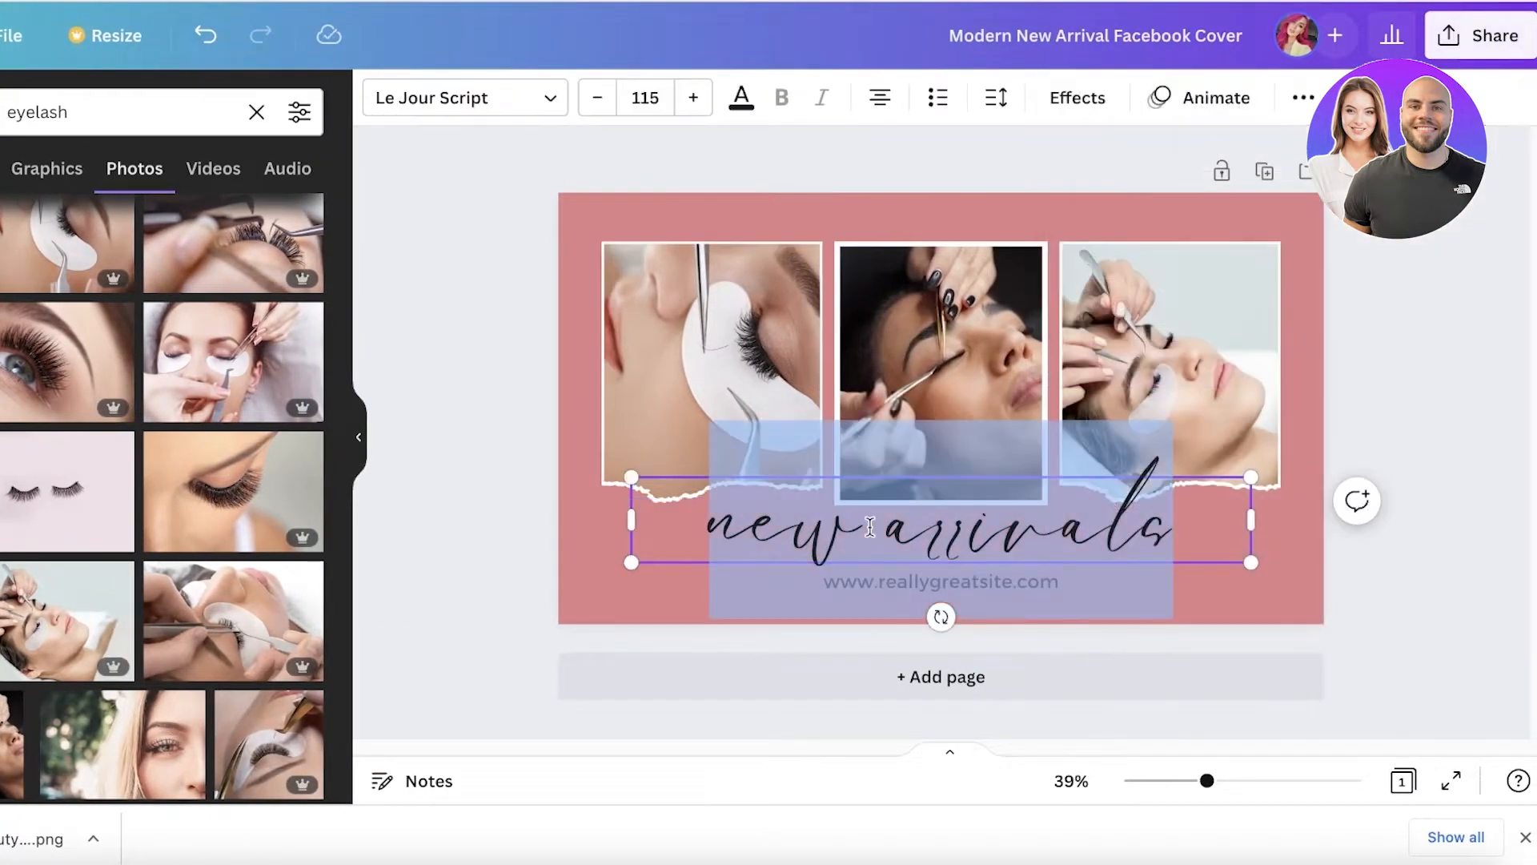
pyautogui.press('BackSpace')
pyautogui.click(949, 579)
pyautogui.click(985, 536)
pyautogui.tripleClick(960, 581)
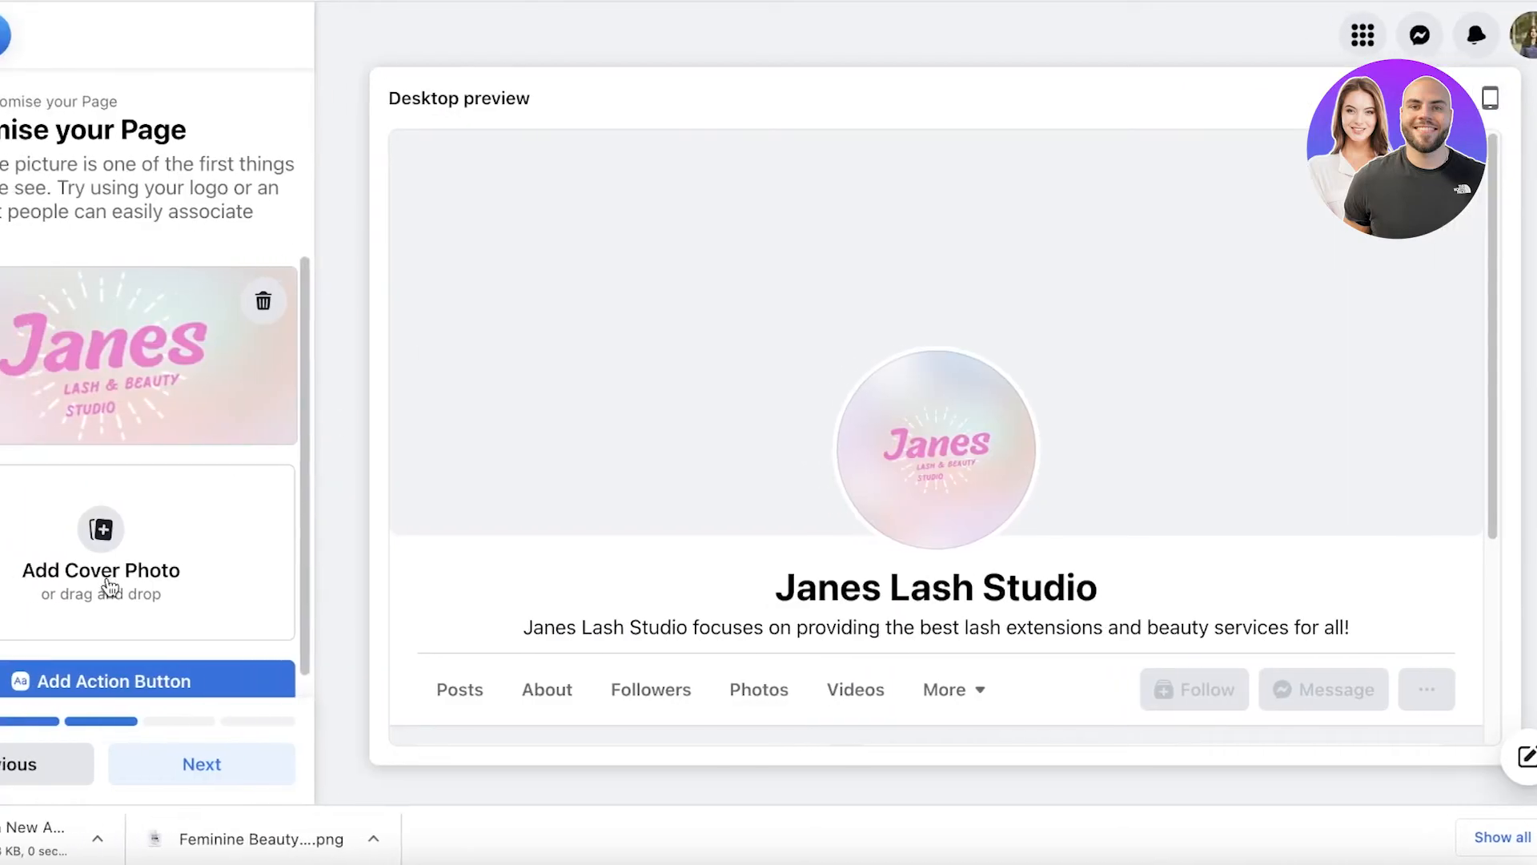
# Switch to Facebook, upload Modern New Arrival Facebook Cover.png from Downloads as the cover photo, and check the Page preview
pyautogui.click(64, 583)
pyautogui.click(645, 304)
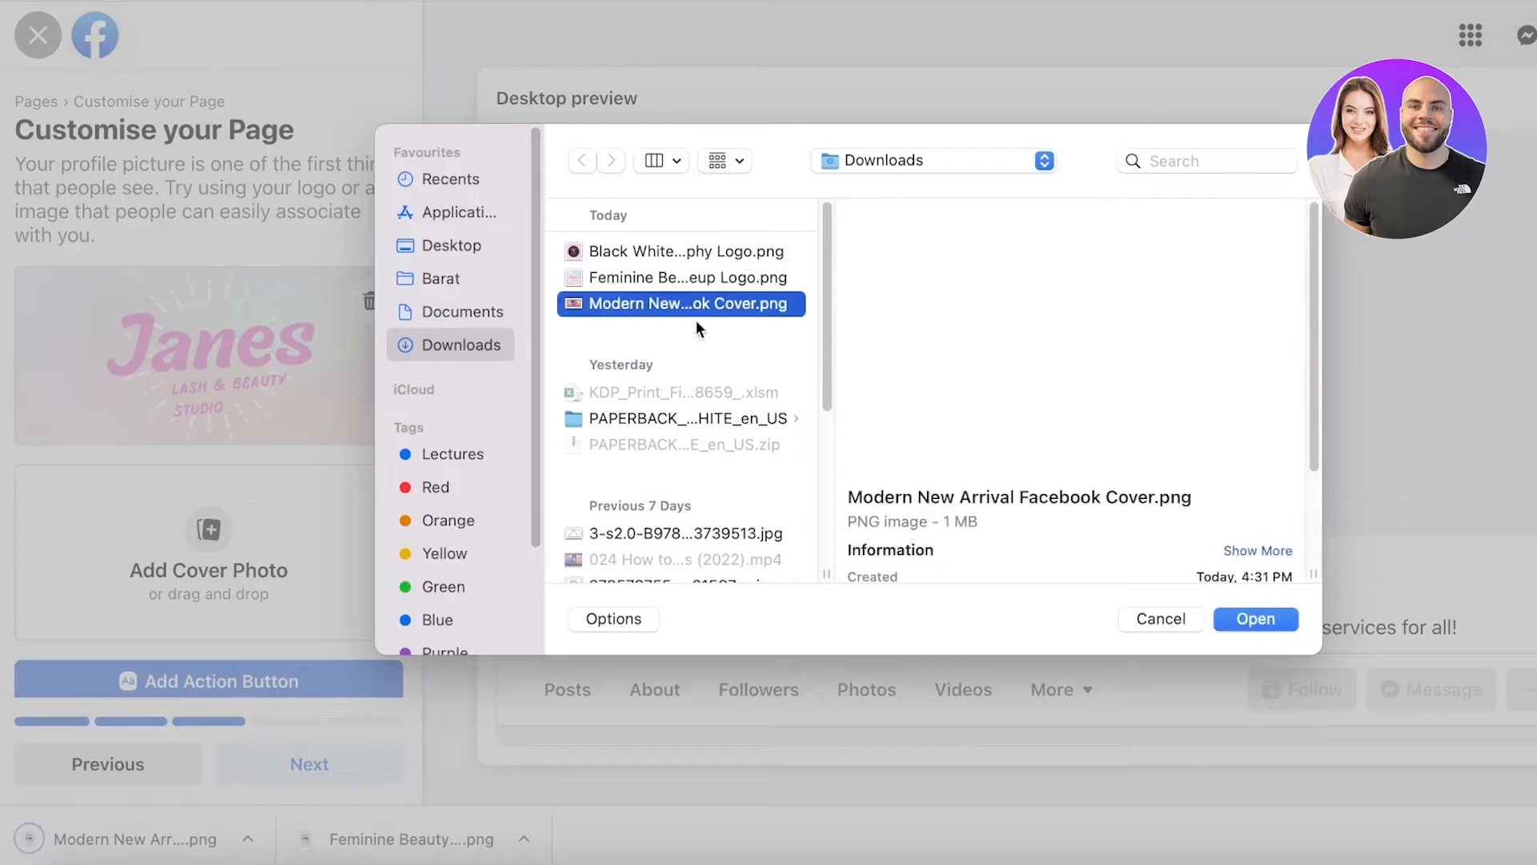
pyautogui.click(1257, 621)
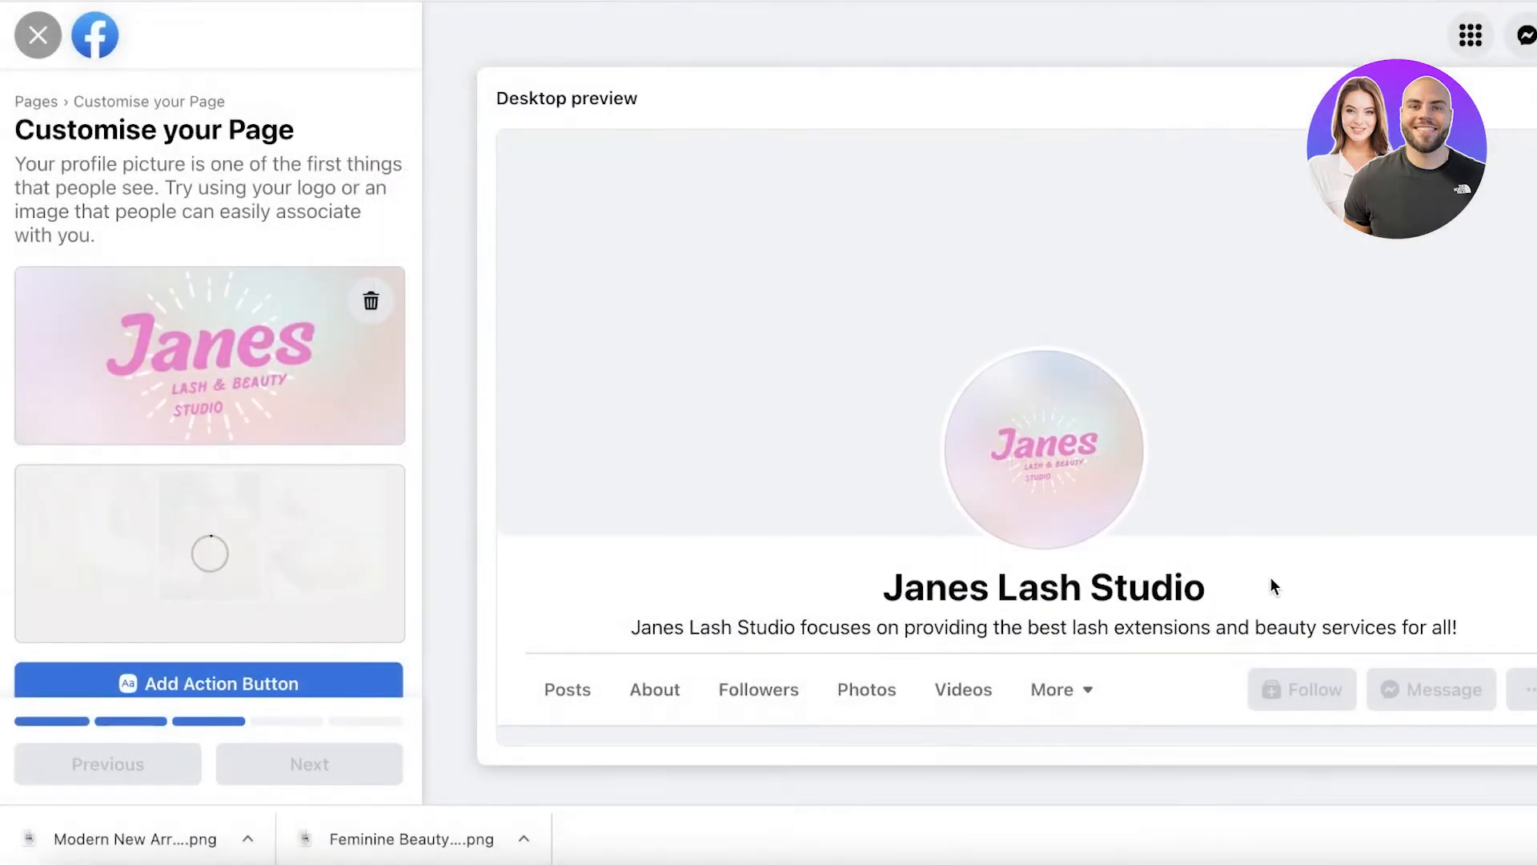
pyautogui.scroll(-4, 857, 427)
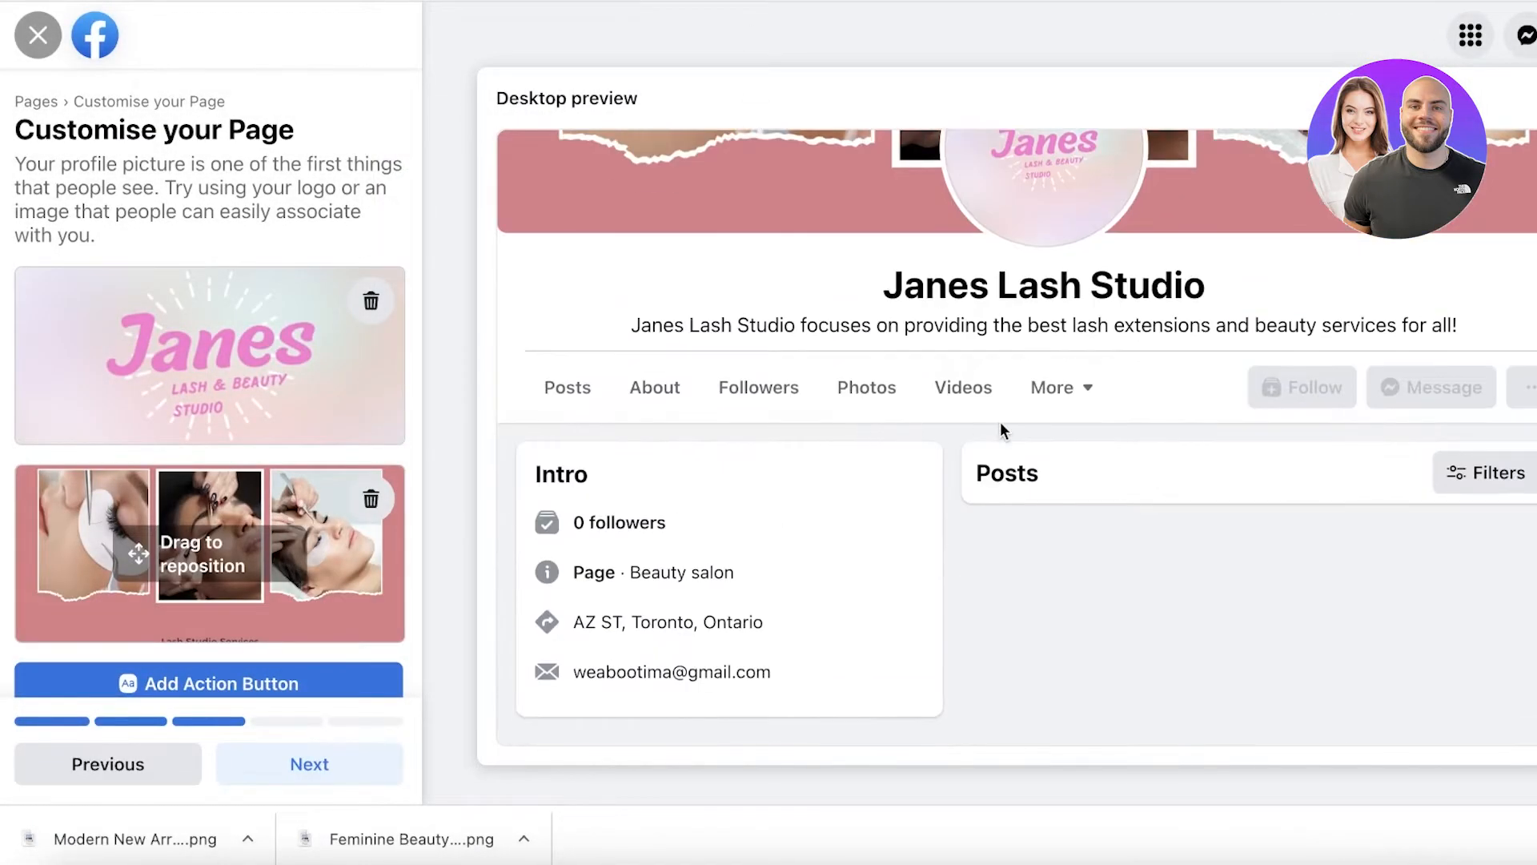
# Finish the Page setup without inviting friends, keeping the default notification settings, and dismiss the welcome tour
pyautogui.click(297, 759)
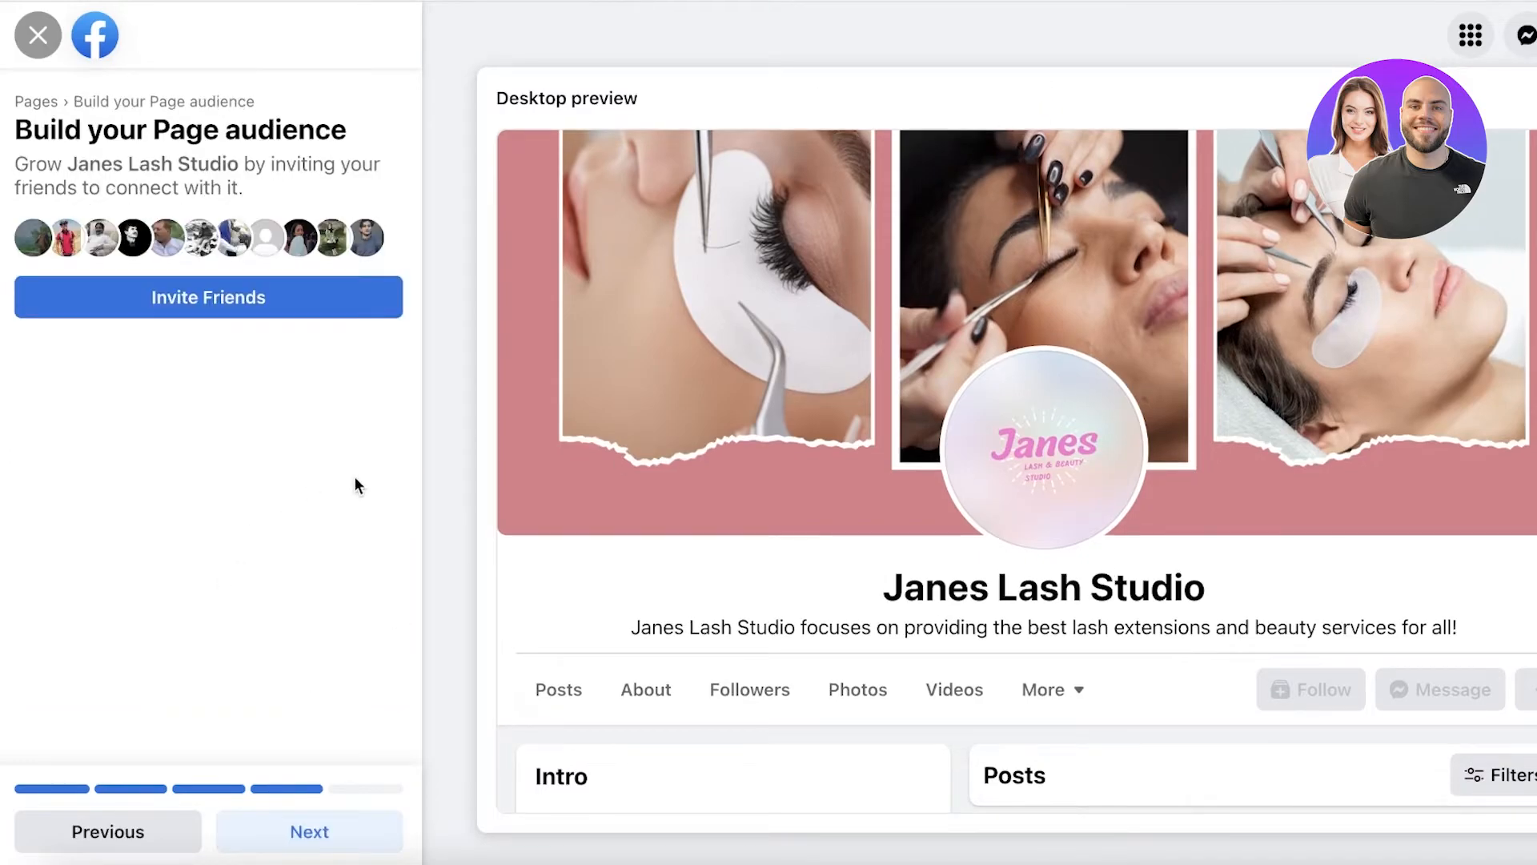
pyautogui.click(336, 831)
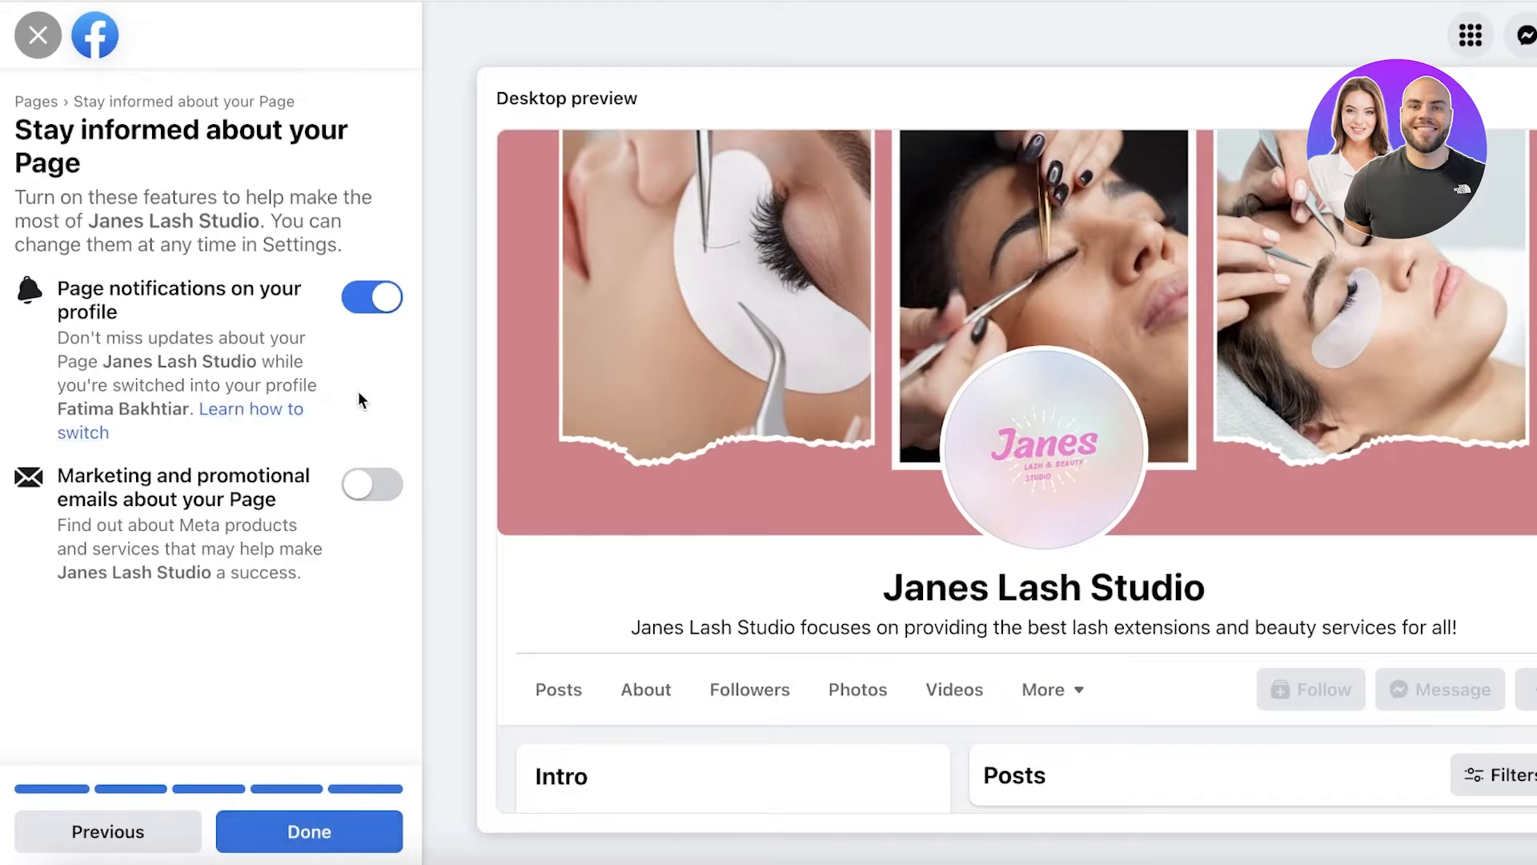
pyautogui.click(331, 831)
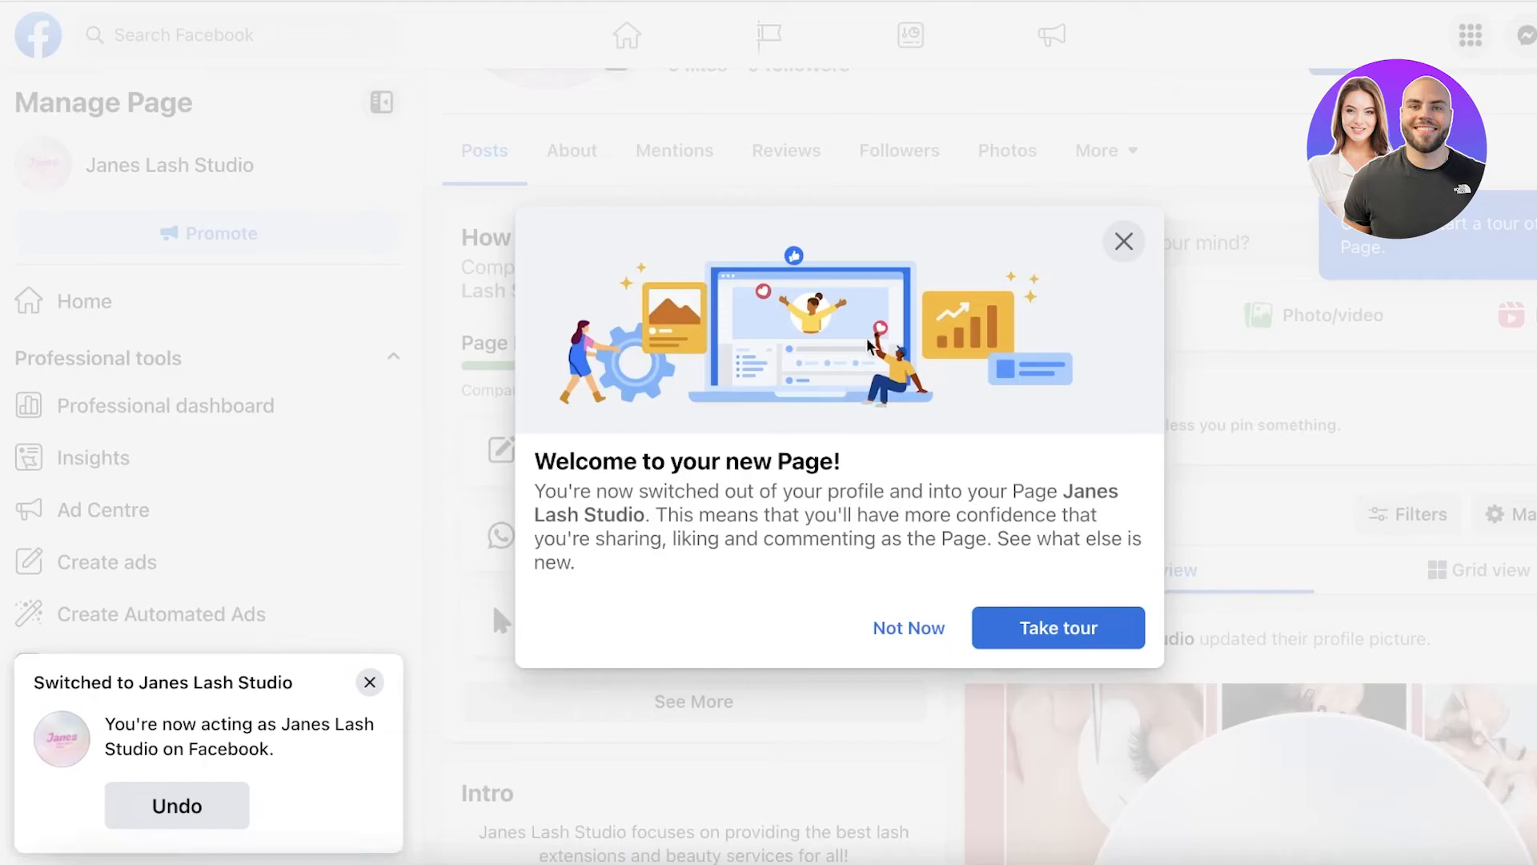
pyautogui.click(1124, 241)
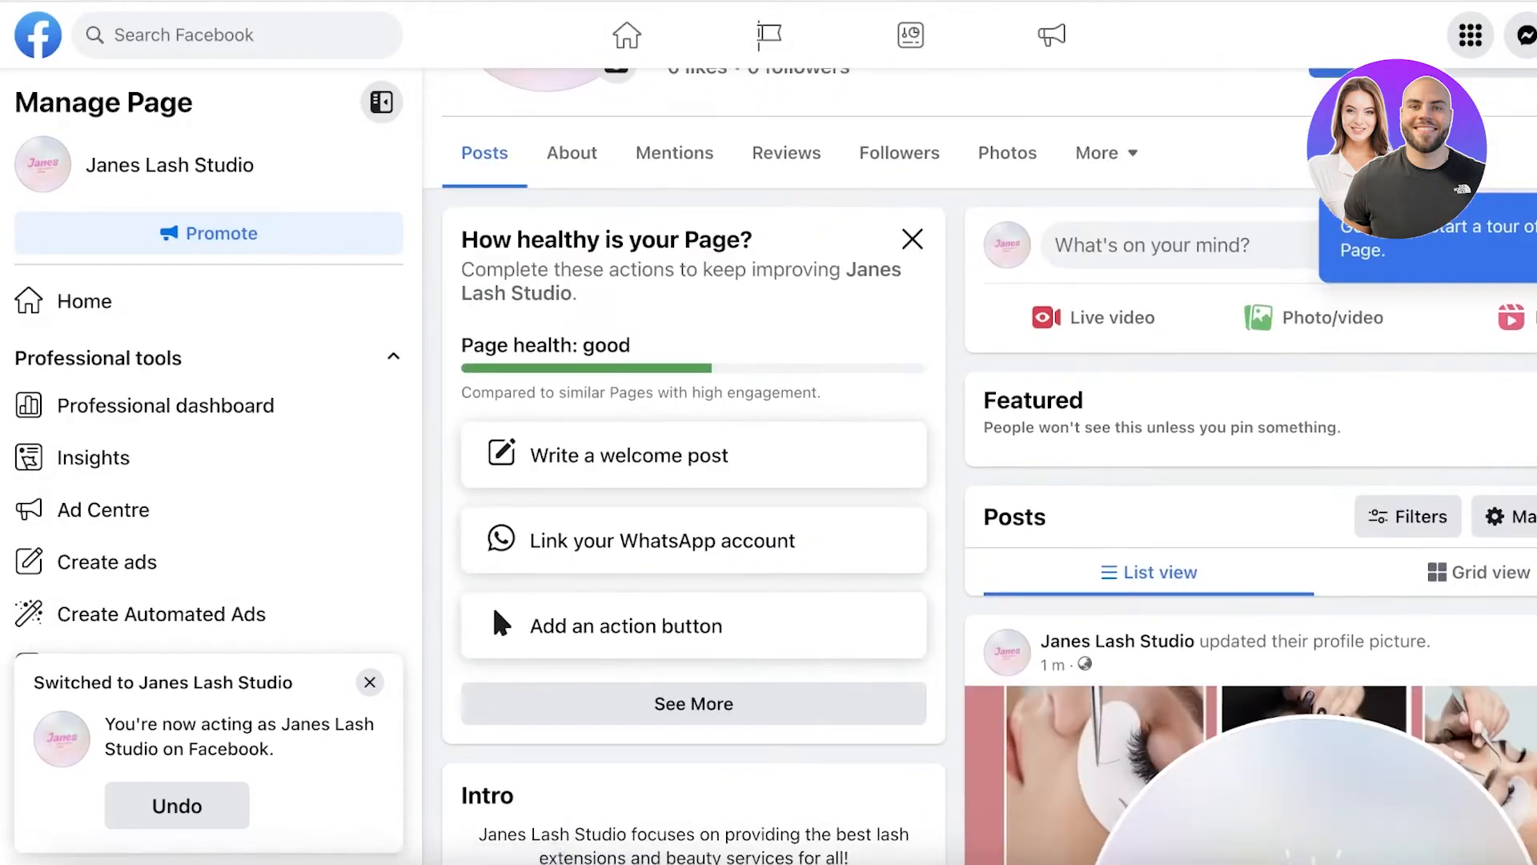
# Review the new Page's header, intro, posts and health suggestions, briefly opening and closing the action button prompt
pyautogui.scroll(-8, 693, 480)
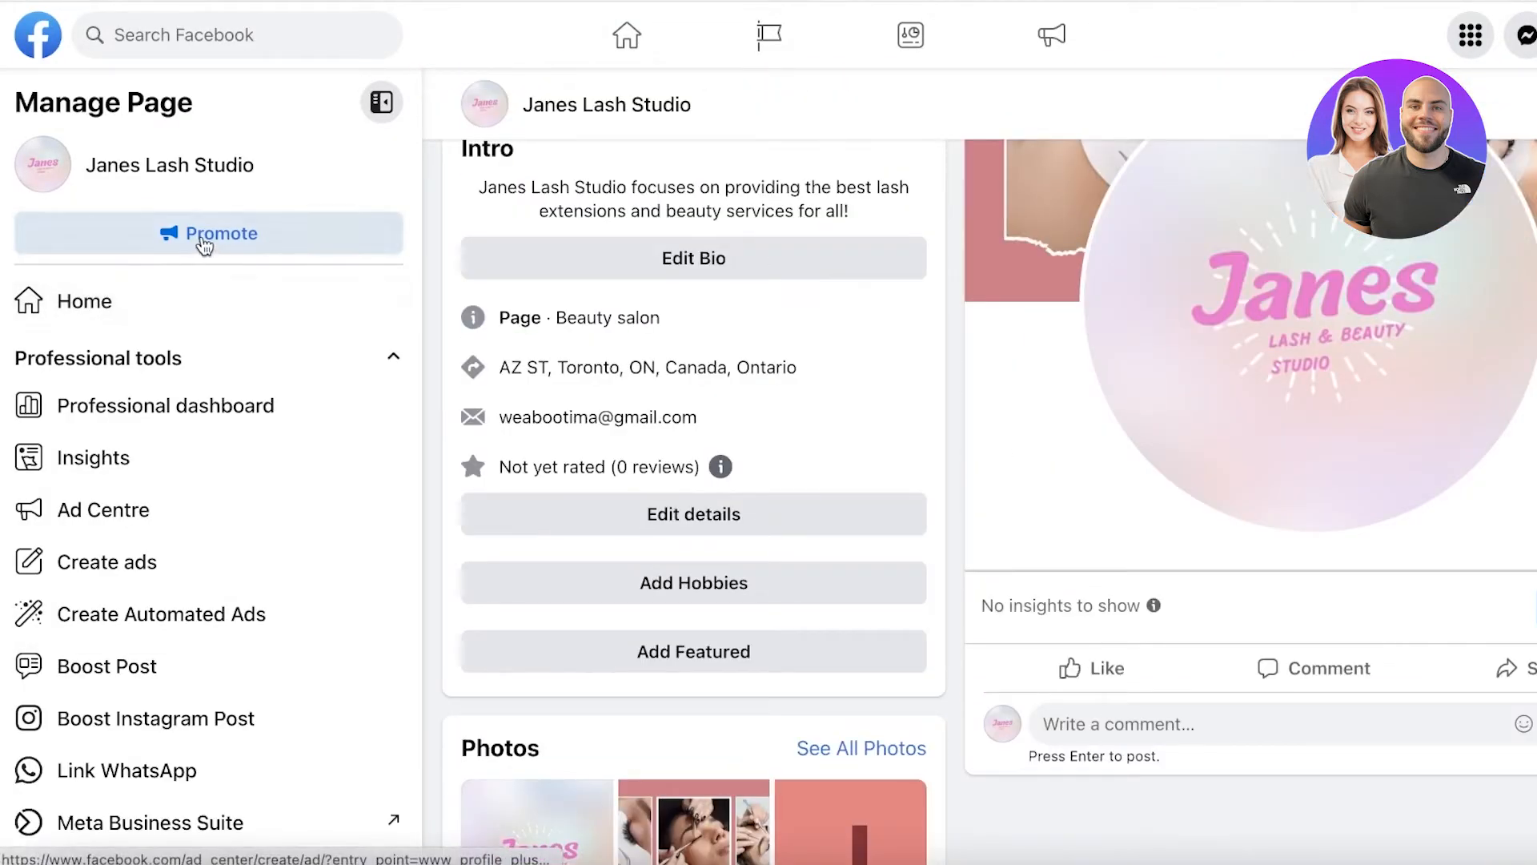
pyautogui.scroll(10, 520, 467)
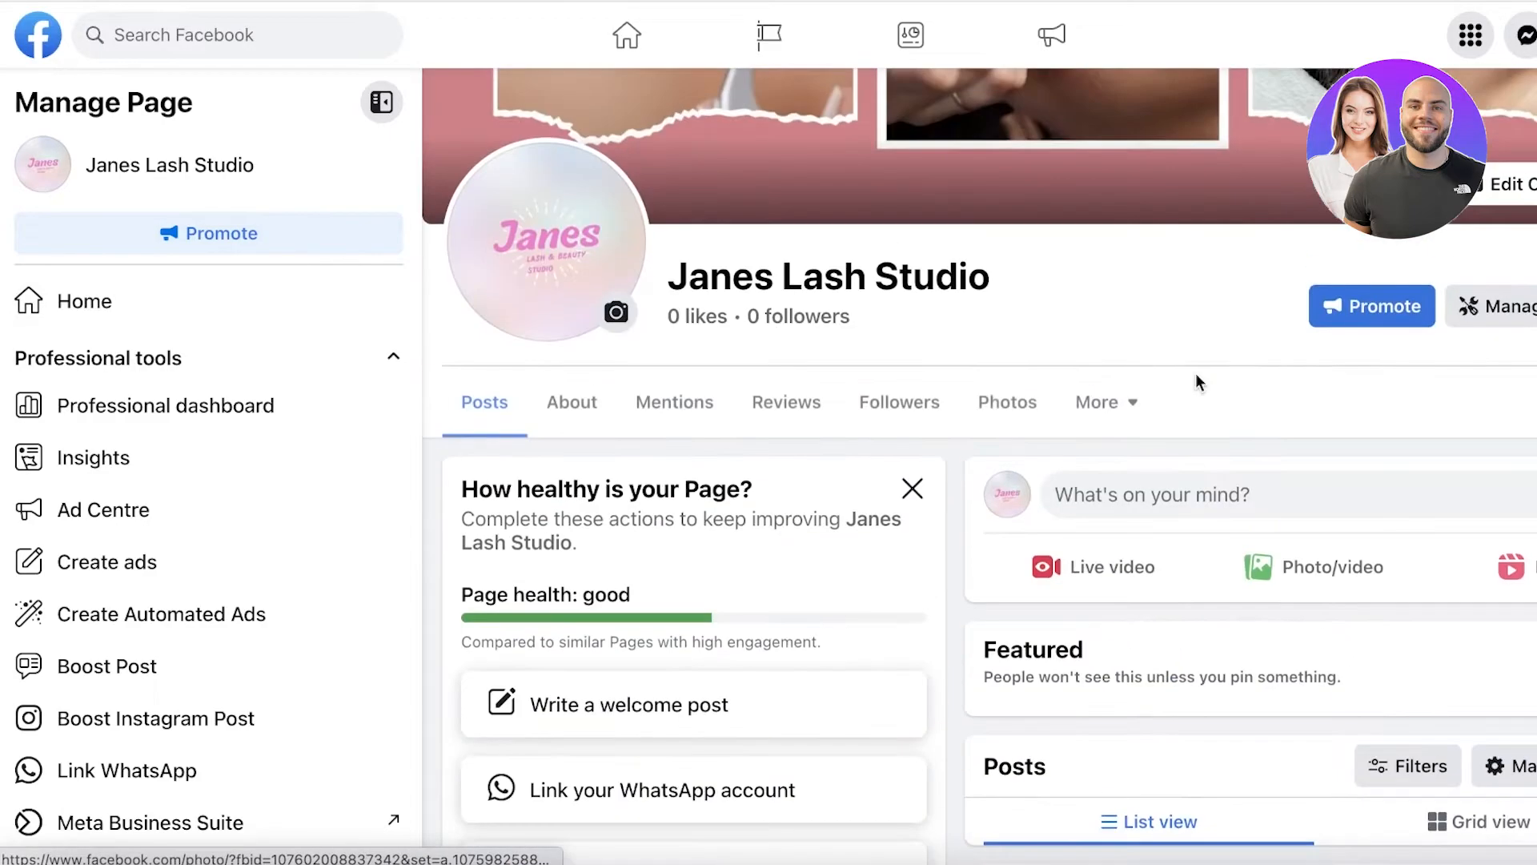
pyautogui.scroll(-3, 1194, 373)
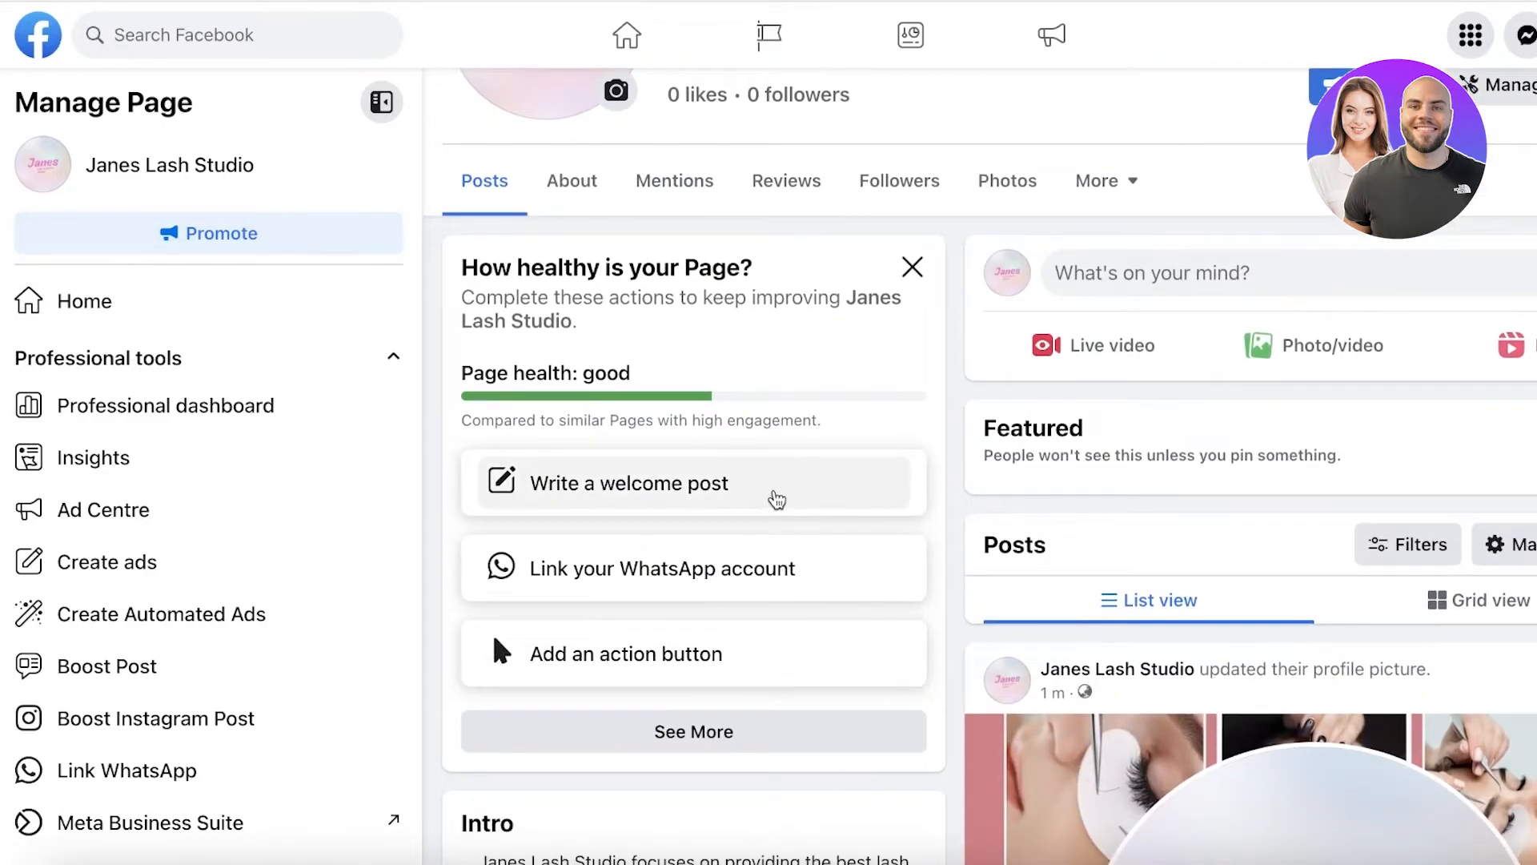
pyautogui.click(697, 645)
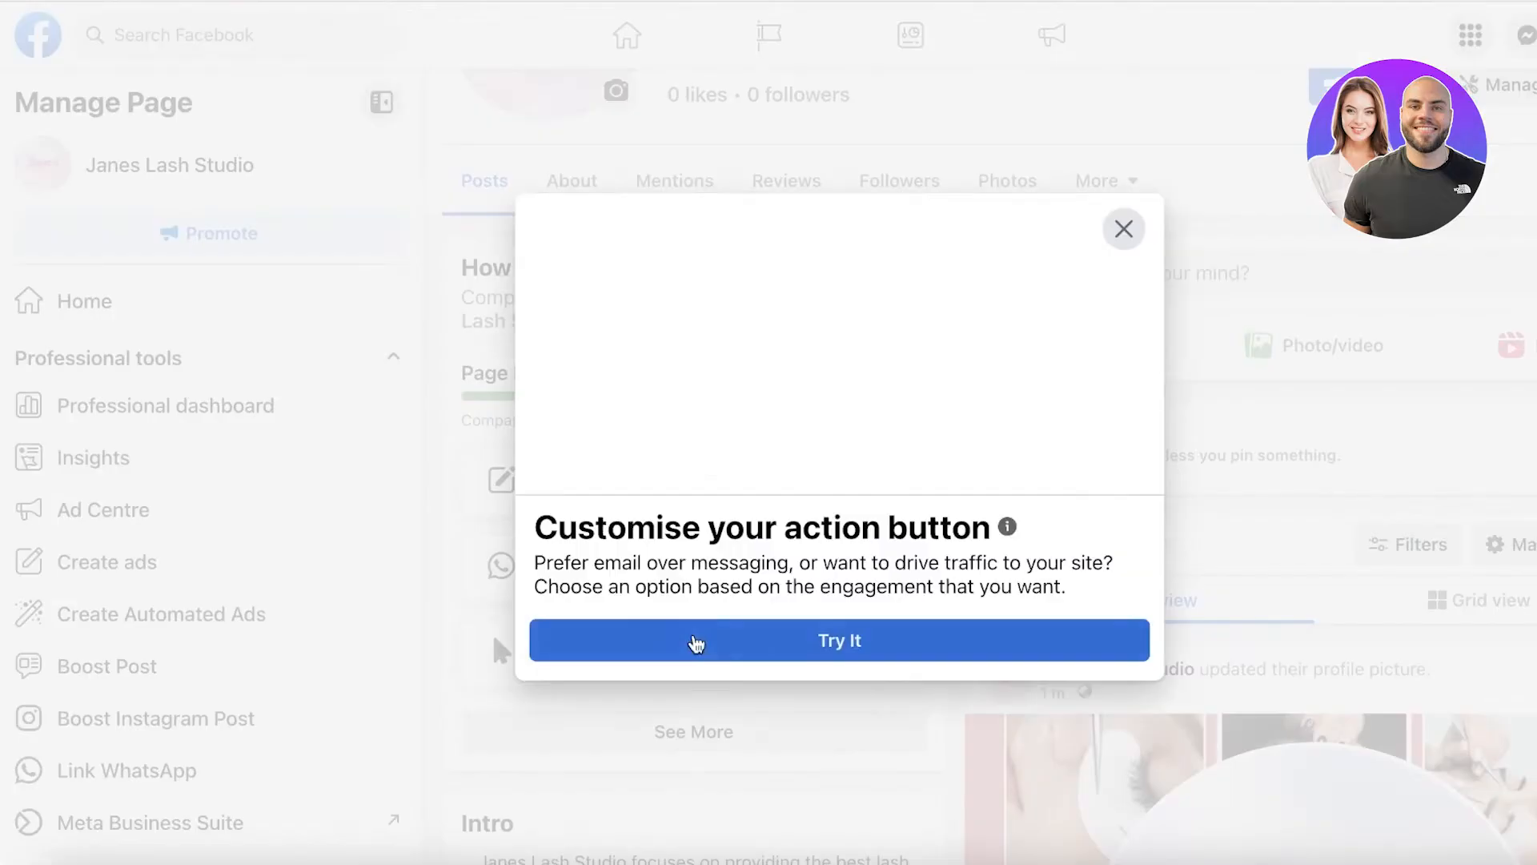
pyautogui.click(1124, 230)
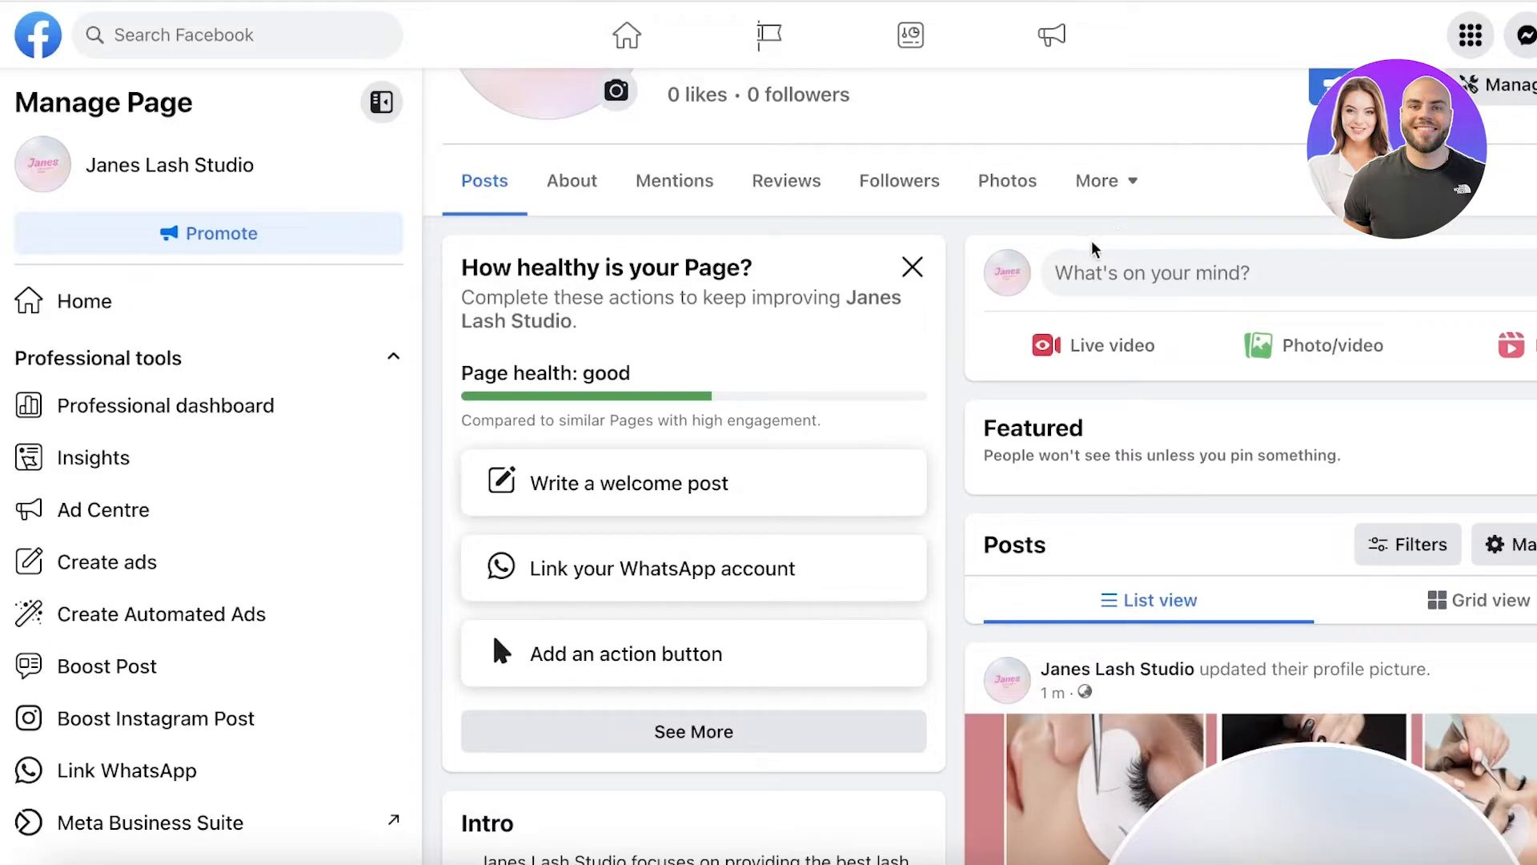
pyautogui.scroll(-5, 1313, 625)
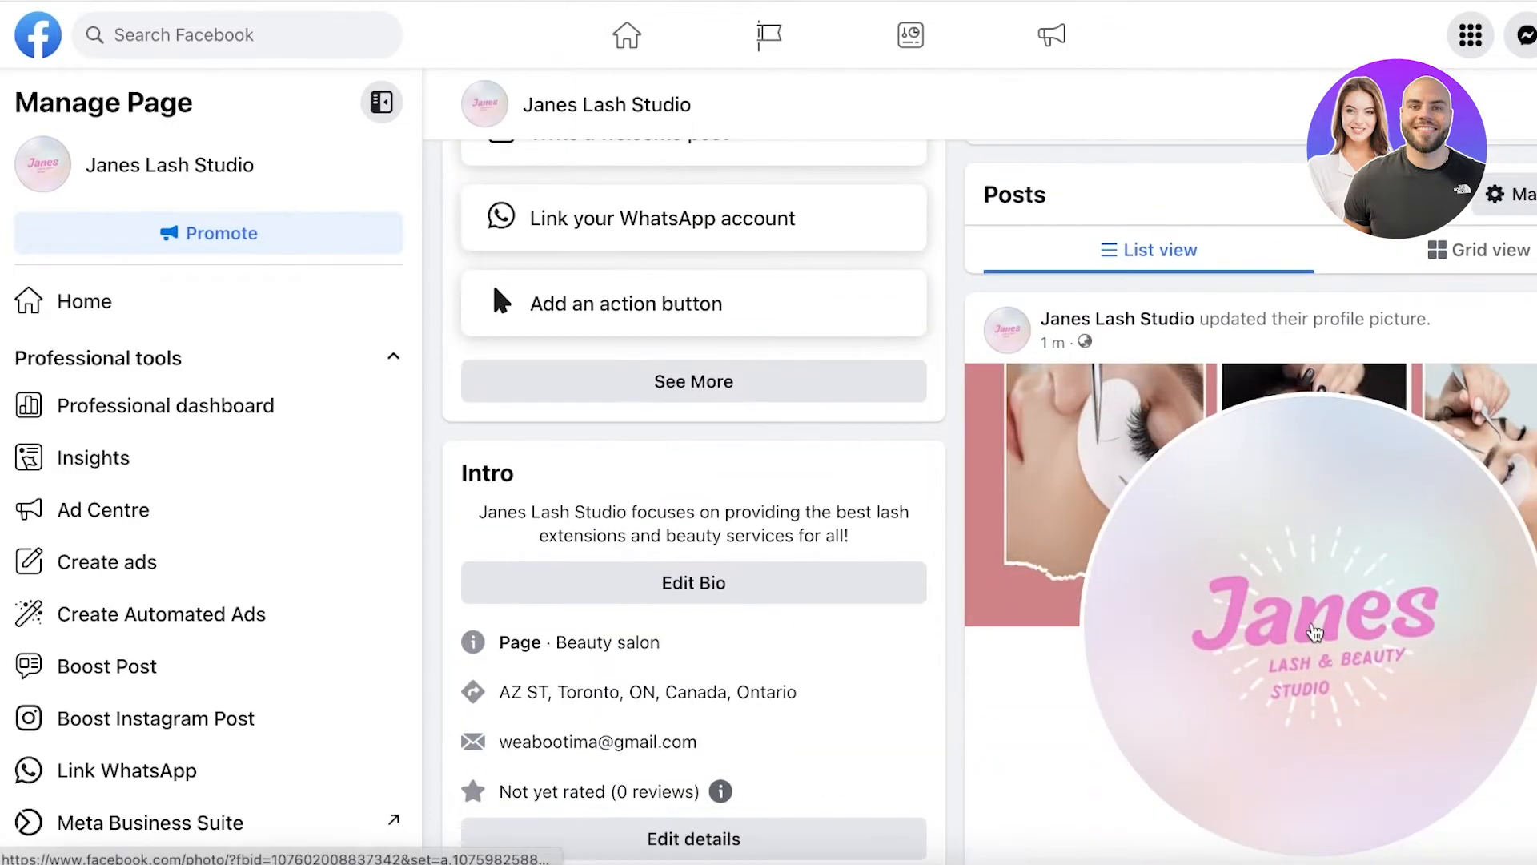
pyautogui.scroll(10, 1286, 615)
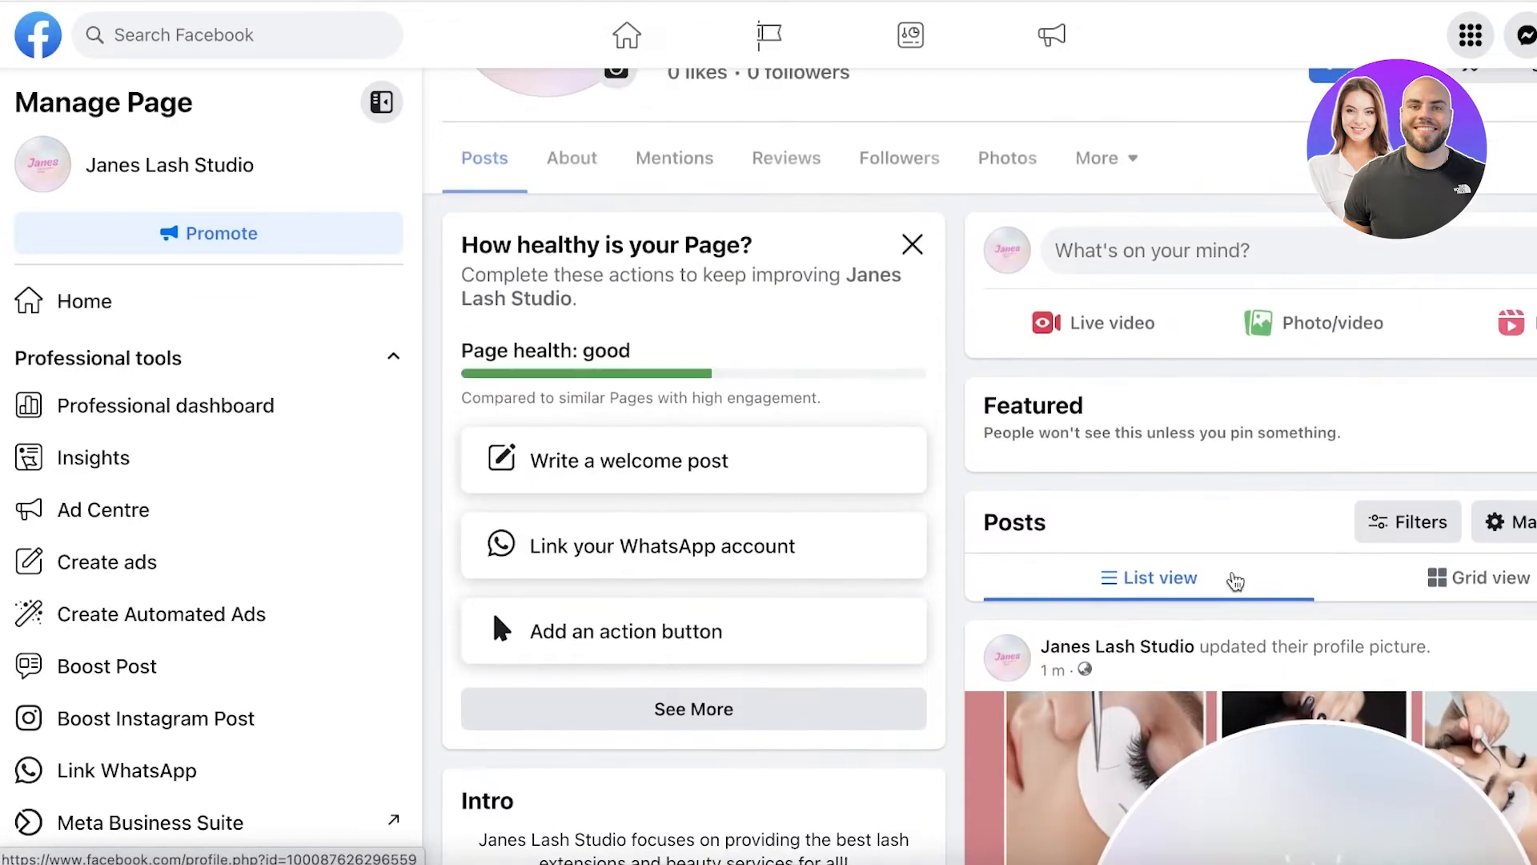